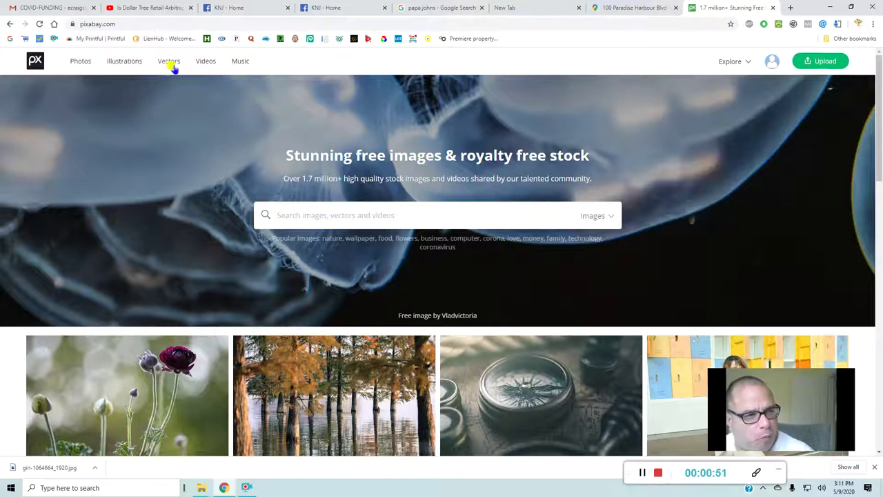
- Search Pixabay photos for 'bars'
{"action": "left_click", "coordinate": [81, 62]}
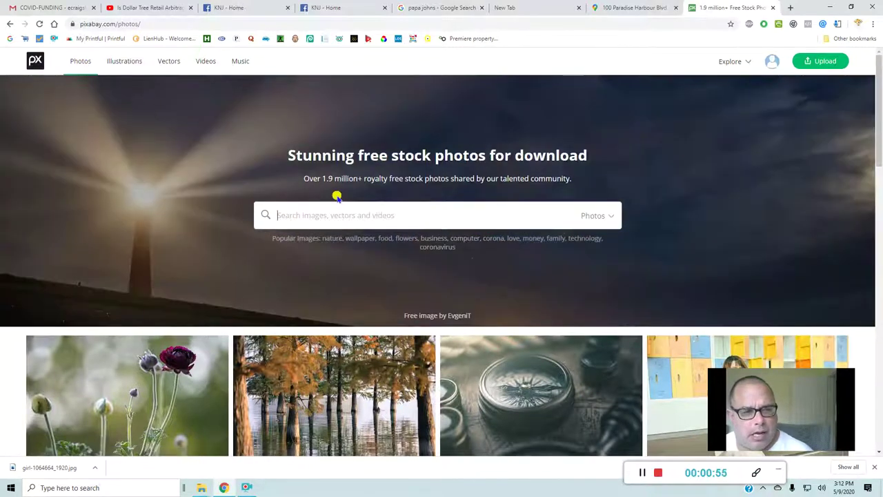
{"action": "left_click", "coordinate": [327, 219]}
{"action": "type", "text": "bars"}
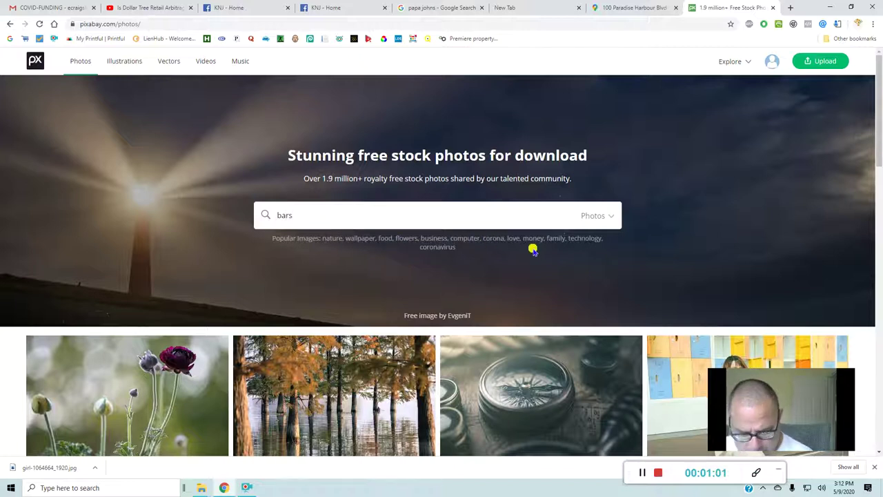
{"action": "key", "text": "Return"}
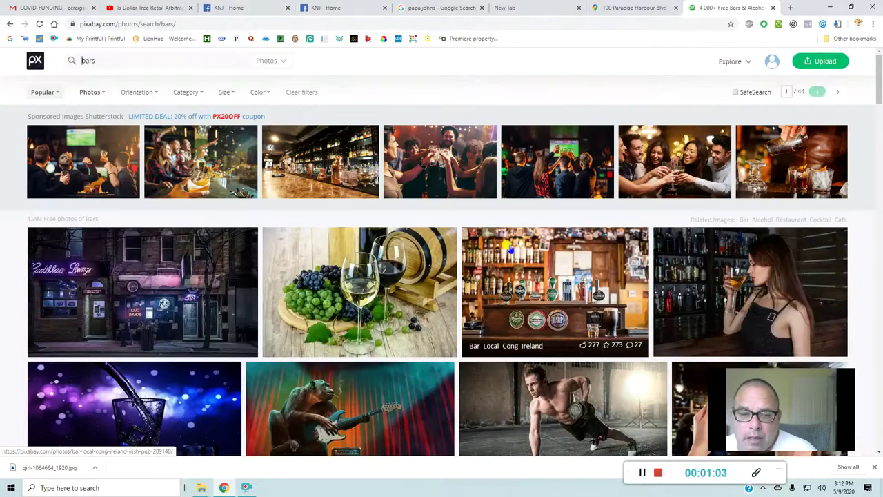
- Open the portrait of a woman drinking coffee in a bar from the results
{"action": "scroll", "coordinate": [459, 181], "scroll_direction": "down", "scroll_amount": 2}
{"action": "scroll", "coordinate": [459, 182], "scroll_direction": "down", "scroll_amount": 1}
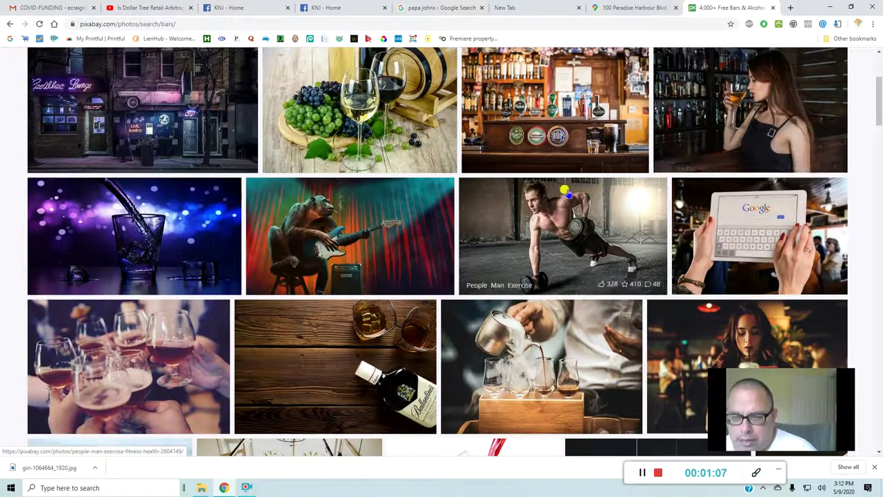
{"action": "scroll", "coordinate": [697, 242], "scroll_direction": "down", "scroll_amount": 2}
{"action": "left_click", "coordinate": [711, 241]}
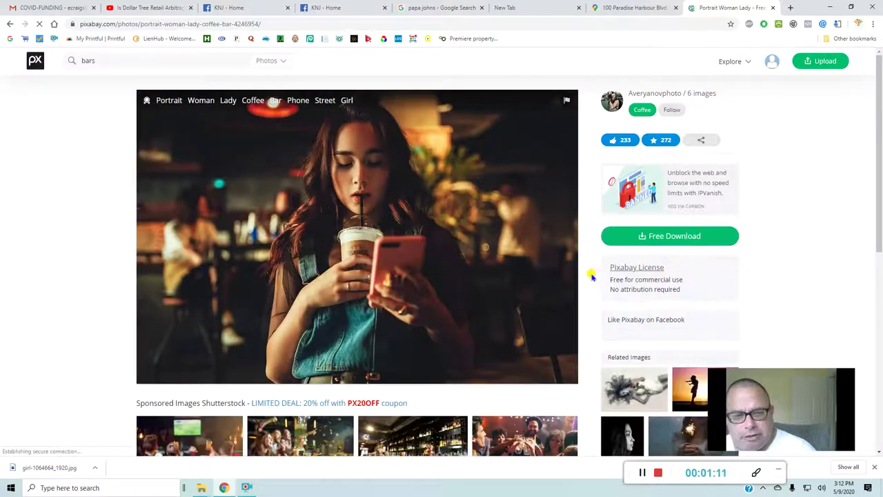
- Download the 1920×1279 coffee-bar portrait to the Desktop, then go to the KNJ Facebook tab
{"action": "left_click", "coordinate": [660, 241]}
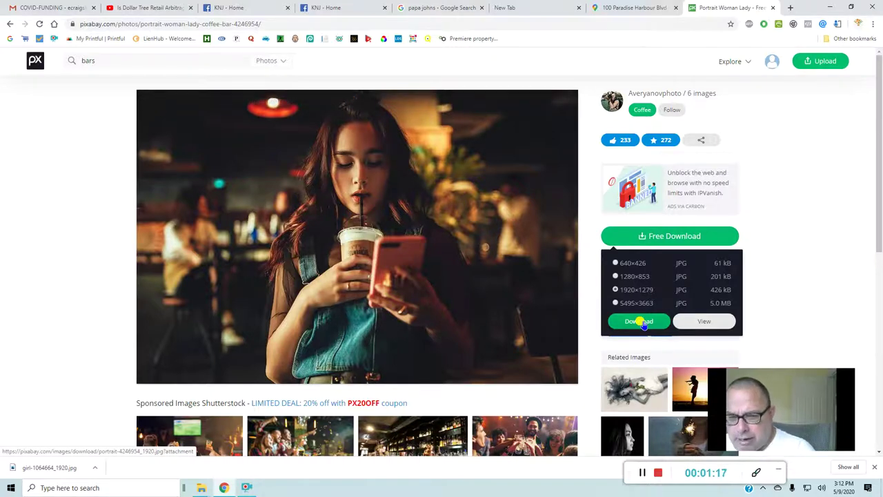
{"action": "left_click", "coordinate": [639, 322]}
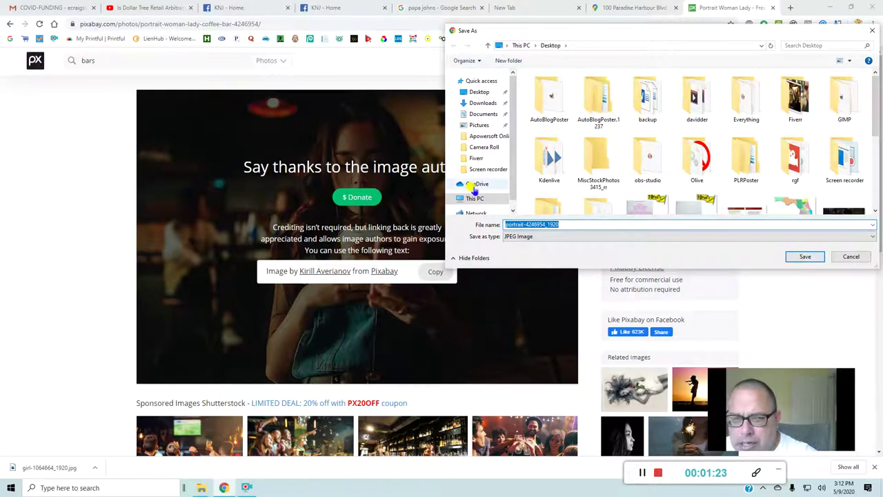
{"action": "left_click", "coordinate": [481, 92]}
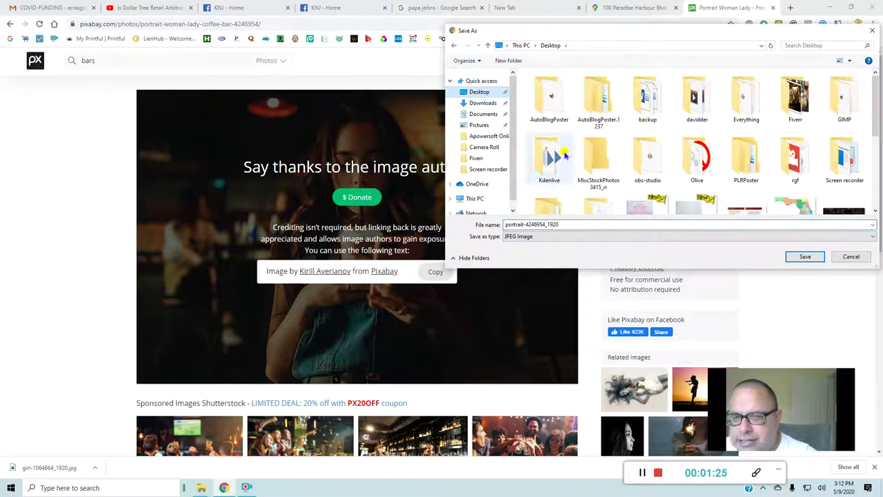
{"action": "left_click", "coordinate": [804, 257]}
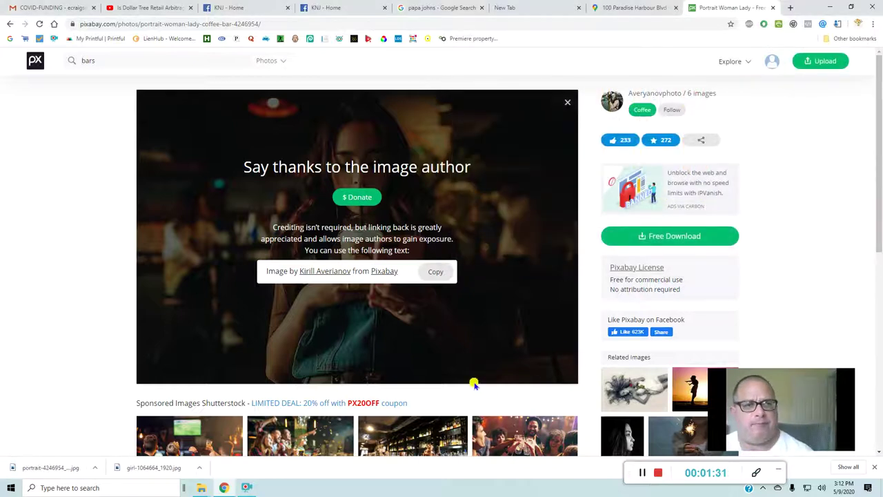
{"action": "left_click", "coordinate": [318, 7]}
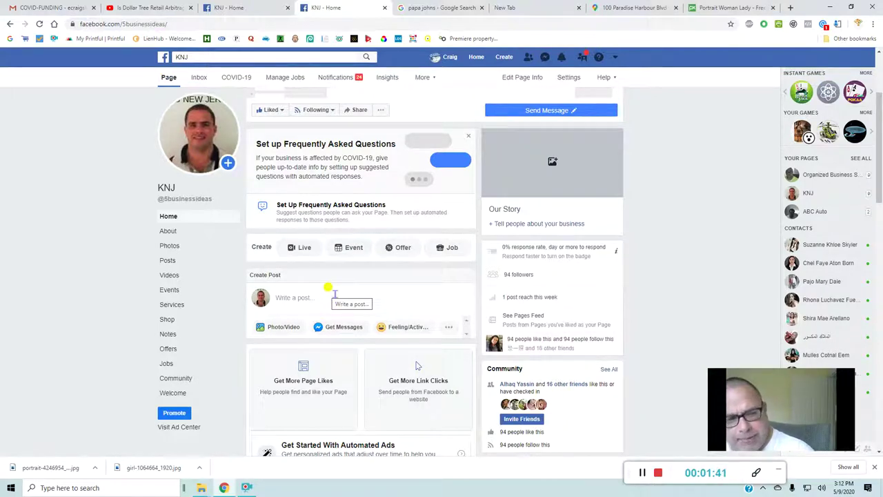
- Start a KNJ page post and attach girl-1064664_1920 from the Desktop
{"action": "left_click", "coordinate": [290, 331]}
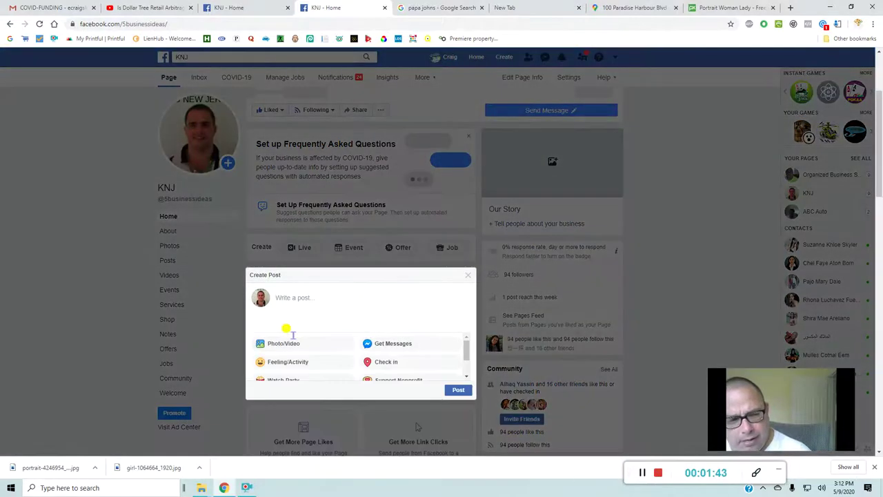
{"action": "left_click", "coordinate": [284, 343]}
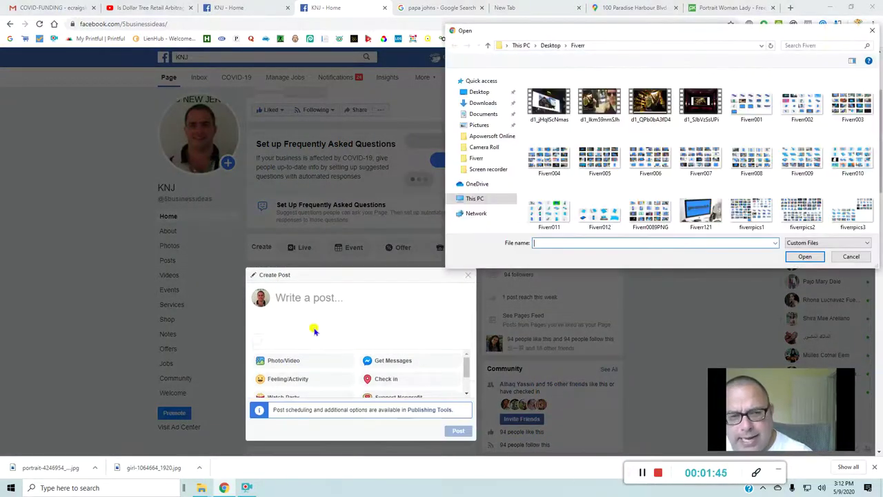
{"action": "left_click", "coordinate": [481, 93]}
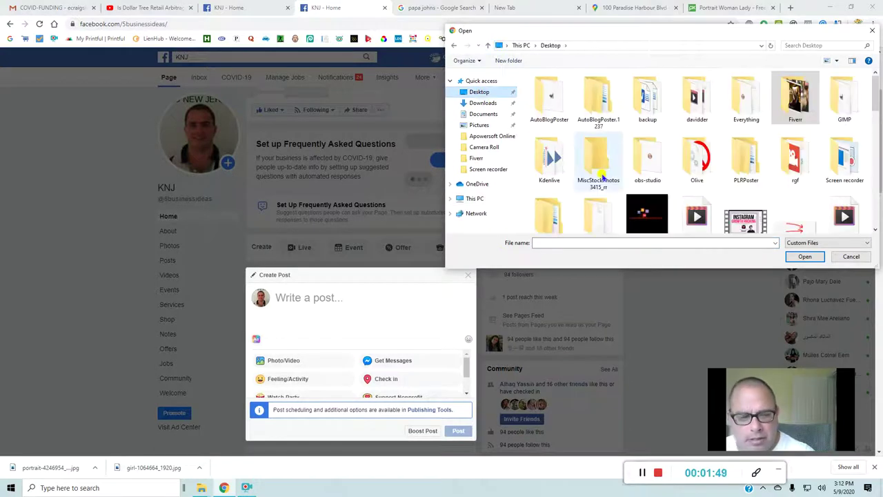
{"action": "scroll", "coordinate": [609, 177], "scroll_direction": "down", "scroll_amount": 10}
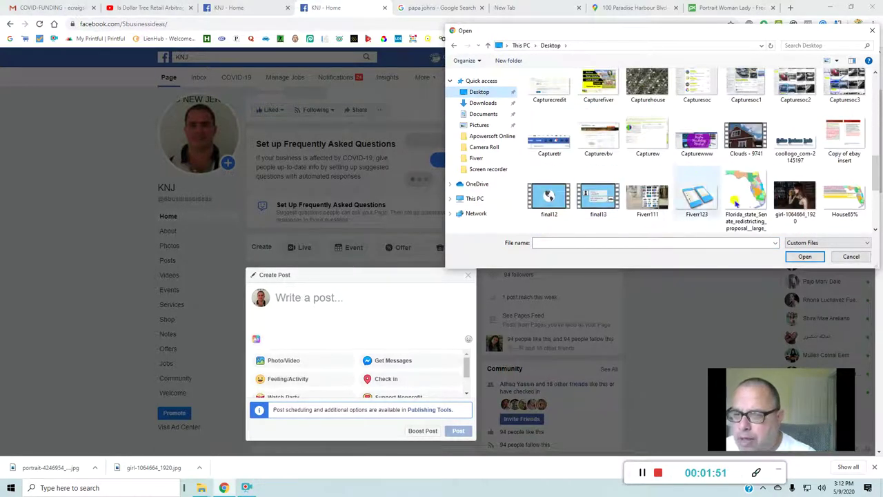
{"action": "left_click", "coordinate": [785, 203]}
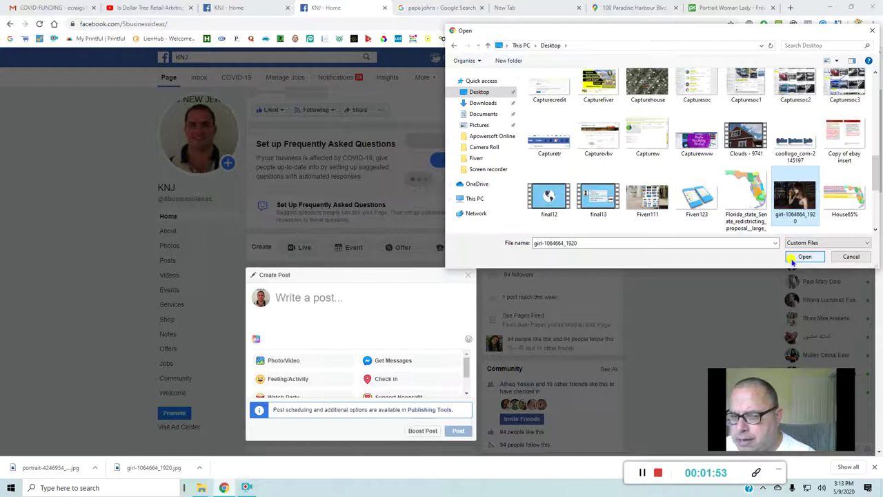
{"action": "left_click", "coordinate": [799, 257]}
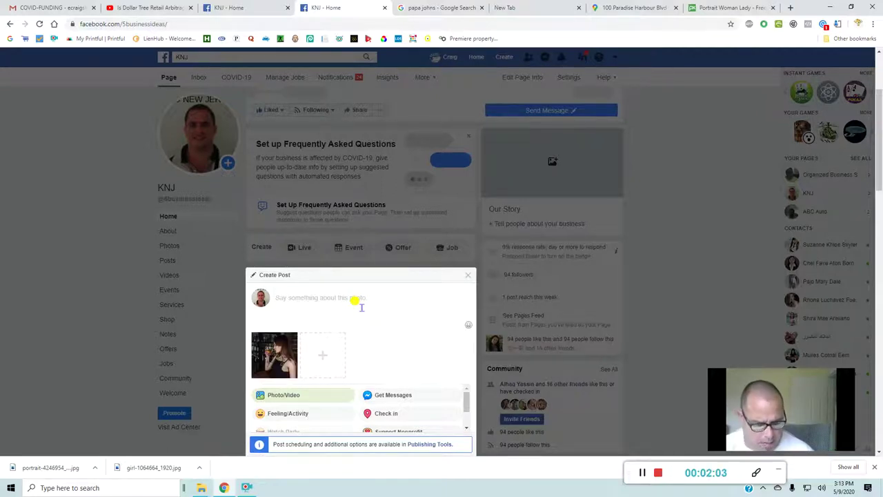
- Caption the photo 'Come have 2-4-1 Drinks @T's Bar DownTown West Palm Beach'
{"action": "type", "text": "Com"}
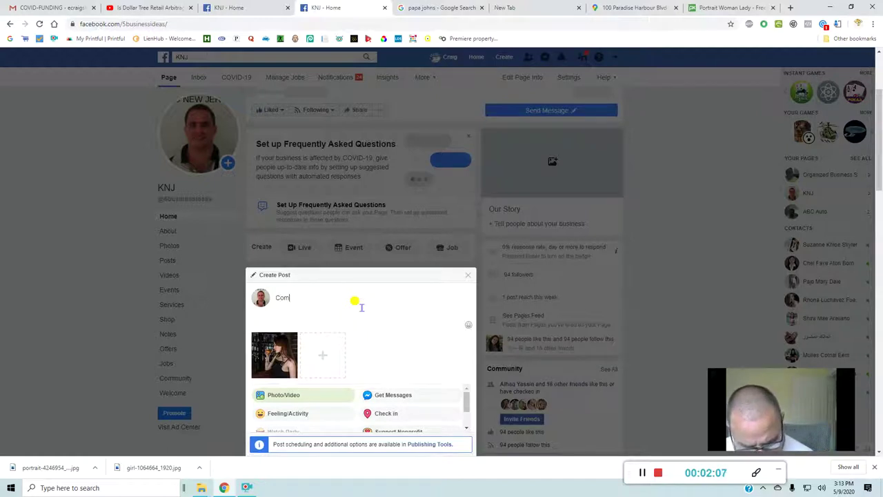
{"action": "type", "text": "e "}
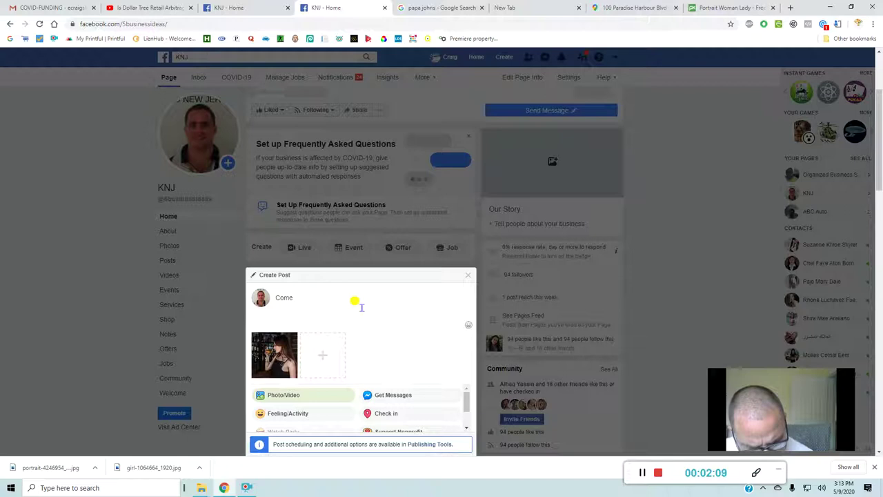
{"action": "type", "text": "have "}
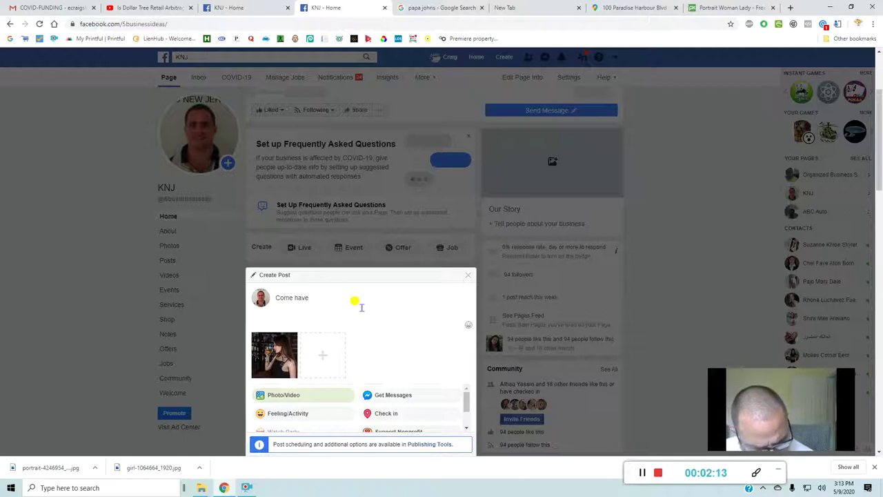
{"action": "type", "text": "2"}
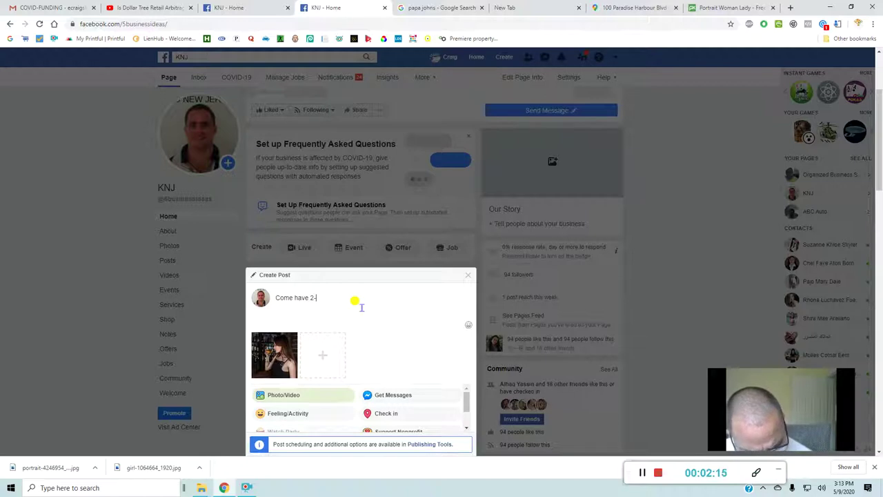
{"action": "type", "text": "-4"}
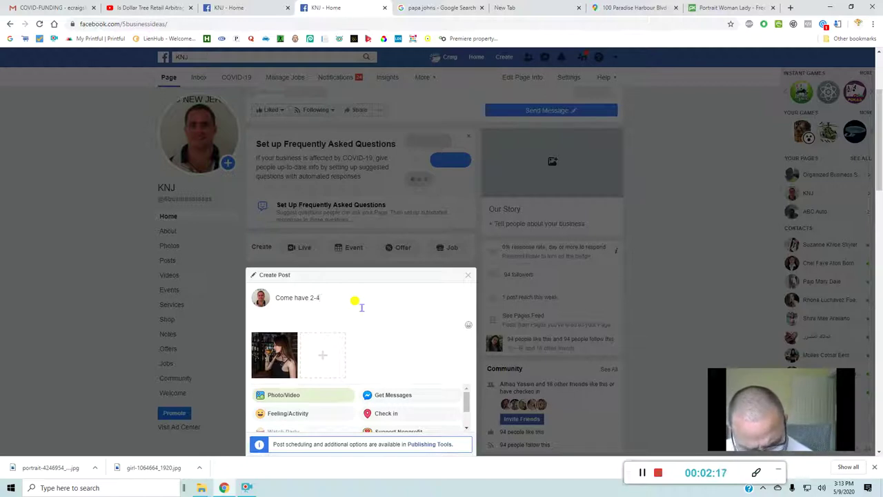
{"action": "type", "text": "-1 "}
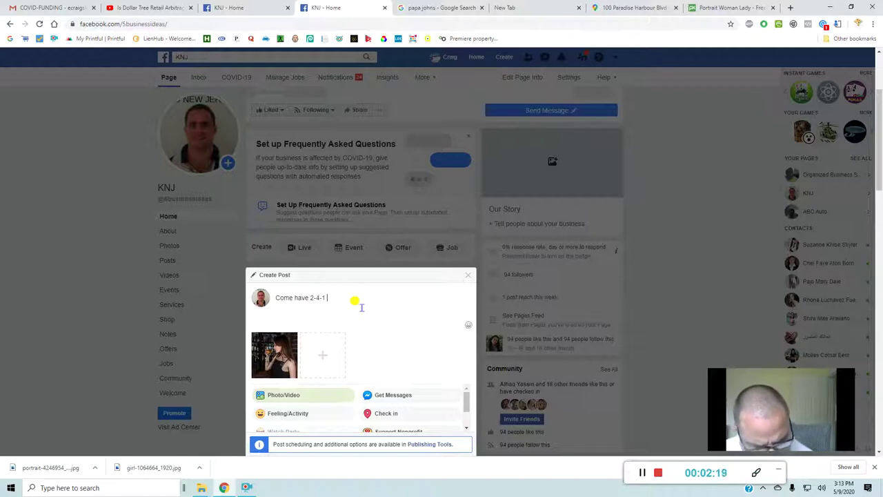
{"action": "type", "text": "Drinks "}
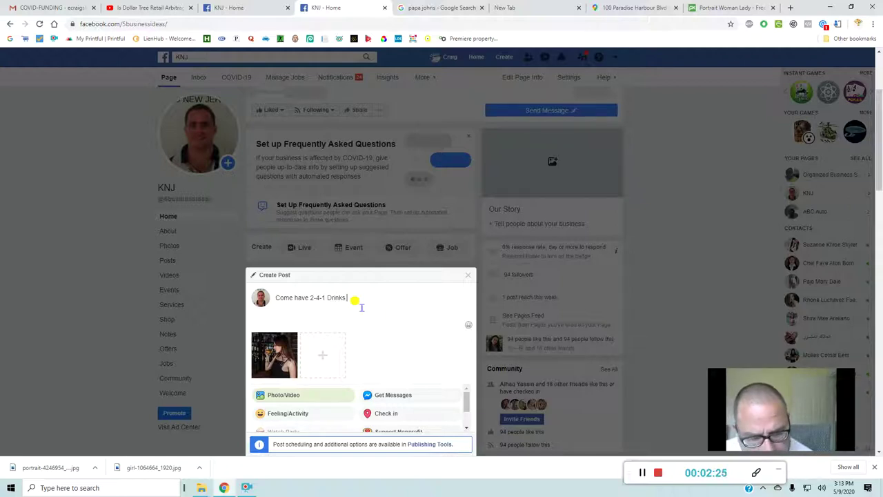
{"action": "type", "text": "@"}
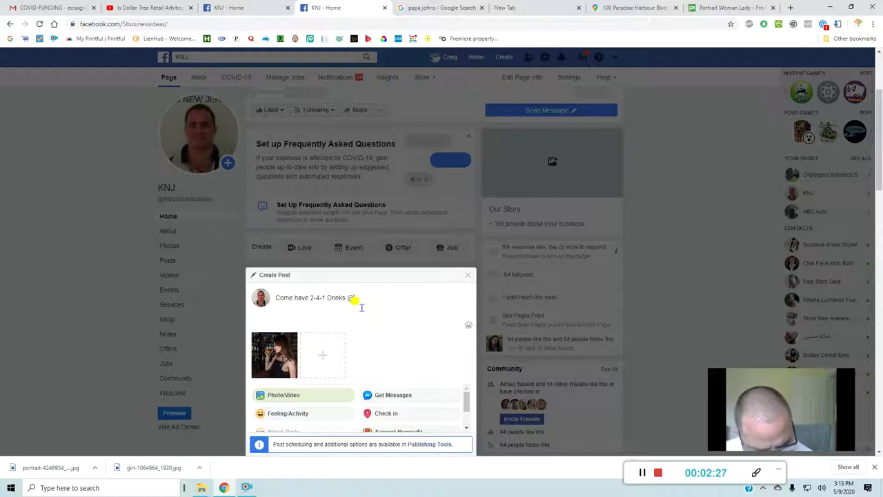
{"action": "type", "text": "T's Bar"}
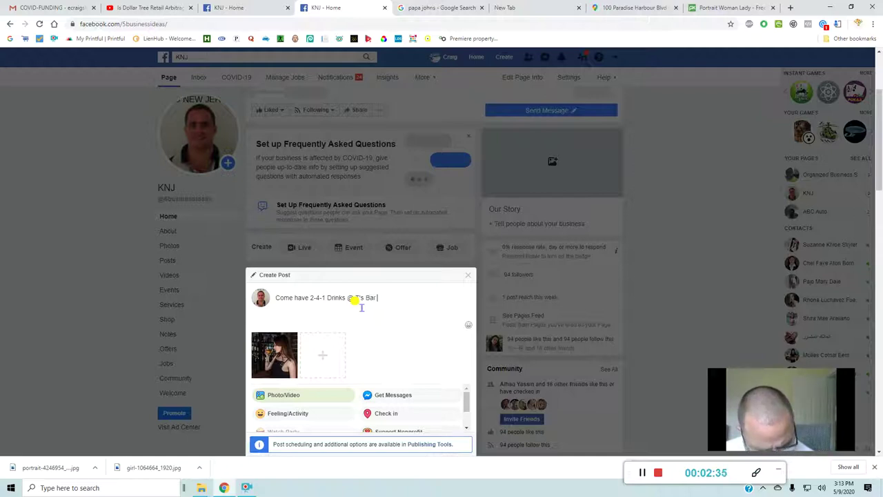
{"action": "type", "text": " Down"}
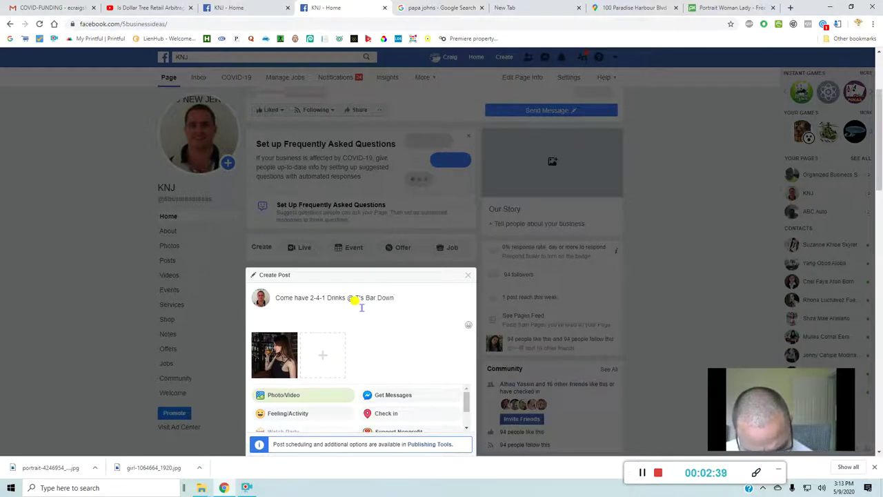
{"action": "key", "text": "BackSpace"}
{"action": "type", "text": "T"}
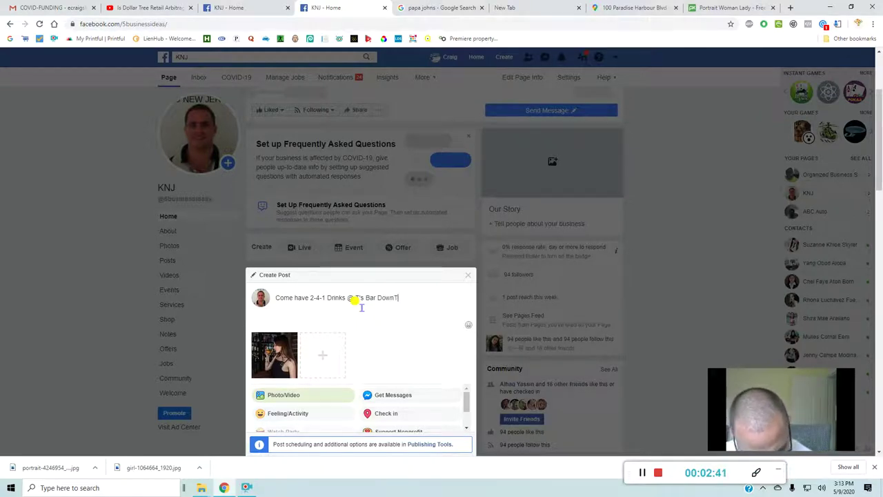
{"action": "type", "text": "own "}
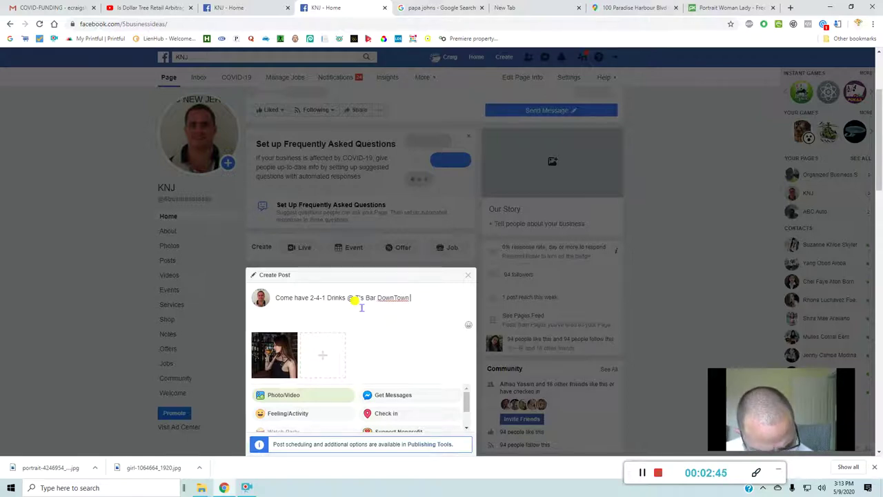
{"action": "type", "text": "West"}
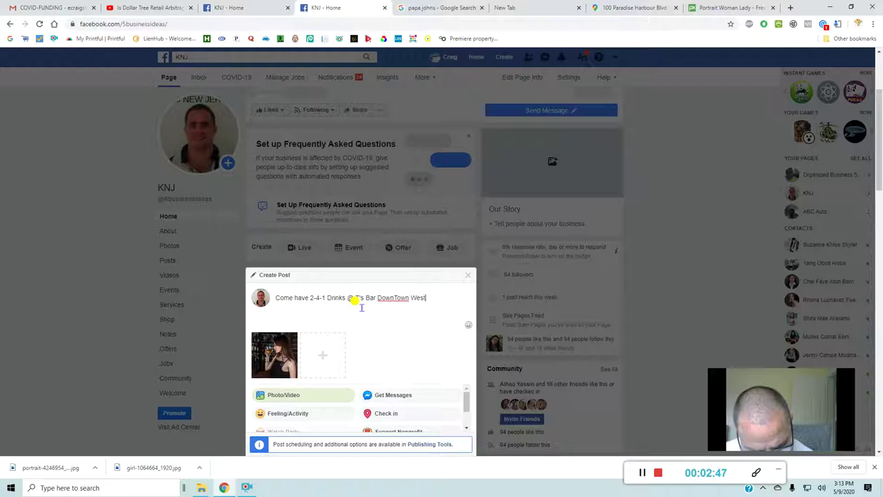
{"action": "type", "text": " Palm Beach"}
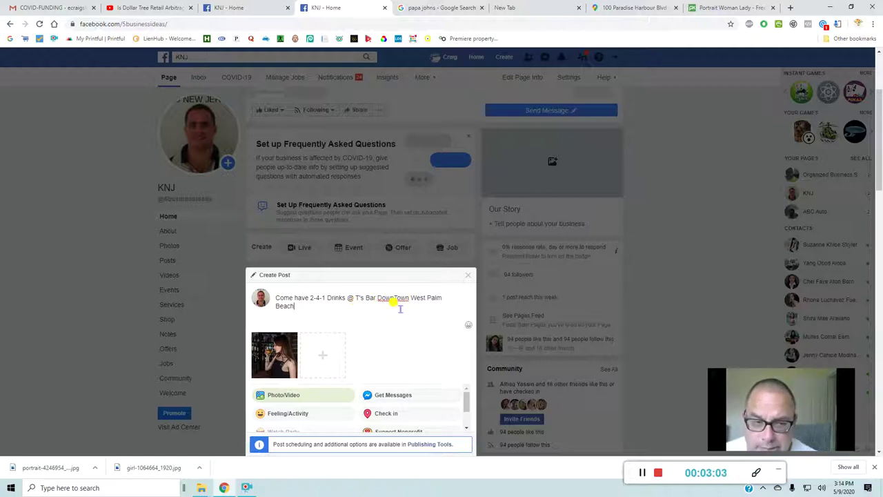
- Correct 'DownTown' to 'Downtown' using the spelling suggestions
{"action": "right_click", "coordinate": [395, 307]}
{"action": "key", "text": "Escape"}
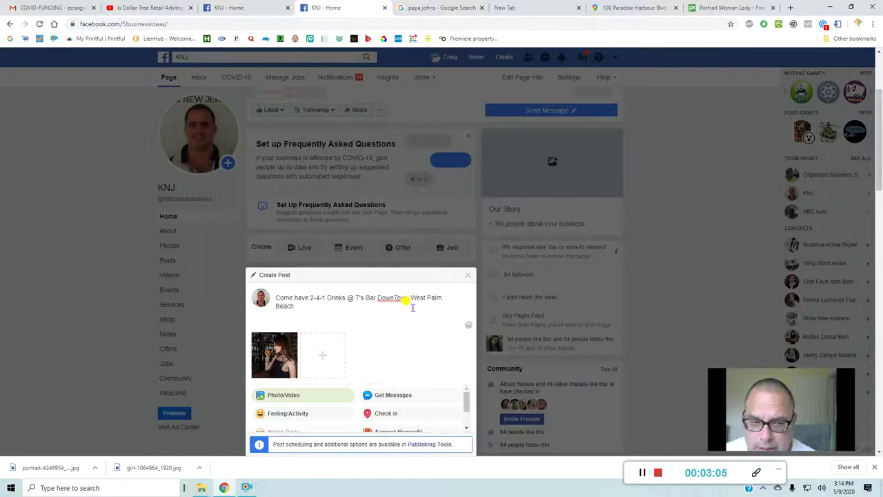
{"action": "right_click", "coordinate": [404, 298]}
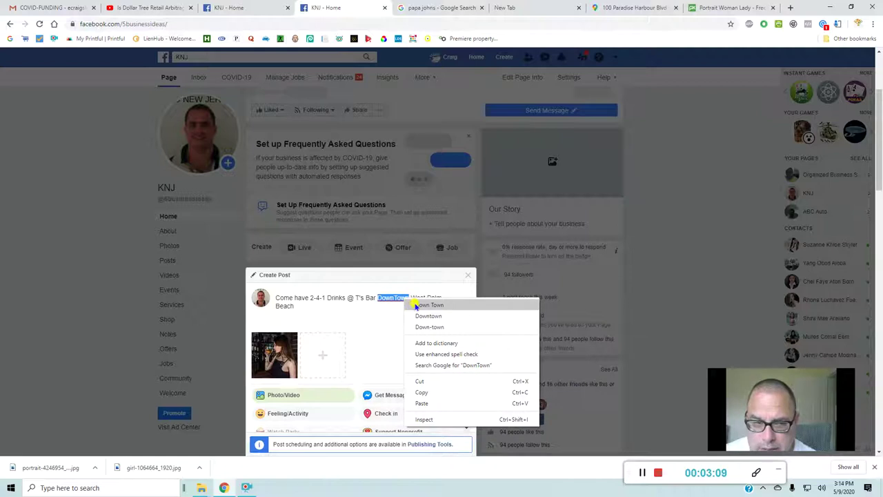
{"action": "left_click", "coordinate": [419, 316]}
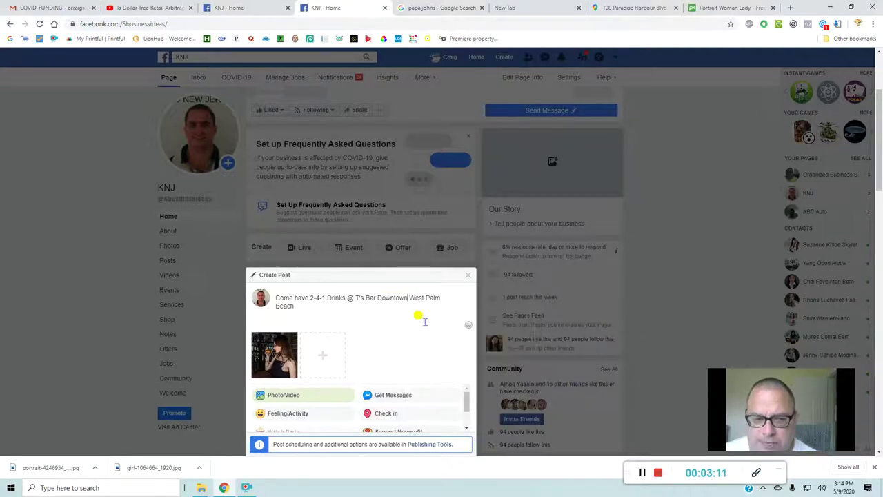
- Append 'on Clematis St' to the caption, fixing the Clematis spelling
{"action": "left_click", "coordinate": [311, 308]}
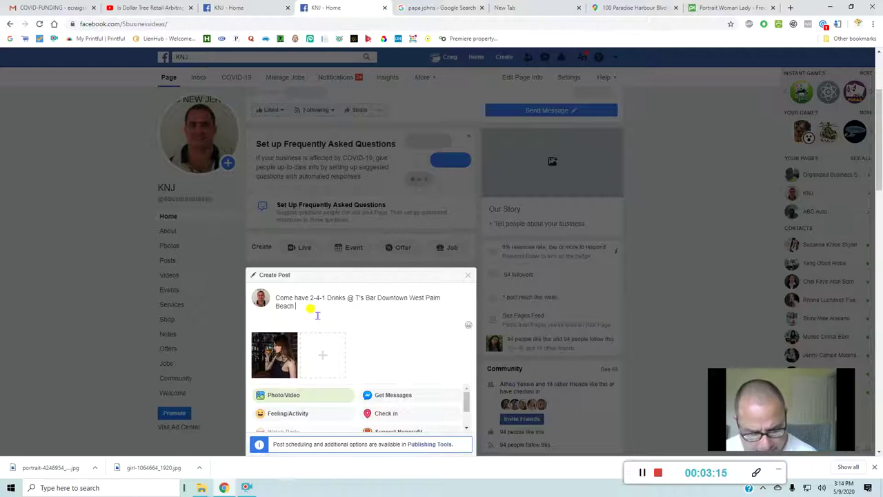
{"action": "type", "text": "c"}
{"action": "type", "text": "n"}
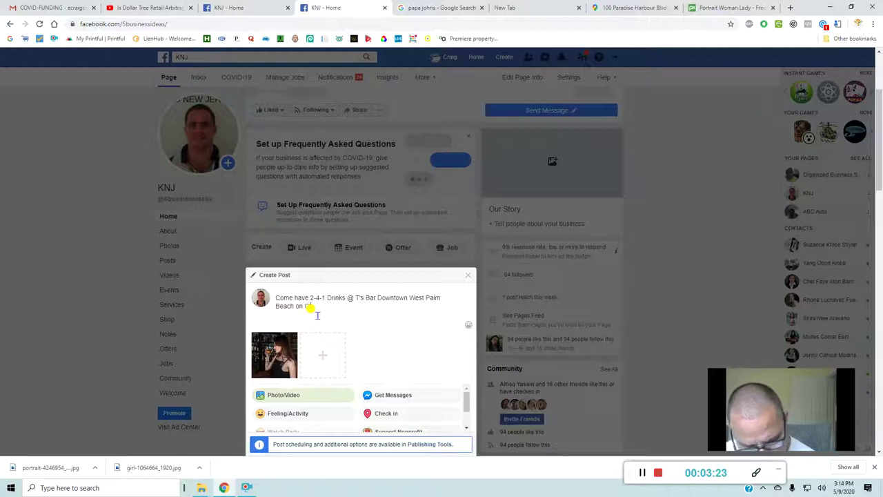
{"action": "type", "text": "Clem"}
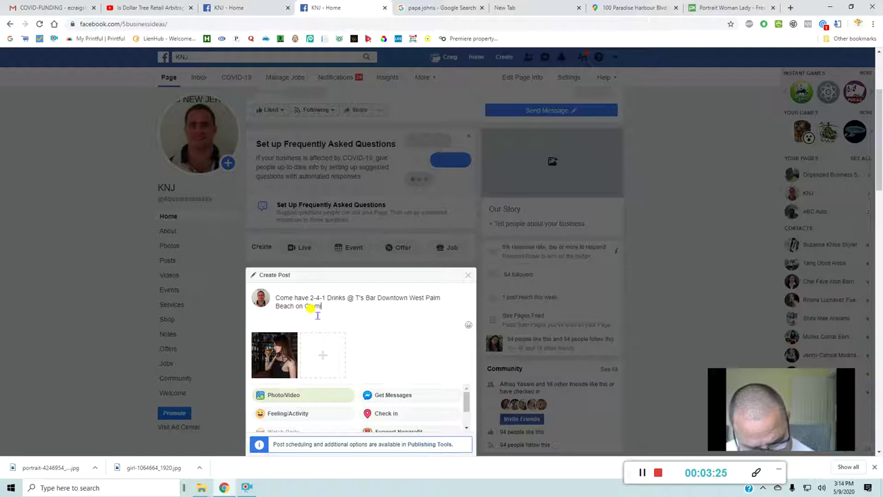
{"action": "type", "text": "atis"}
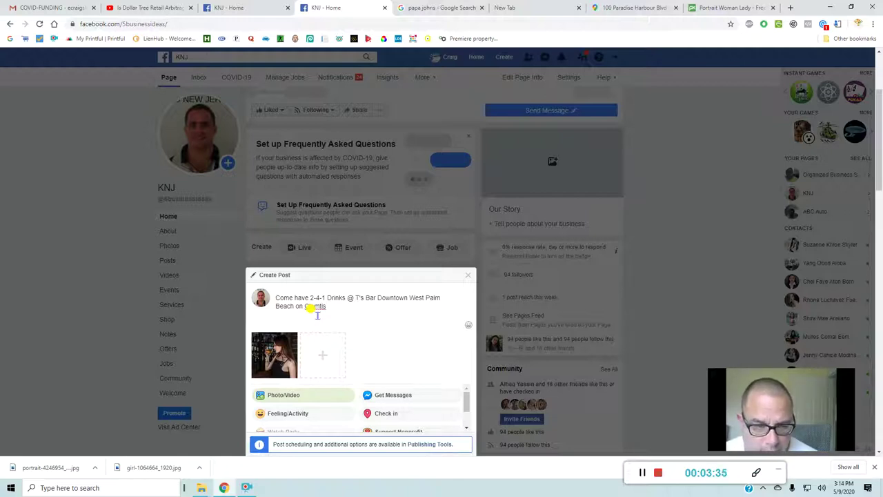
{"action": "right_click", "coordinate": [319, 308]}
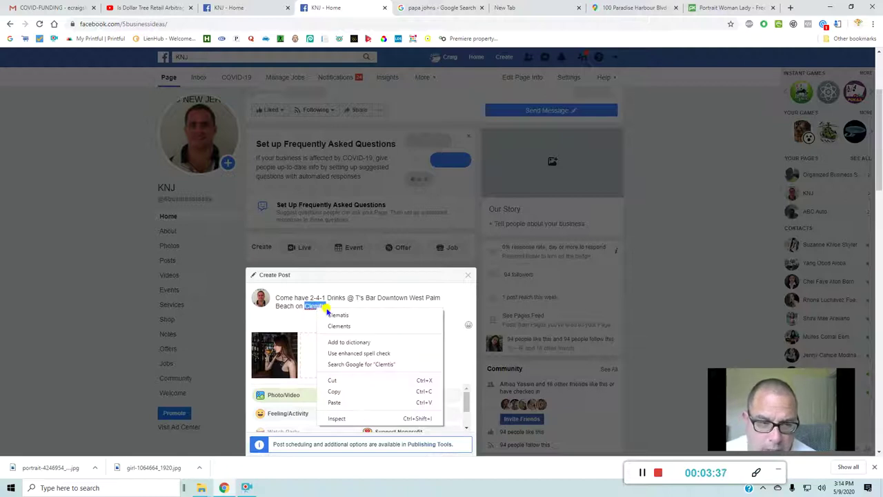
{"action": "left_click", "coordinate": [332, 316]}
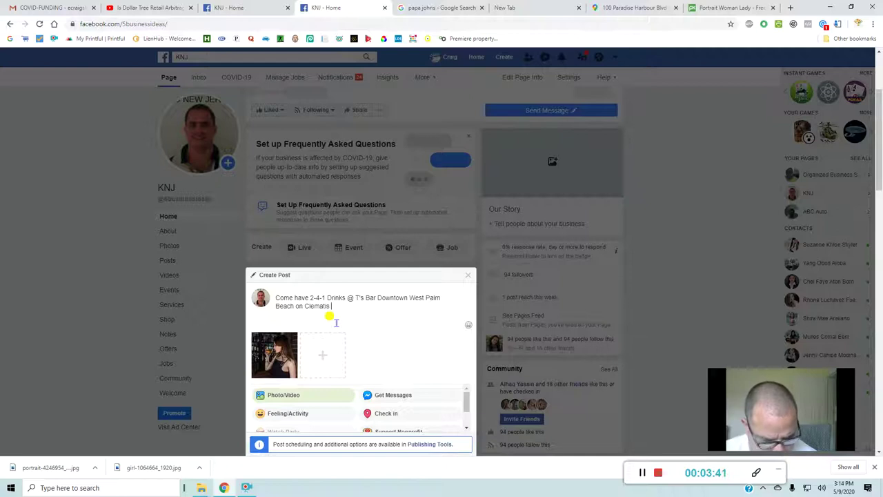
{"action": "type", "text": "St"}
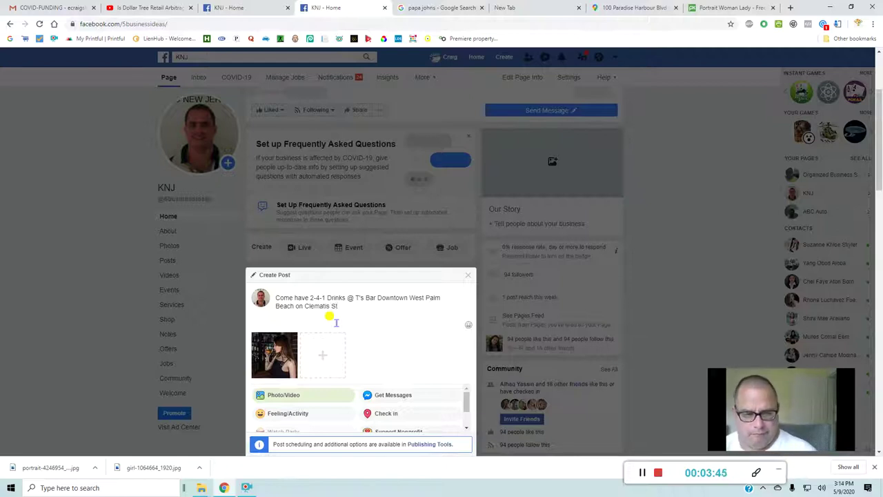
{"action": "scroll", "coordinate": [329, 317], "scroll_direction": "down", "scroll_amount": 3}
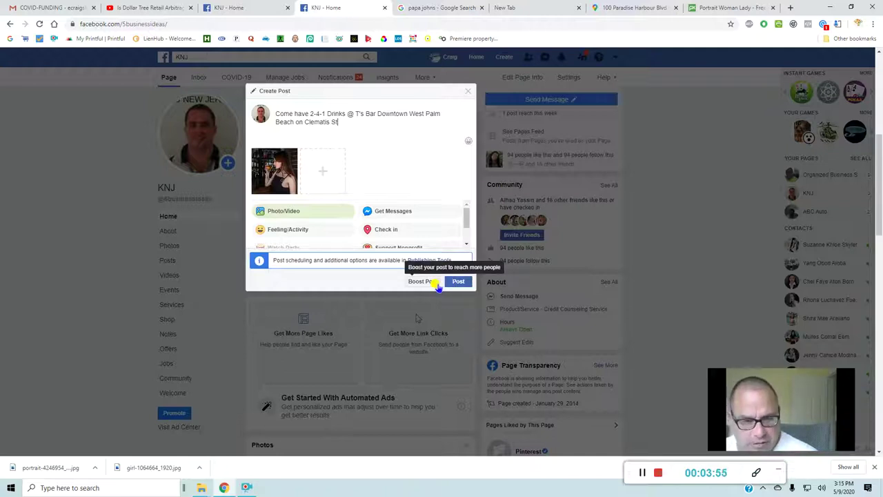
- Publish the Clematis St drinks post to the KNJ page
{"action": "left_click", "coordinate": [450, 283]}
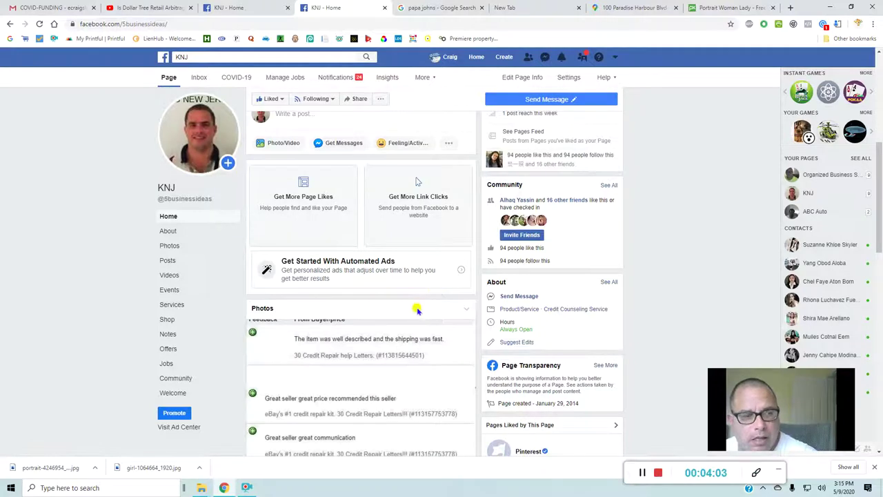
{"action": "scroll", "coordinate": [418, 310], "scroll_direction": "down", "scroll_amount": 5}
{"action": "scroll", "coordinate": [431, 339], "scroll_direction": "down", "scroll_amount": 4}
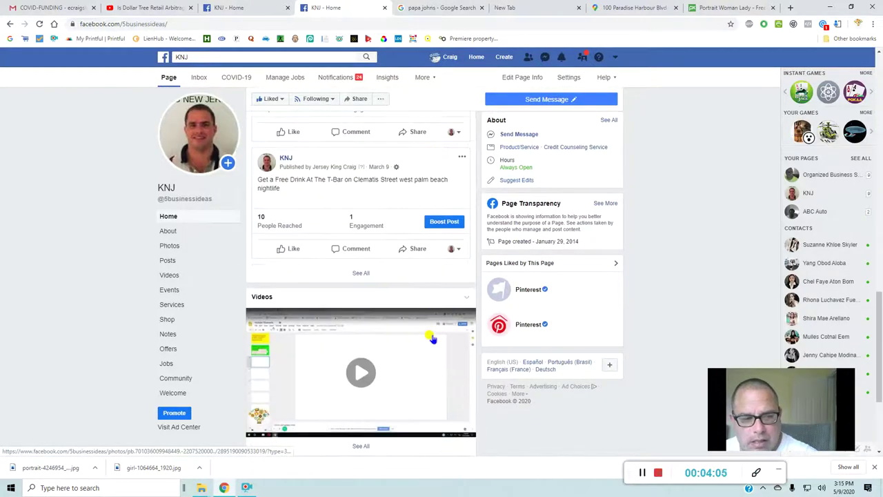
{"action": "scroll", "coordinate": [431, 335], "scroll_direction": "up", "scroll_amount": 3}
{"action": "scroll", "coordinate": [431, 335], "scroll_direction": "up", "scroll_amount": 4}
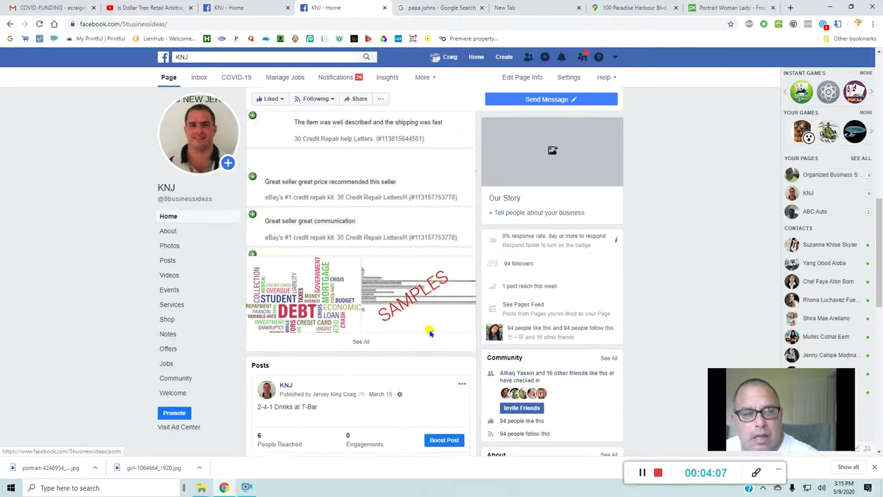
{"action": "scroll", "coordinate": [431, 333], "scroll_direction": "up", "scroll_amount": 5}
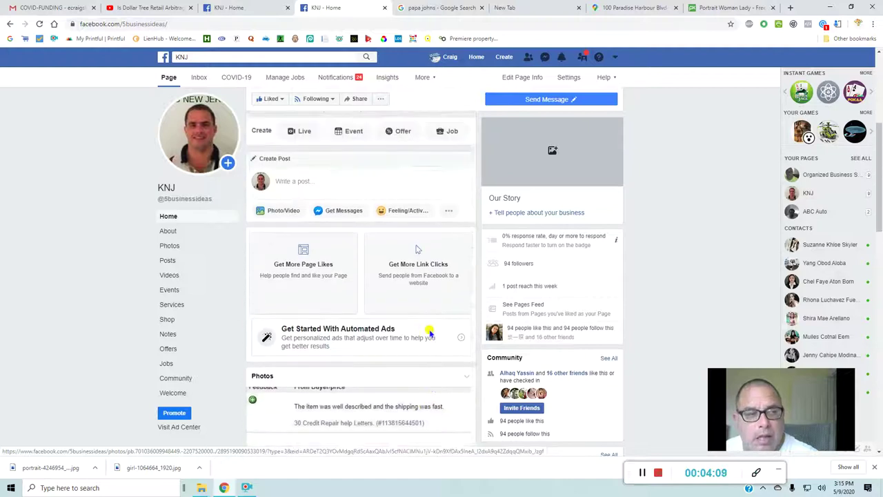
{"action": "scroll", "coordinate": [430, 333], "scroll_direction": "up", "scroll_amount": 1}
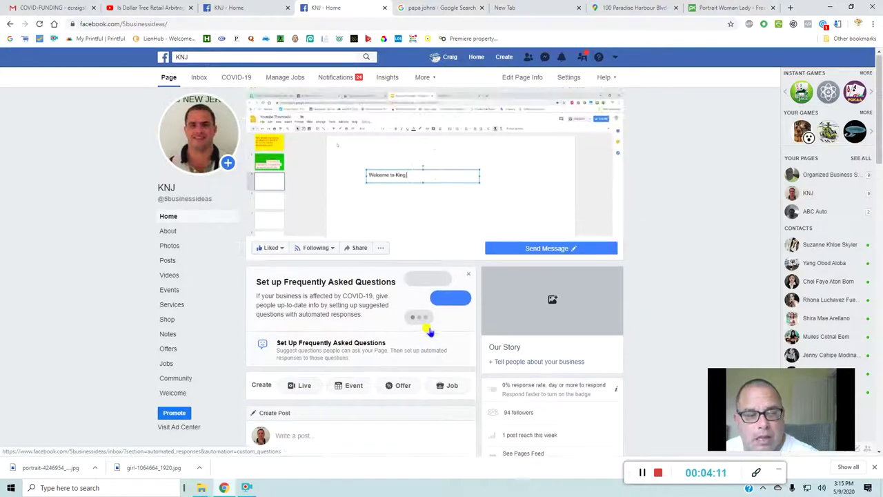
- Reload the page, find the new drinks post and open its Boost Post settings
{"action": "left_click", "coordinate": [165, 80]}
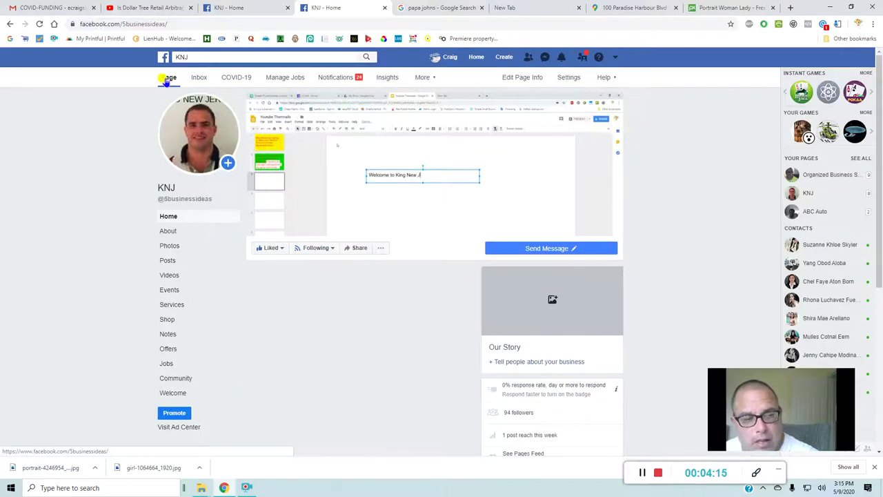
{"action": "scroll", "coordinate": [368, 270], "scroll_direction": "down", "scroll_amount": 2}
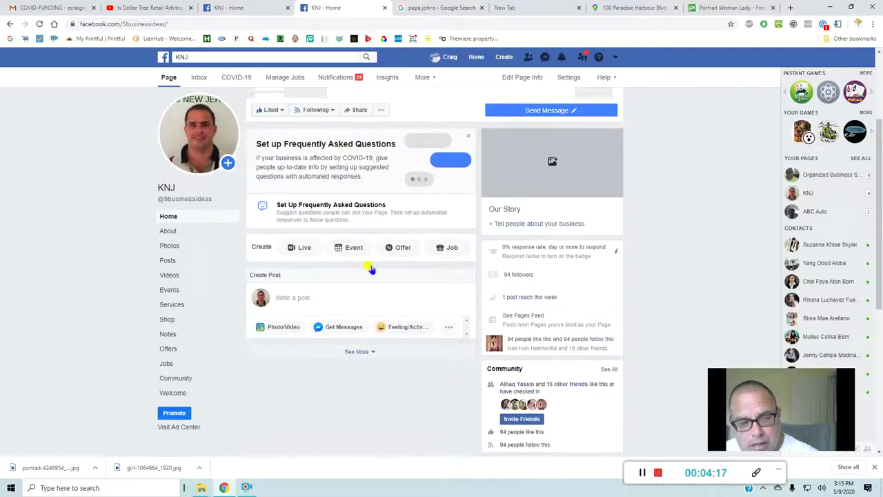
{"action": "scroll", "coordinate": [369, 267], "scroll_direction": "down", "scroll_amount": 3}
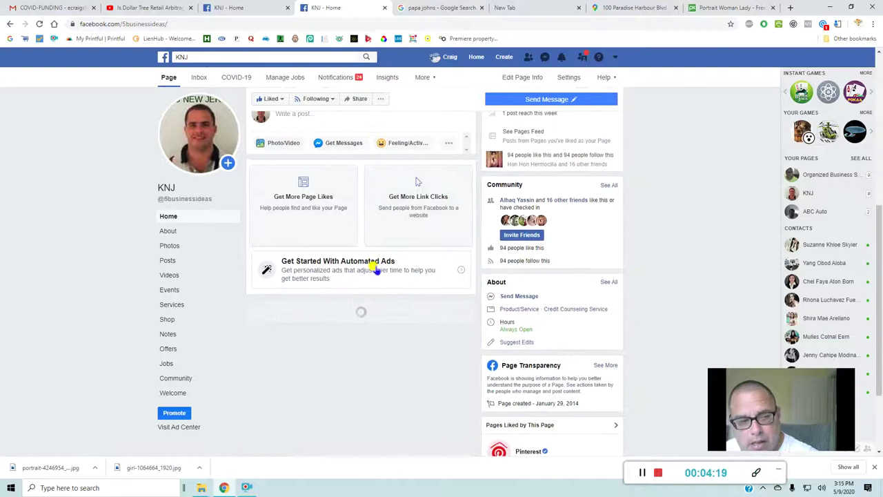
{"action": "scroll", "coordinate": [394, 261], "scroll_direction": "down", "scroll_amount": 3}
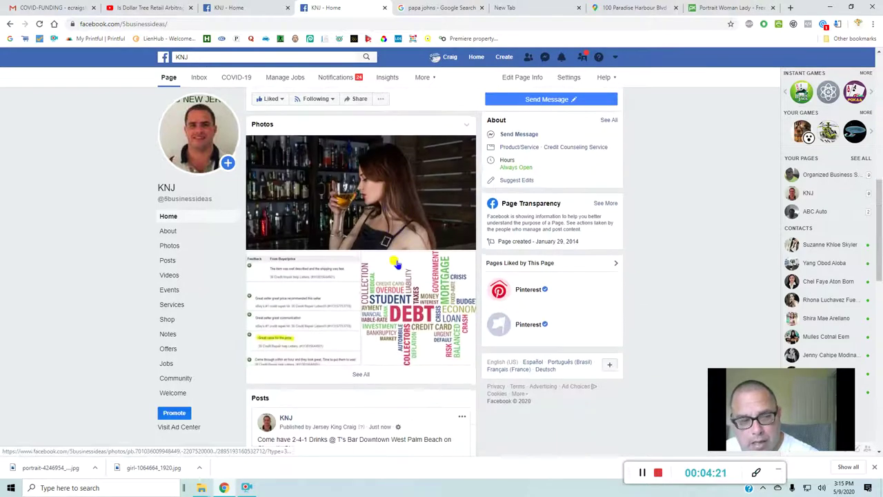
{"action": "scroll", "coordinate": [397, 263], "scroll_direction": "down", "scroll_amount": 5}
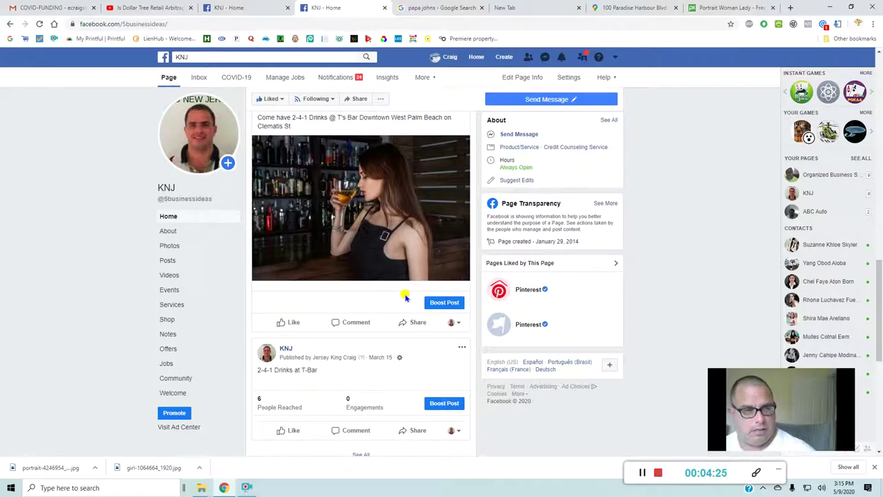
{"action": "left_click", "coordinate": [446, 309]}
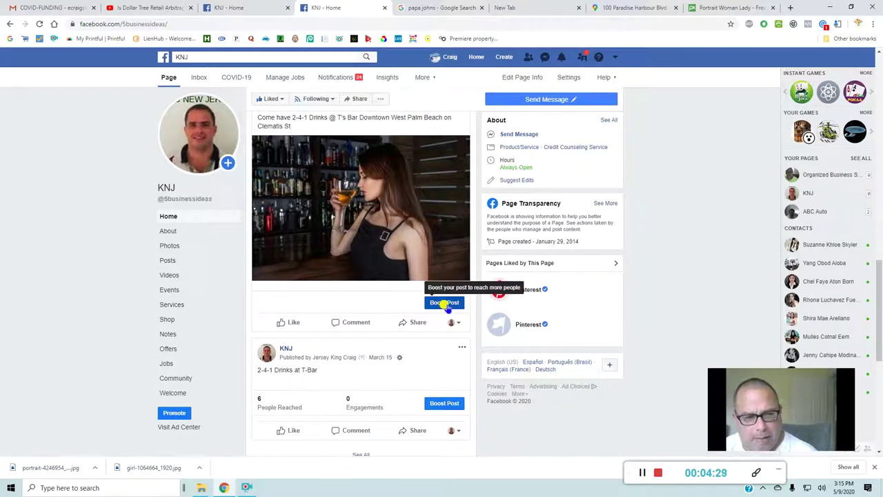
{"action": "left_click", "coordinate": [445, 304]}
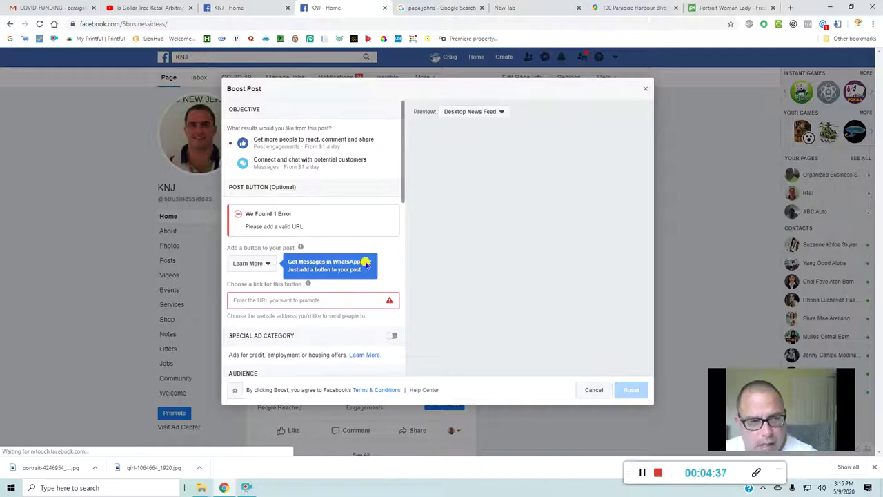
{"action": "left_click", "coordinate": [366, 263]}
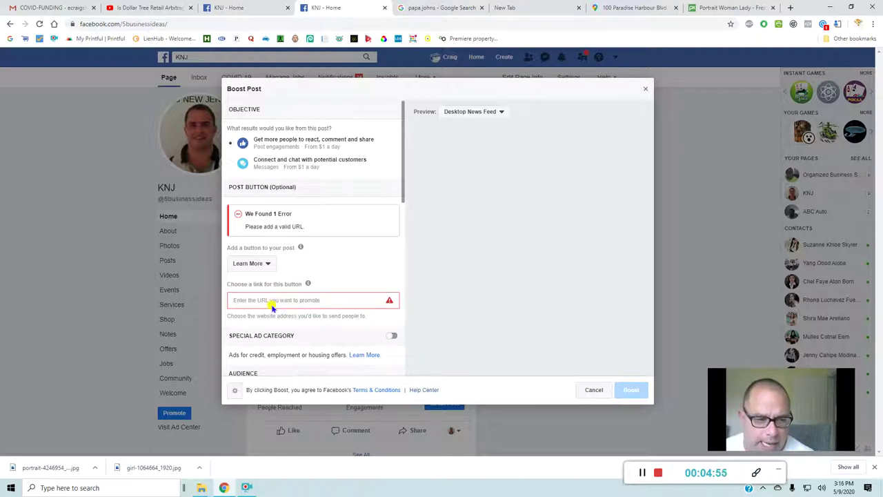
{"action": "left_click", "coordinate": [273, 302]}
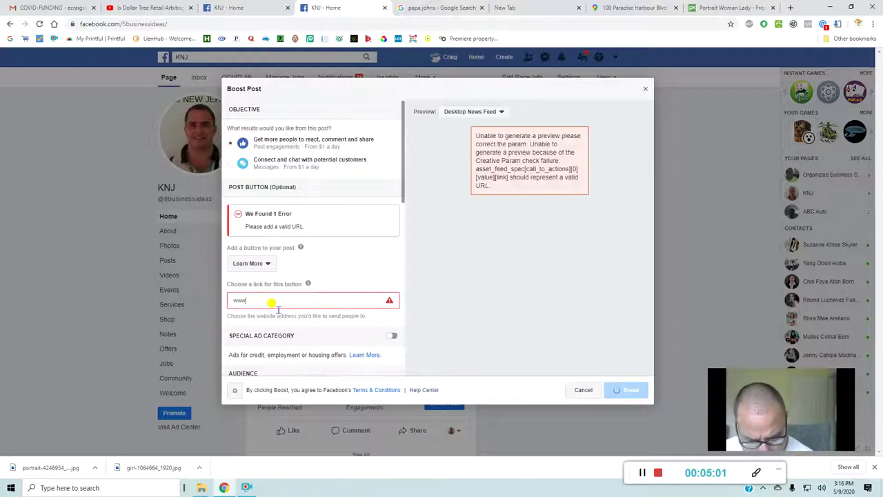
{"action": "type", "text": "www.cr"}
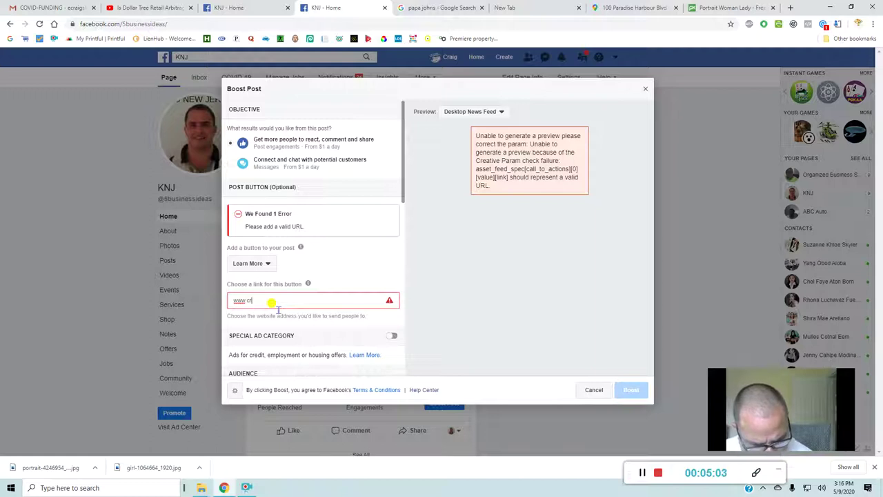
{"action": "type", "text": "ai"}
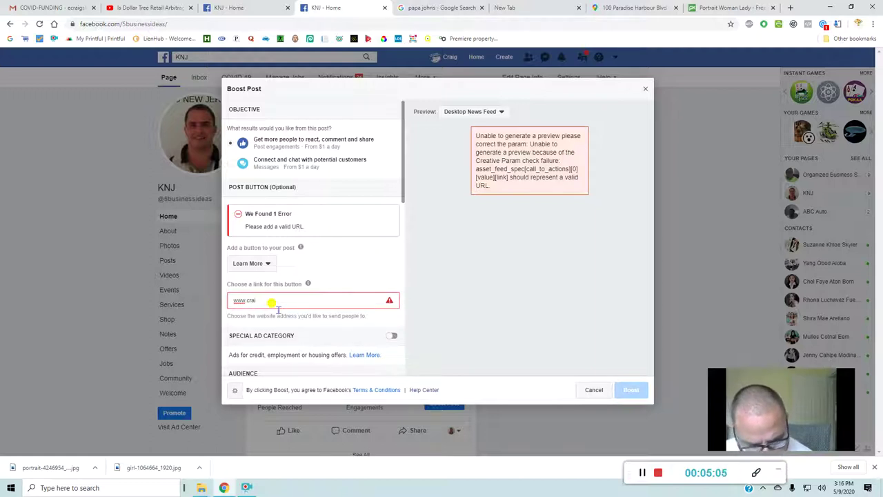
{"action": "type", "text": "gsli"}
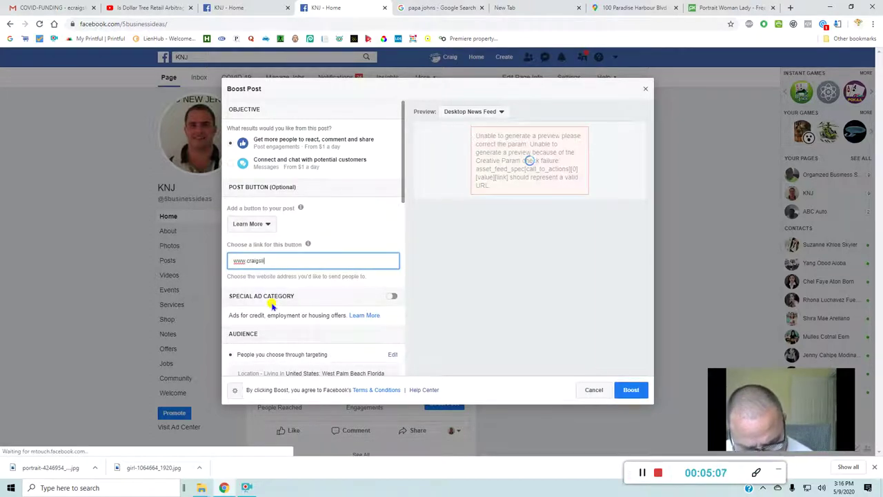
{"action": "type", "text": "st"}
{"action": "type", "text": "."}
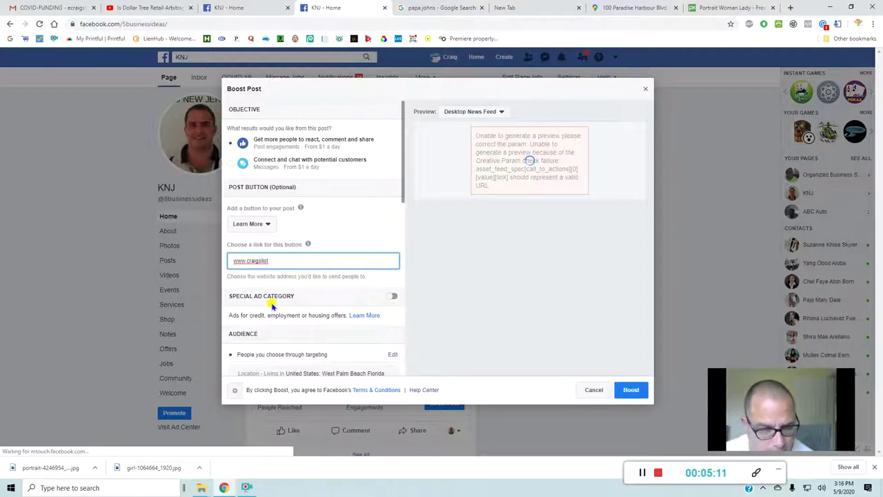
{"action": "key", "text": "BackSpace"}
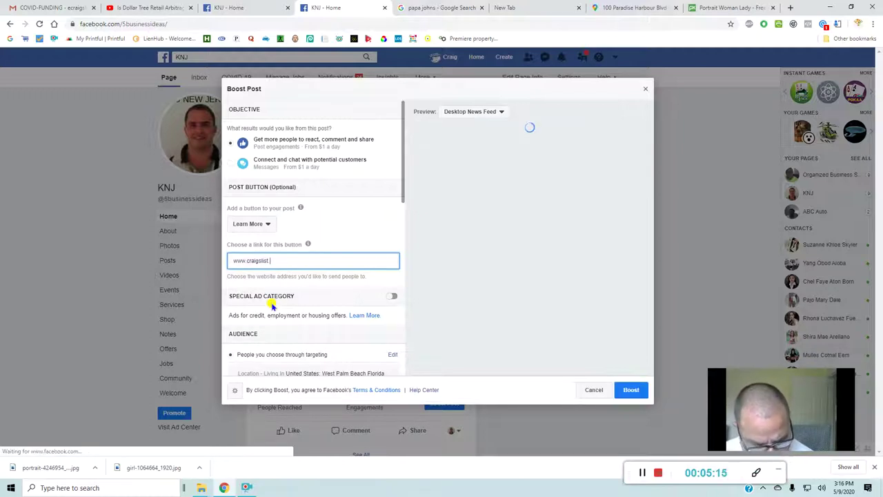
{"action": "type", "text": ".com"}
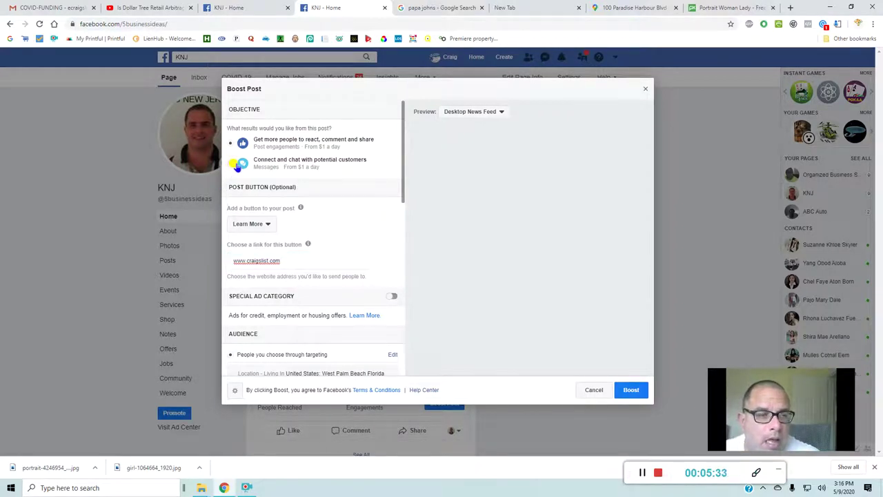
- Switch the boost goal to Messages and back to engagement, then dismiss the welcome tip
{"action": "left_click", "coordinate": [237, 164]}
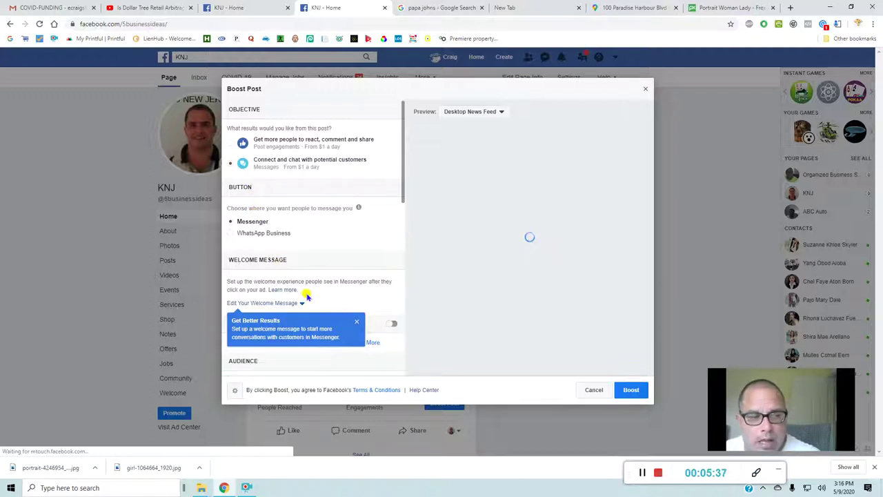
{"action": "left_click", "coordinate": [238, 143]}
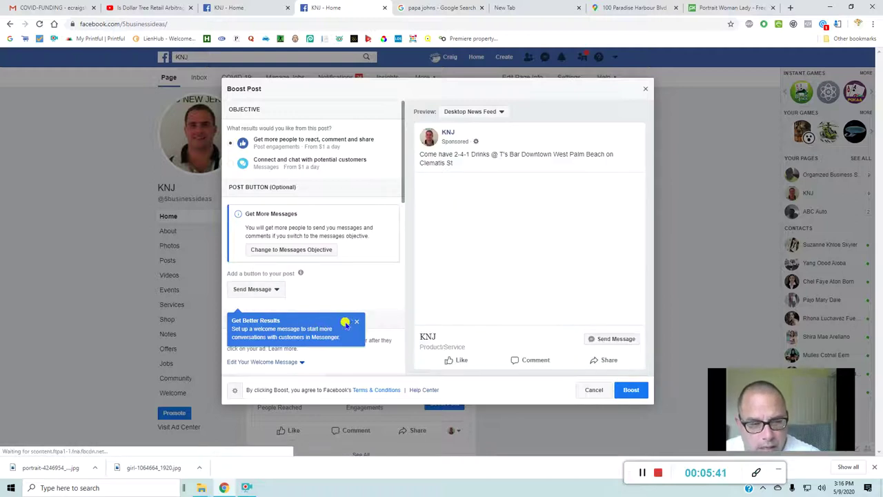
{"action": "left_click", "coordinate": [357, 322]}
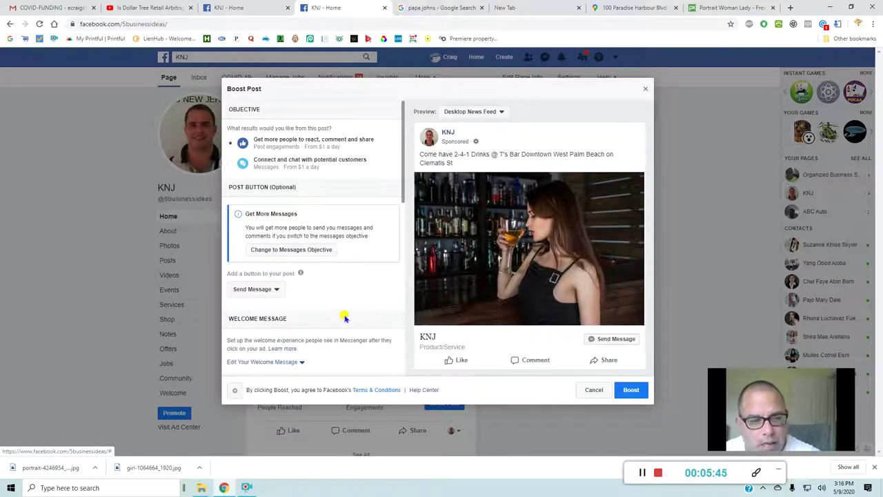
{"action": "scroll", "coordinate": [345, 318], "scroll_direction": "down", "scroll_amount": 3}
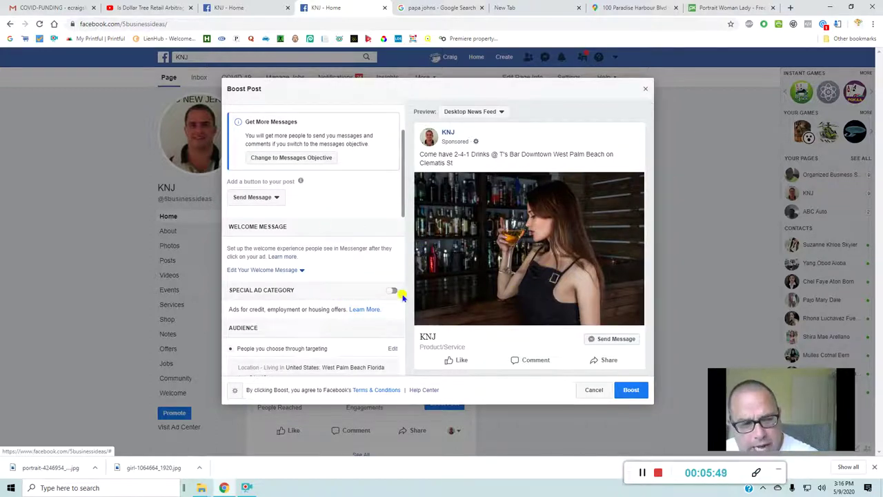
{"action": "scroll", "coordinate": [377, 305], "scroll_direction": "up", "scroll_amount": 2}
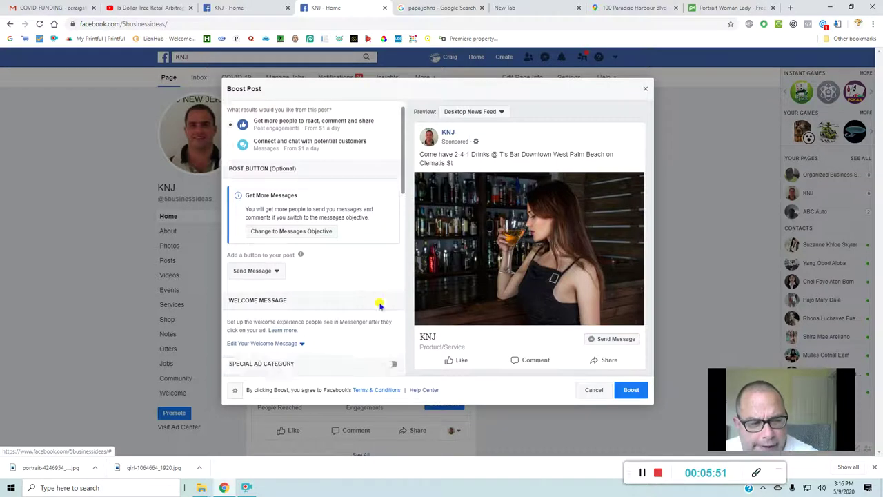
{"action": "scroll", "coordinate": [379, 305], "scroll_direction": "down", "scroll_amount": 5}
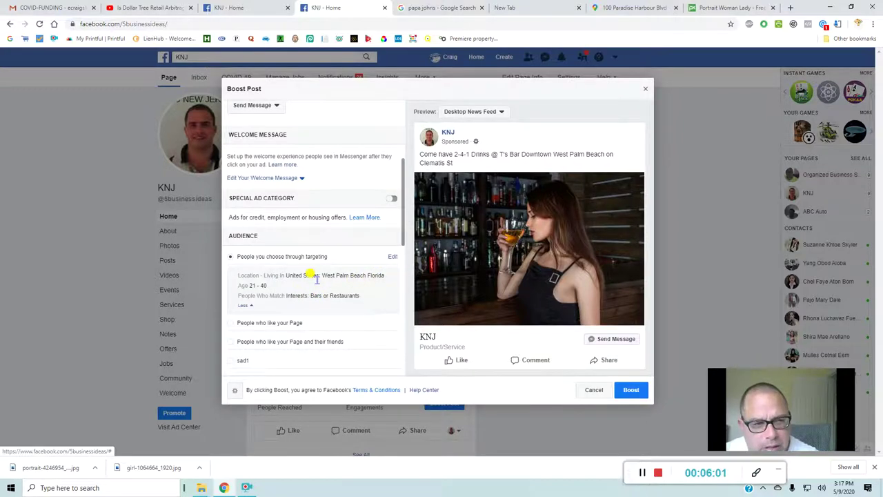
{"action": "scroll", "coordinate": [312, 275], "scroll_direction": "up", "scroll_amount": 2}
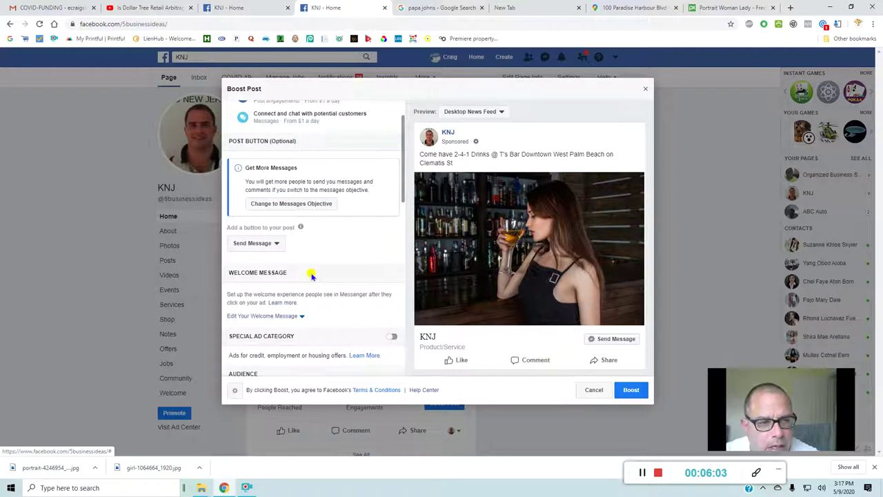
- Change the boosted post's button to Sign Up
{"action": "left_click", "coordinate": [277, 246]}
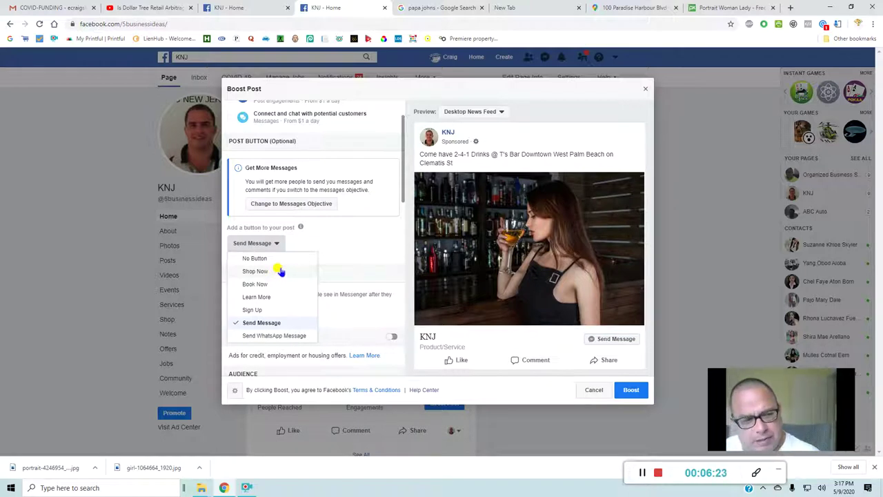
{"action": "left_click", "coordinate": [277, 311]}
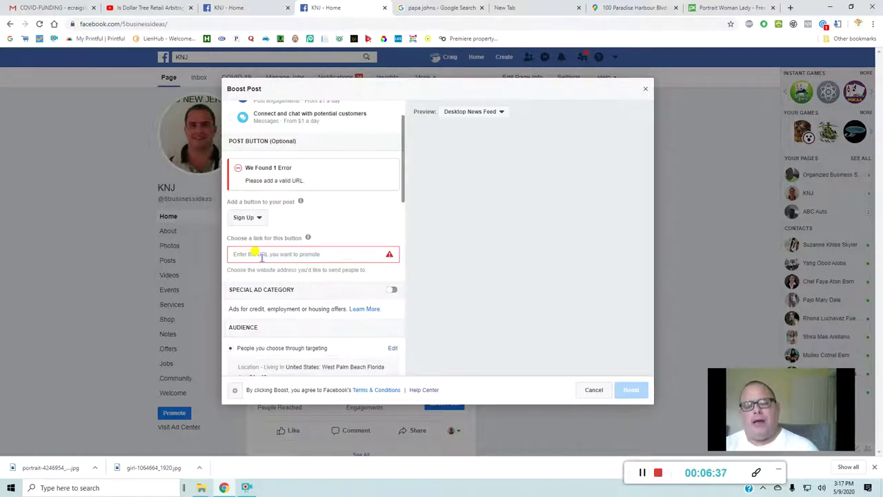
{"action": "scroll", "coordinate": [289, 203], "scroll_direction": "up", "scroll_amount": 2}
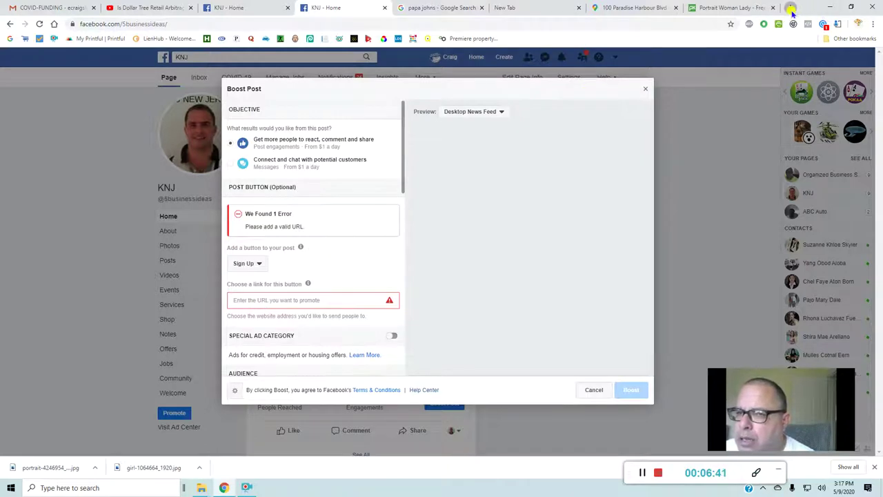
{"action": "left_click", "coordinate": [791, 8]}
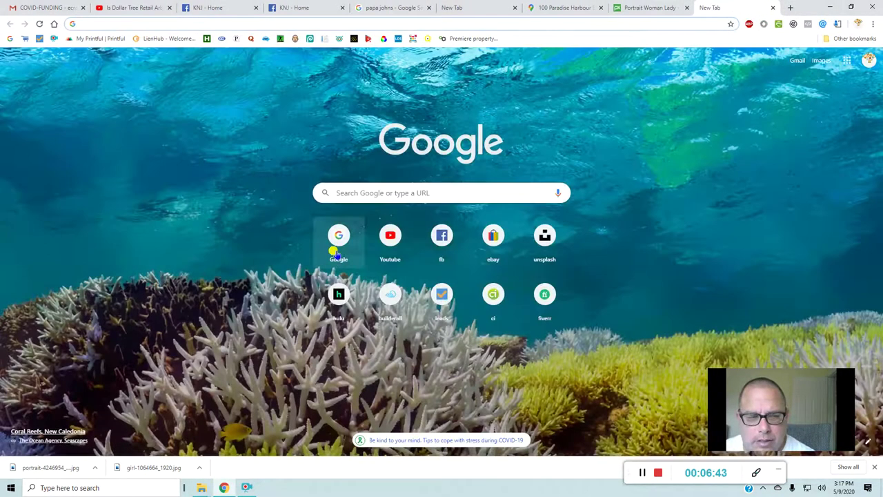
- Search Google for 'google sites' and open the Google Sites sign-in result
{"action": "left_click", "coordinate": [334, 252]}
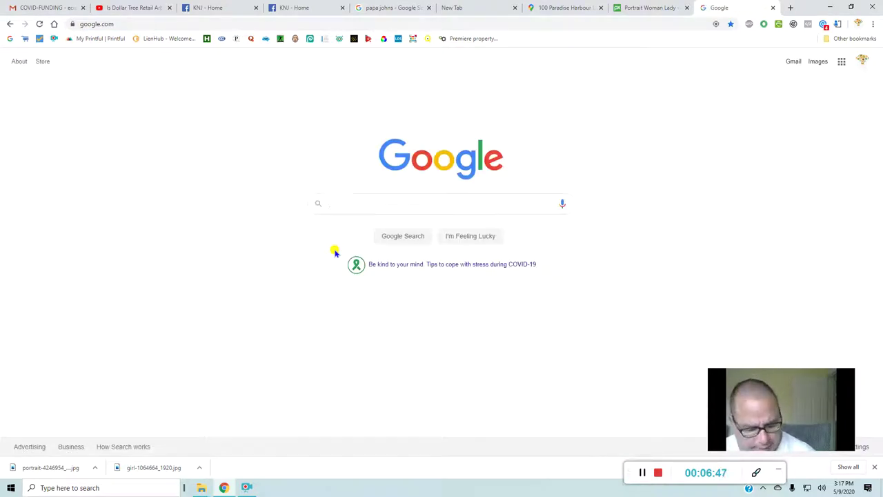
{"action": "type", "text": "goo"}
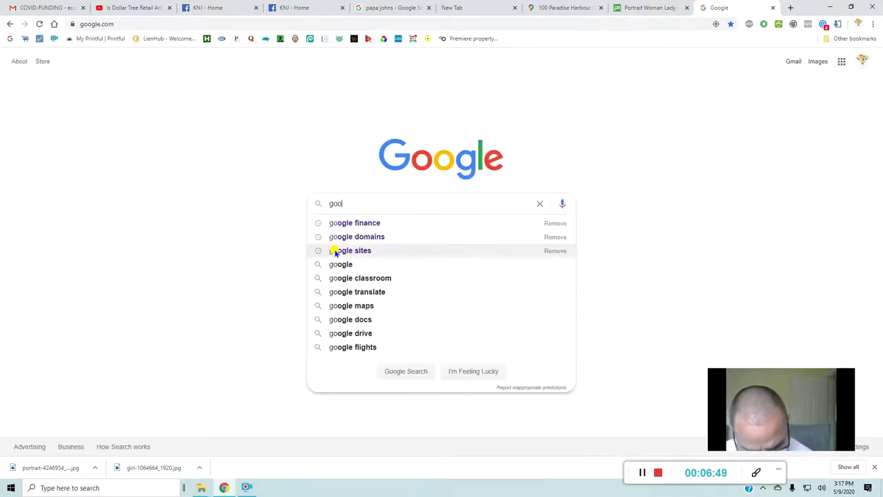
{"action": "type", "text": "gl"}
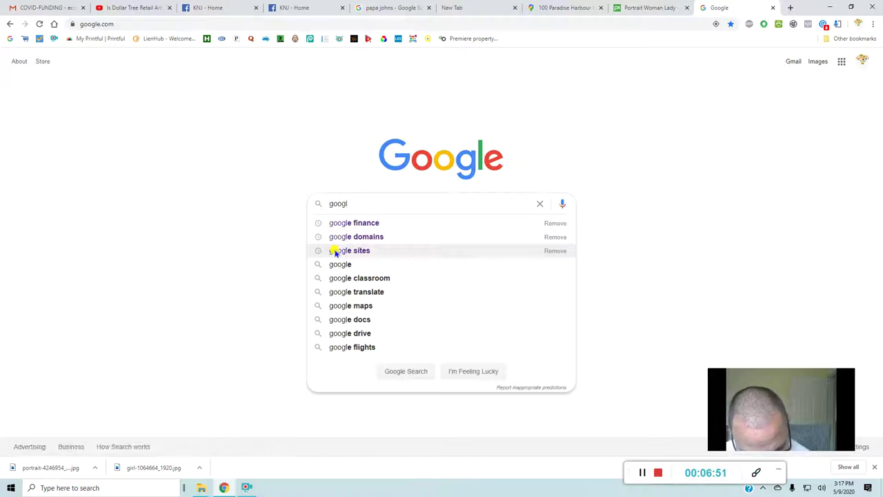
{"action": "type", "text": "e"}
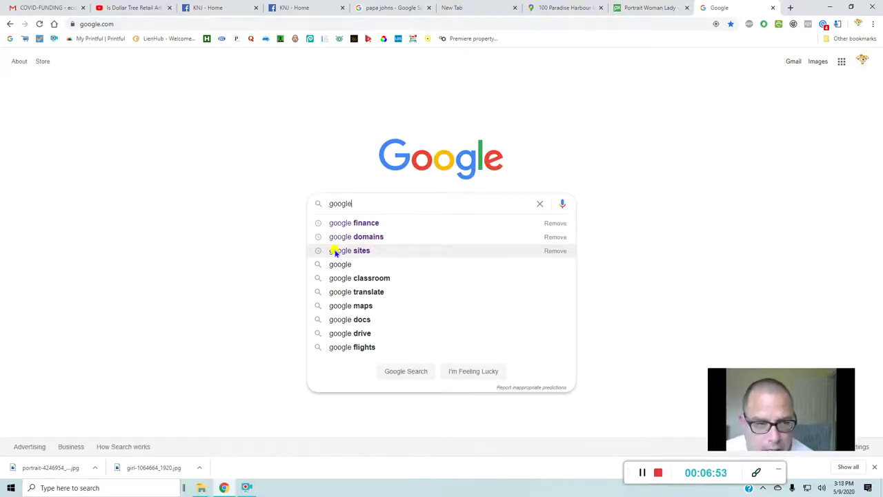
{"action": "left_click", "coordinate": [336, 251]}
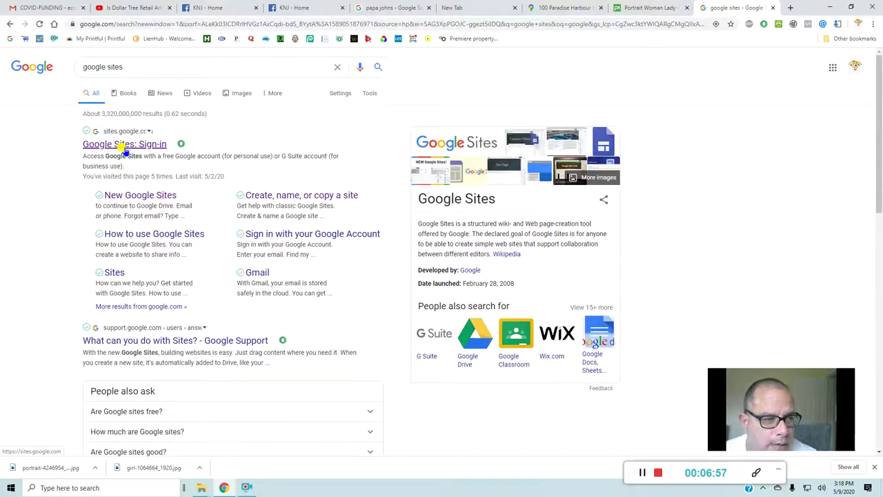
{"action": "left_click", "coordinate": [123, 145]}
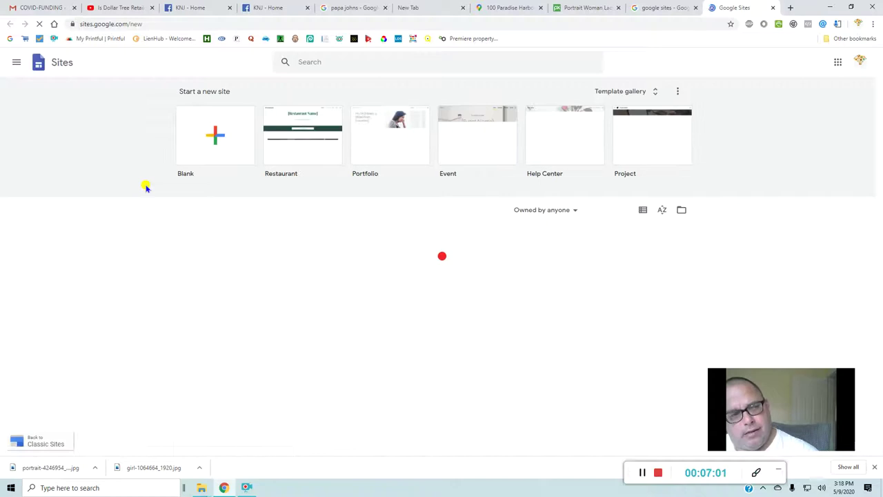
- Create a blank Google Site with a title-only header
{"action": "left_click", "coordinate": [218, 146]}
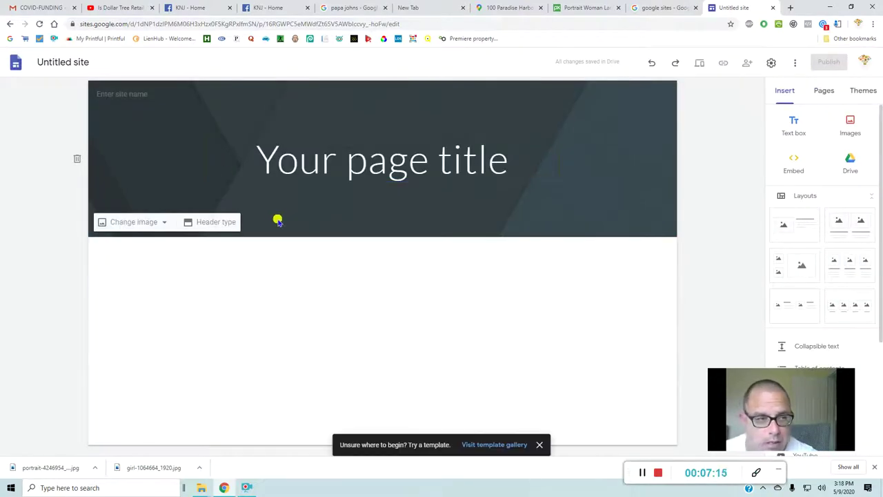
{"action": "left_click", "coordinate": [227, 231]}
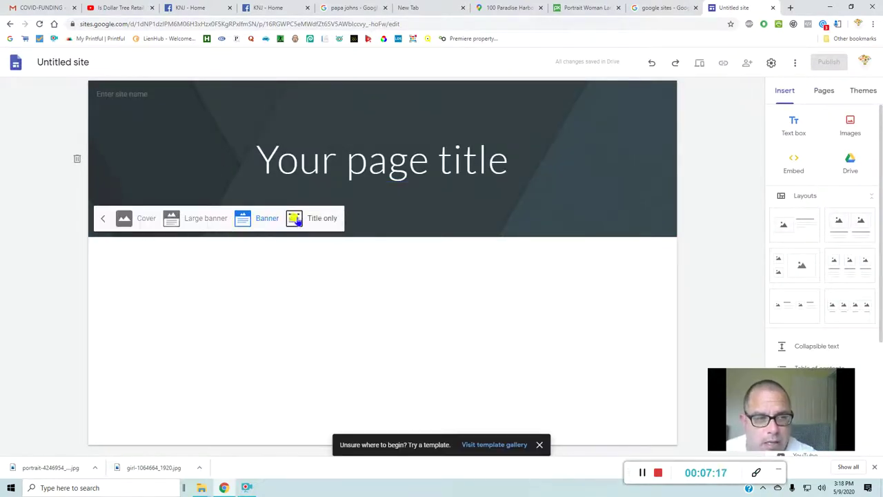
{"action": "left_click", "coordinate": [319, 222]}
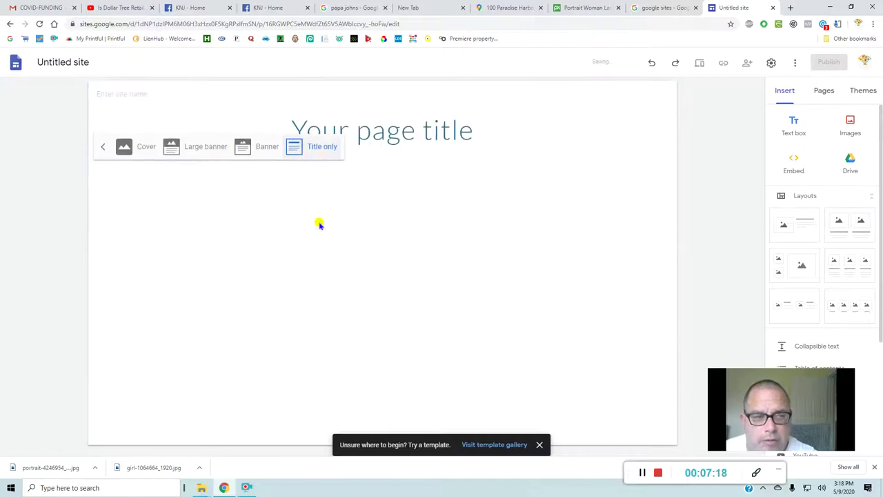
- Replace the placeholder page title with 'T Bar West Palm Beach'
{"action": "left_click", "coordinate": [481, 141]}
{"action": "left_click_drag", "start_coordinate": [483, 139], "coordinate": [319, 135]}
{"action": "left_click_drag", "start_coordinate": [301, 134], "coordinate": [295, 132]}
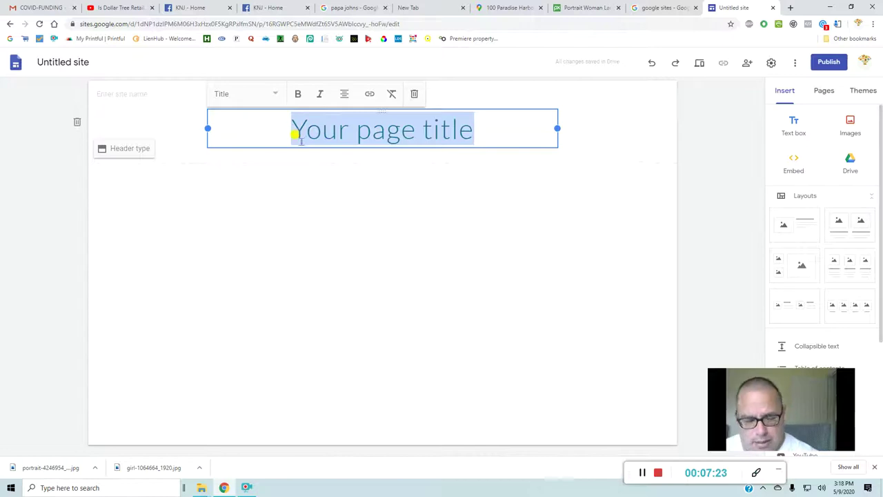
{"action": "key", "text": "BackSpace"}
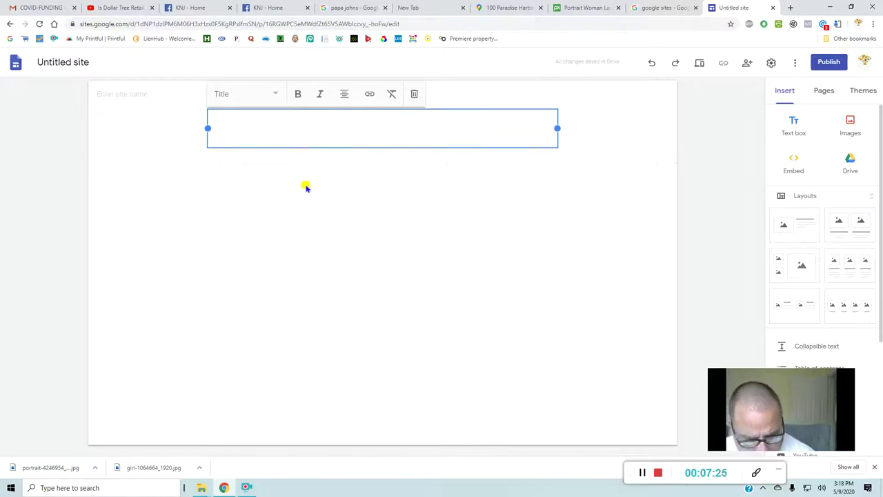
{"action": "type", "text": "T"}
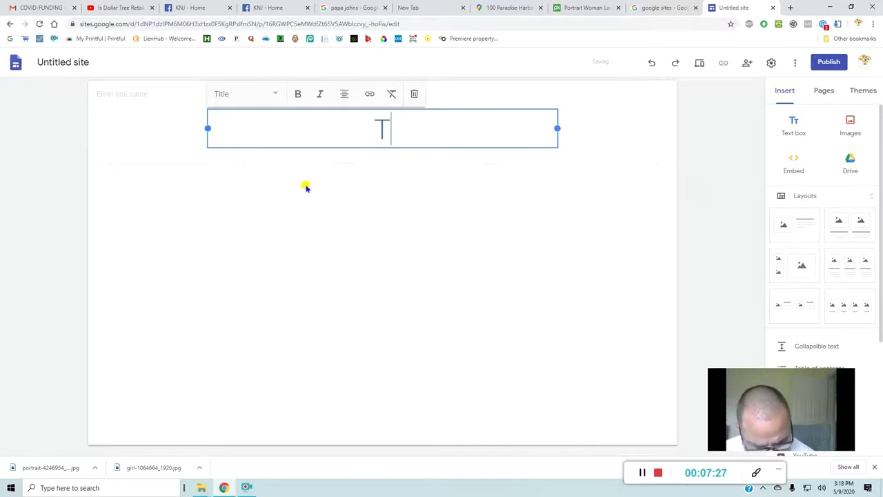
{"action": "type", "text": " Bar We"}
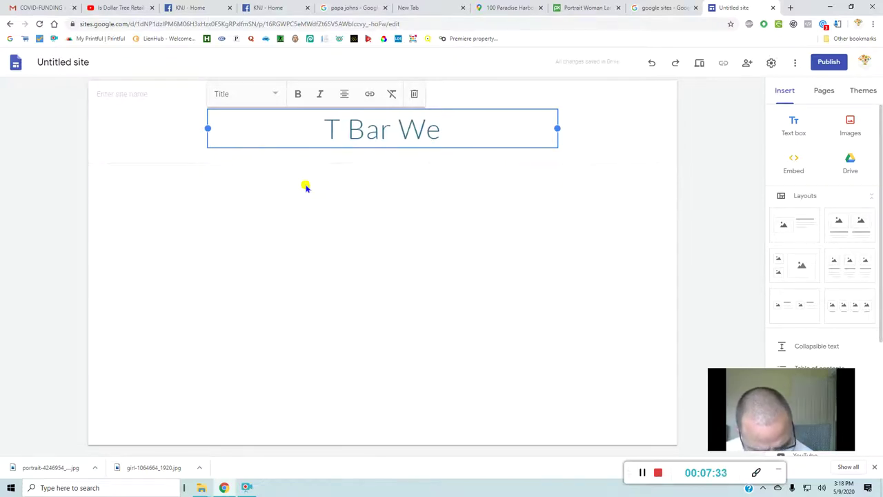
{"action": "type", "text": "st "}
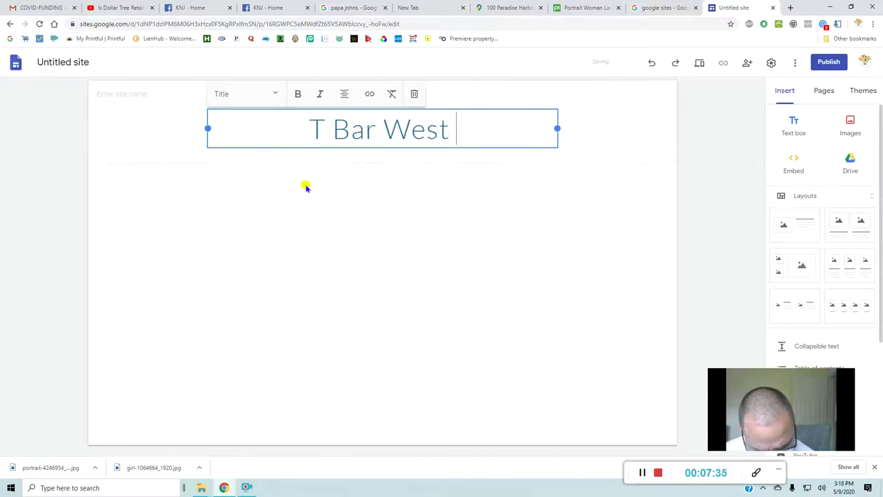
{"action": "type", "text": "Pa"}
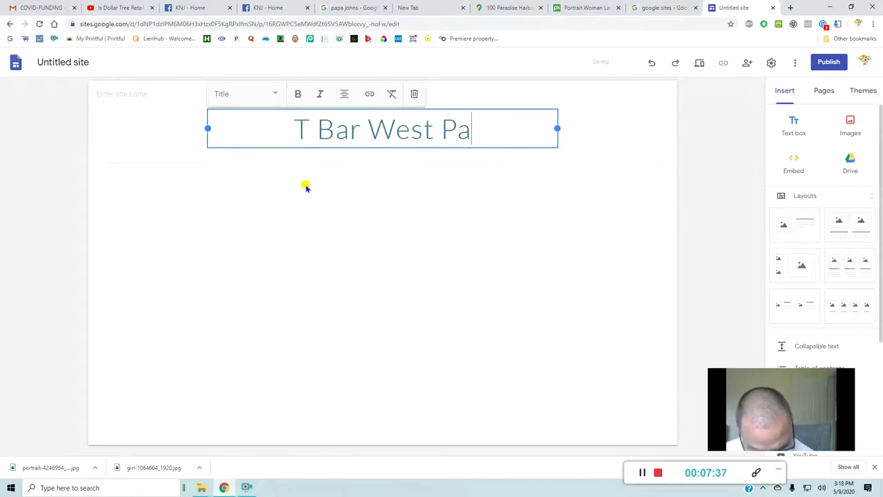
{"action": "type", "text": "lm "}
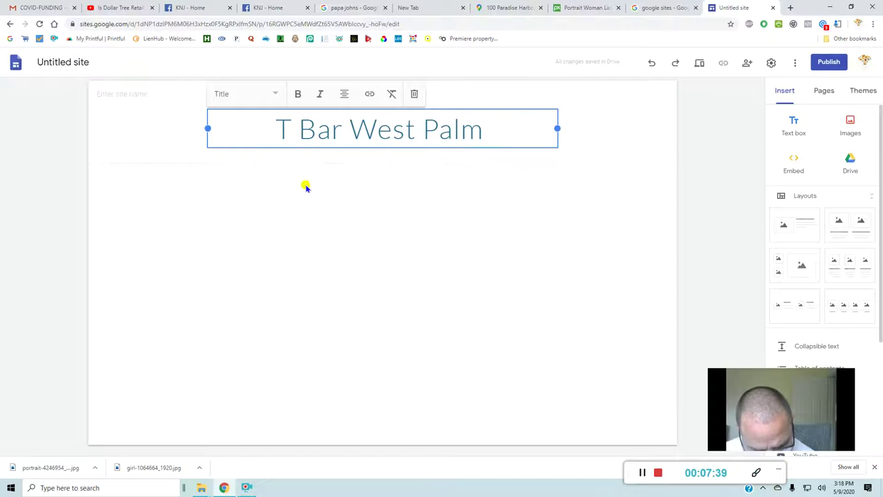
{"action": "type", "text": "Be"}
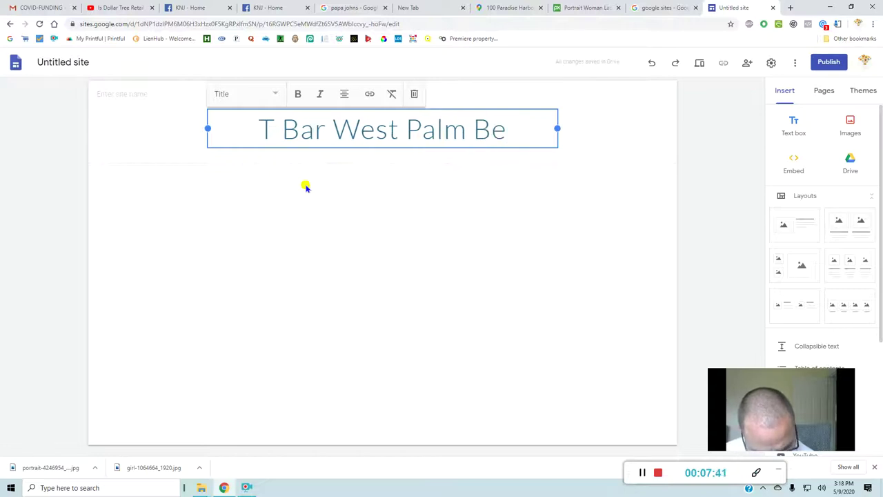
{"action": "type", "text": "c"}
{"action": "key", "text": "BackSpace"}
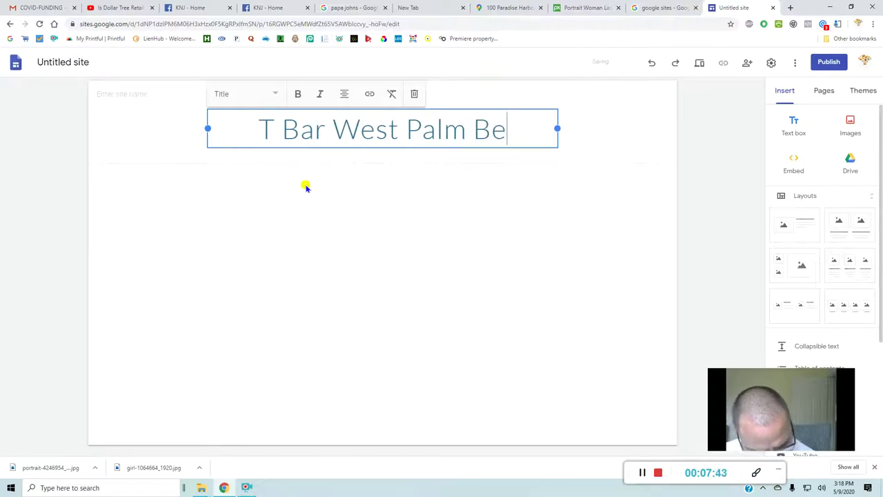
{"action": "type", "text": "ach"}
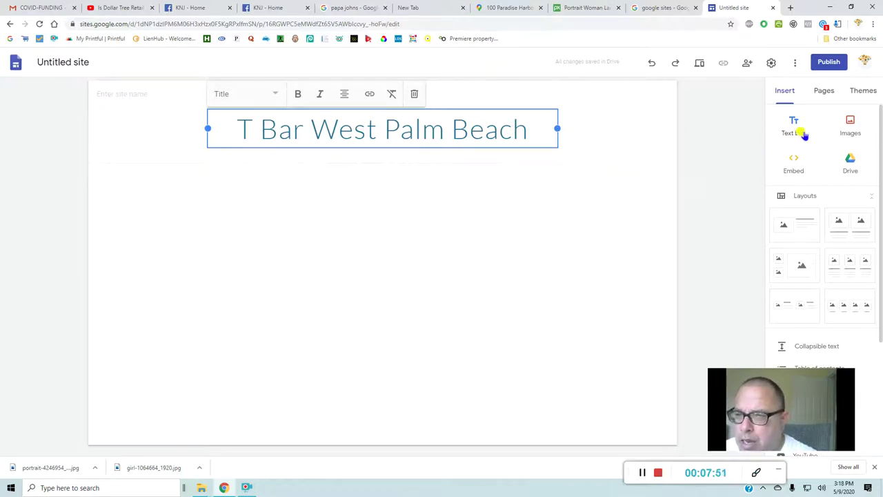
{"action": "left_click", "coordinate": [853, 128]}
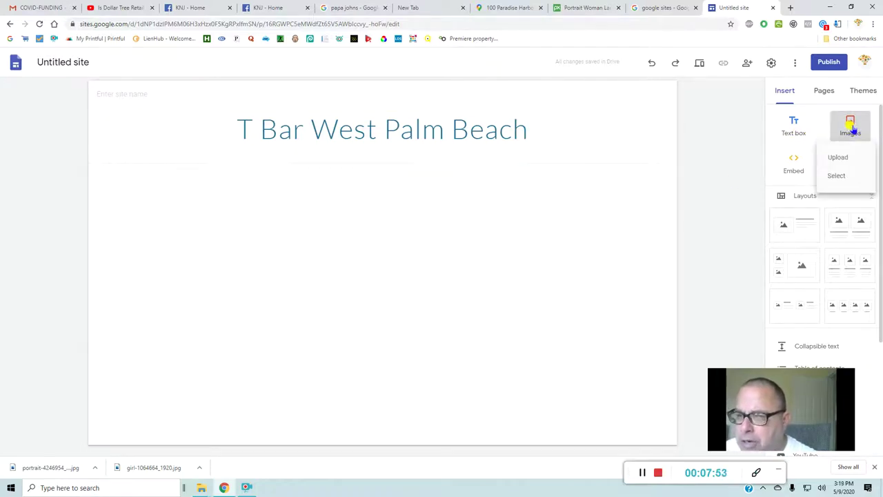
{"action": "left_click", "coordinate": [835, 176]}
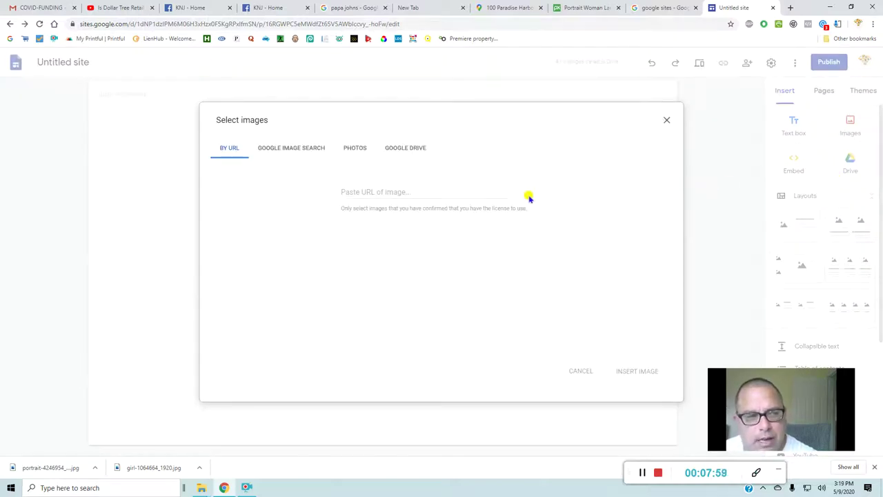
{"action": "left_click", "coordinate": [355, 148]}
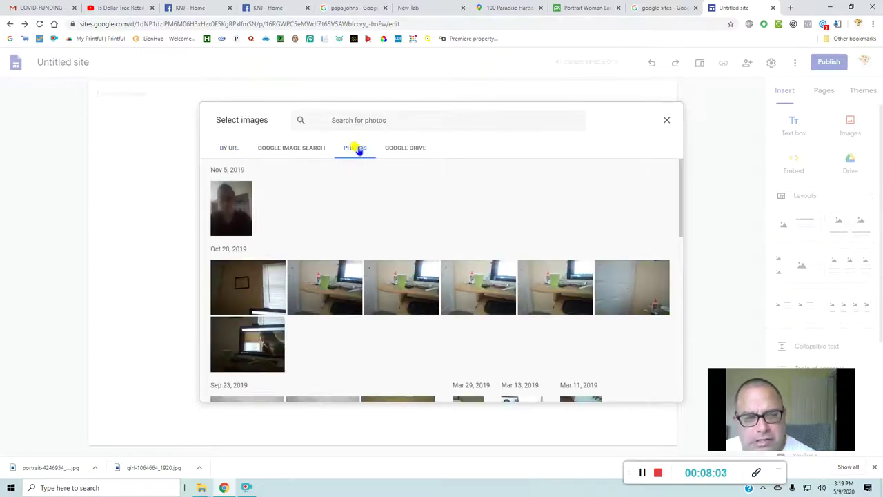
{"action": "left_click", "coordinate": [394, 149]}
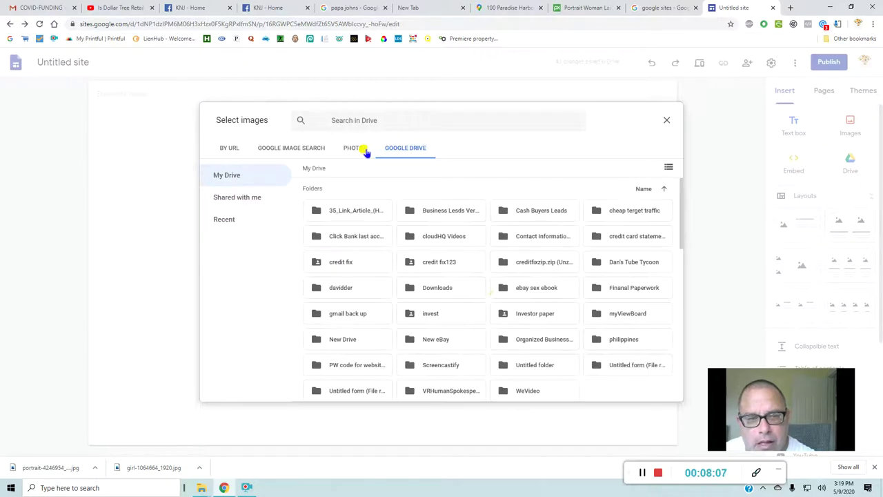
{"action": "left_click", "coordinate": [363, 152]}
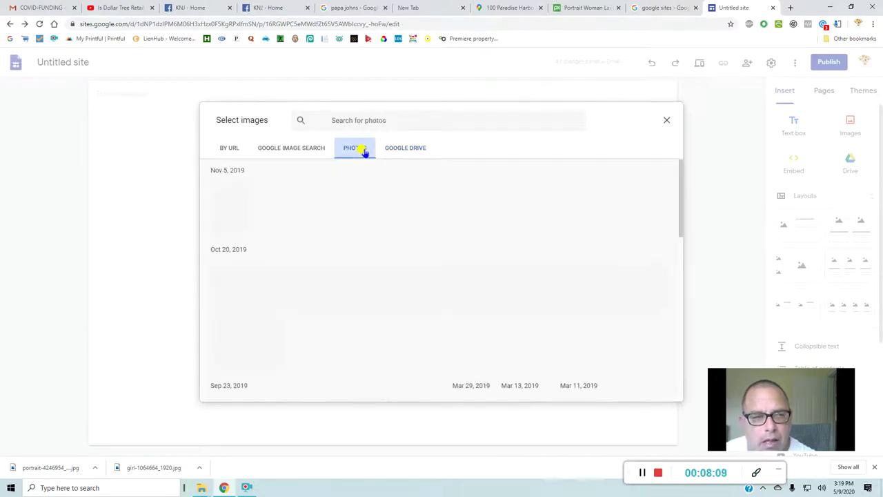
{"action": "left_click", "coordinate": [315, 152]}
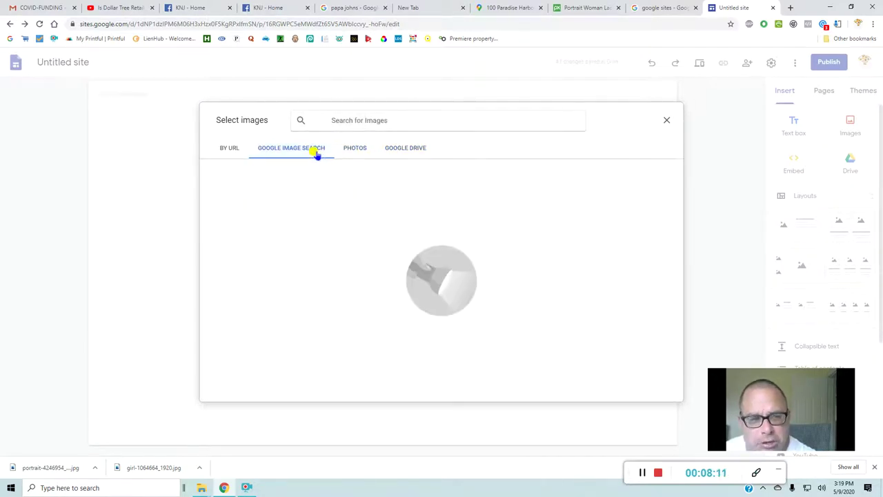
{"action": "left_click", "coordinate": [238, 149]}
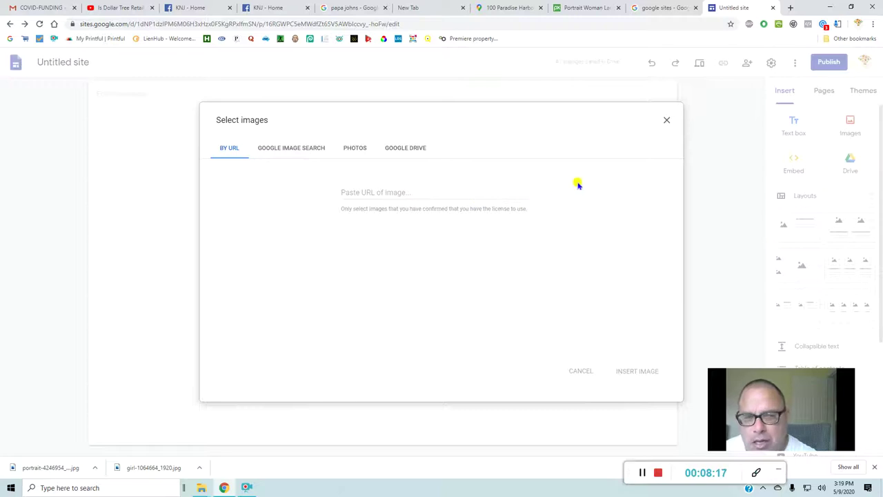
- Upload portrait-4246954_1920 from the Desktop and insert it below the page title
{"action": "left_click", "coordinate": [667, 123]}
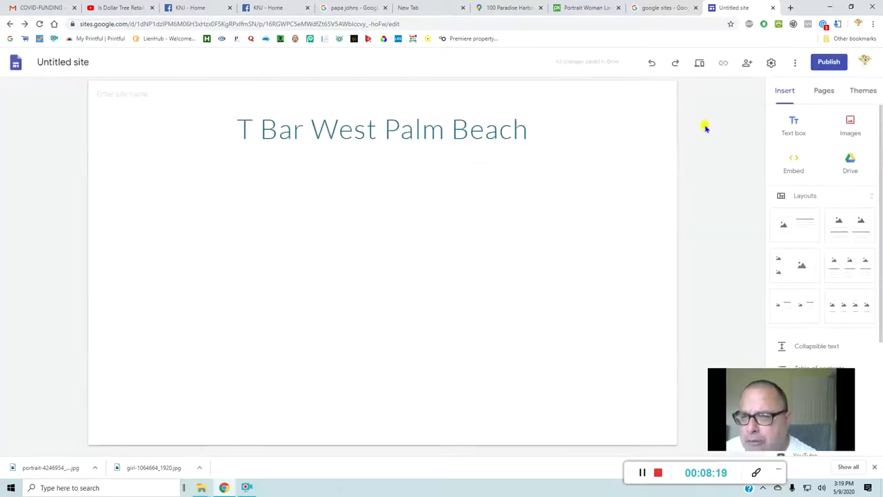
{"action": "left_click", "coordinate": [851, 129]}
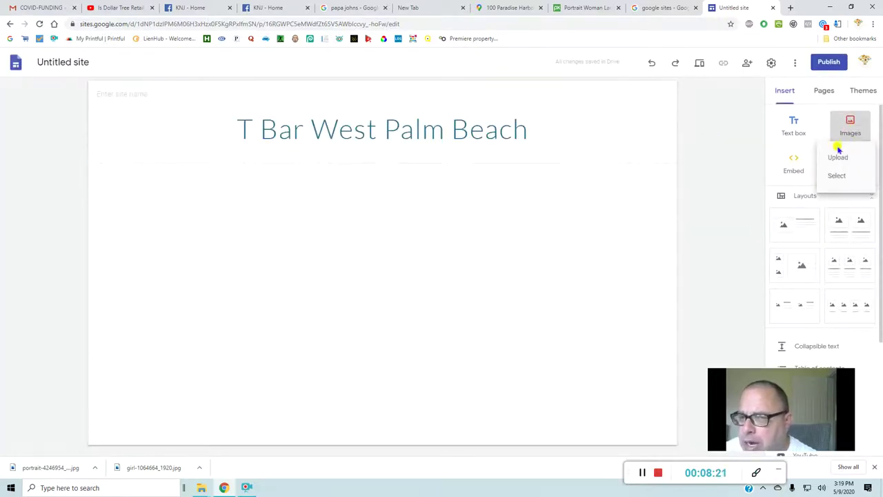
{"action": "left_click", "coordinate": [838, 158]}
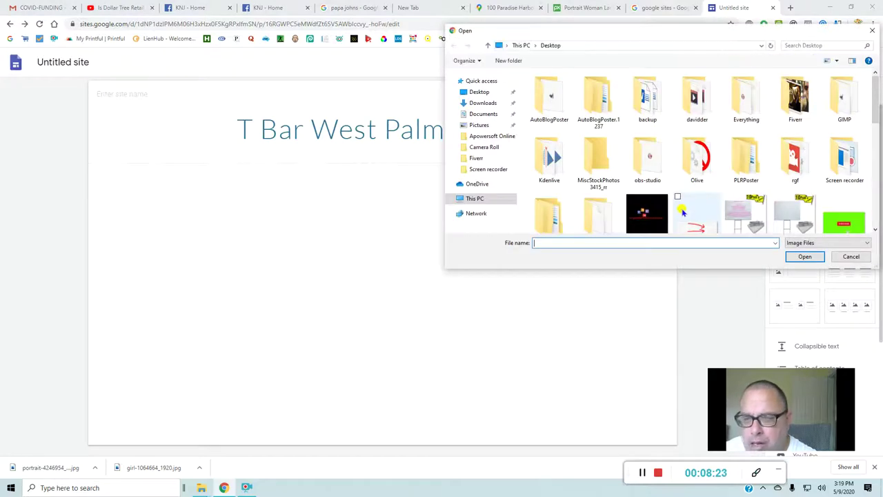
{"action": "scroll", "coordinate": [725, 199], "scroll_direction": "down", "scroll_amount": 5}
{"action": "scroll", "coordinate": [726, 198], "scroll_direction": "down", "scroll_amount": 1}
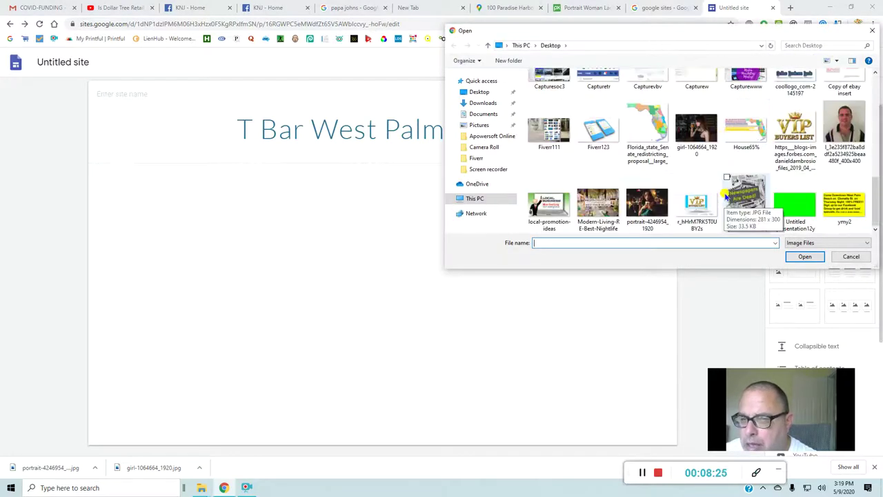
{"action": "scroll", "coordinate": [726, 198], "scroll_direction": "up", "scroll_amount": 6}
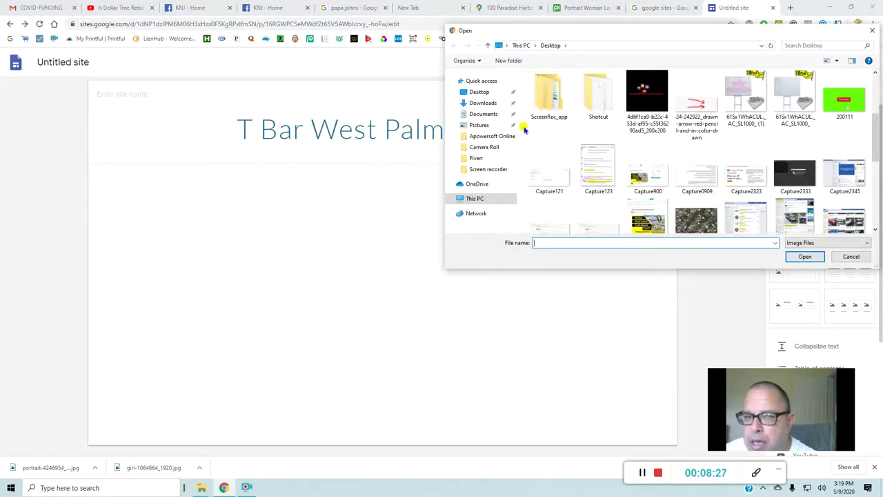
{"action": "left_click", "coordinate": [481, 92]}
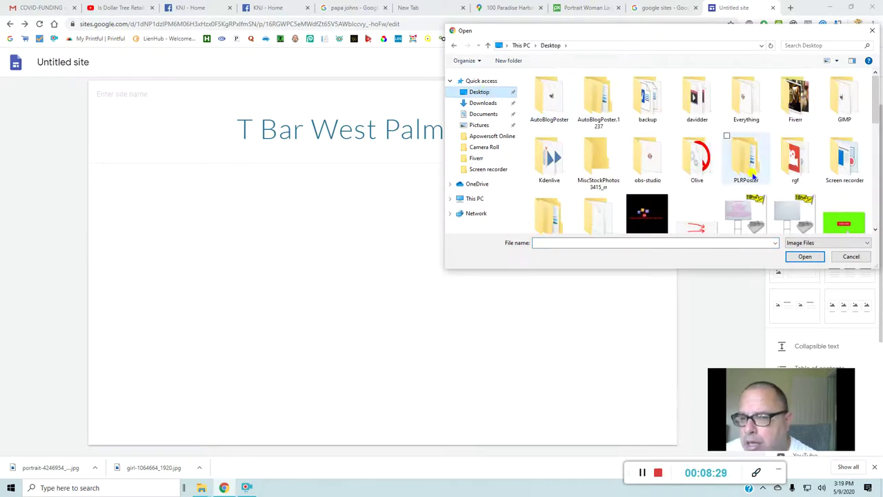
{"action": "scroll", "coordinate": [749, 173], "scroll_direction": "down", "scroll_amount": 5}
{"action": "scroll", "coordinate": [759, 178], "scroll_direction": "down", "scroll_amount": 2}
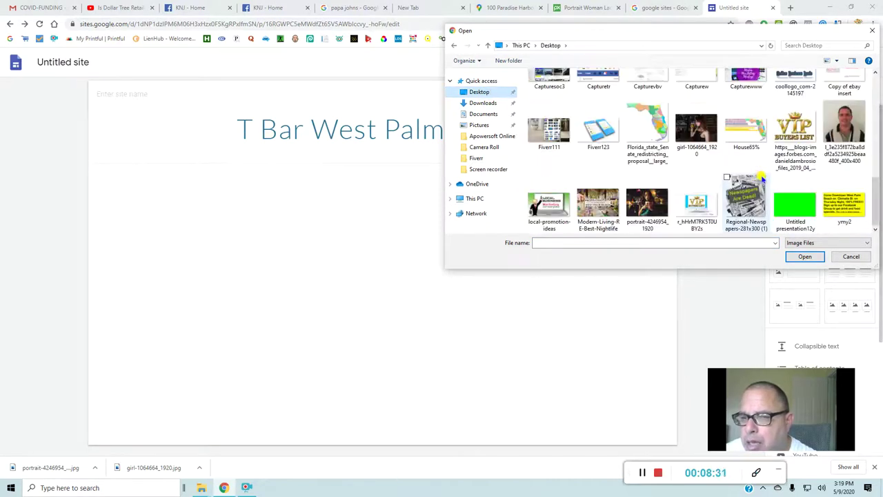
{"action": "left_click", "coordinate": [648, 214]}
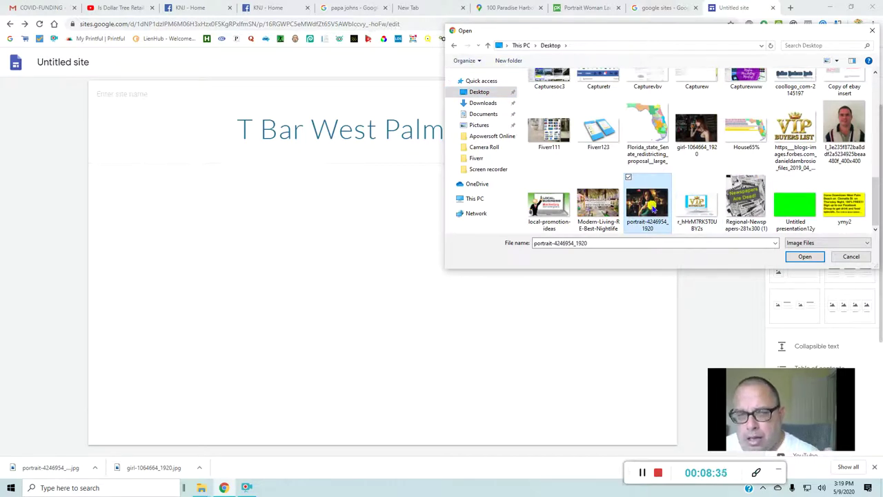
{"action": "left_click", "coordinate": [805, 257]}
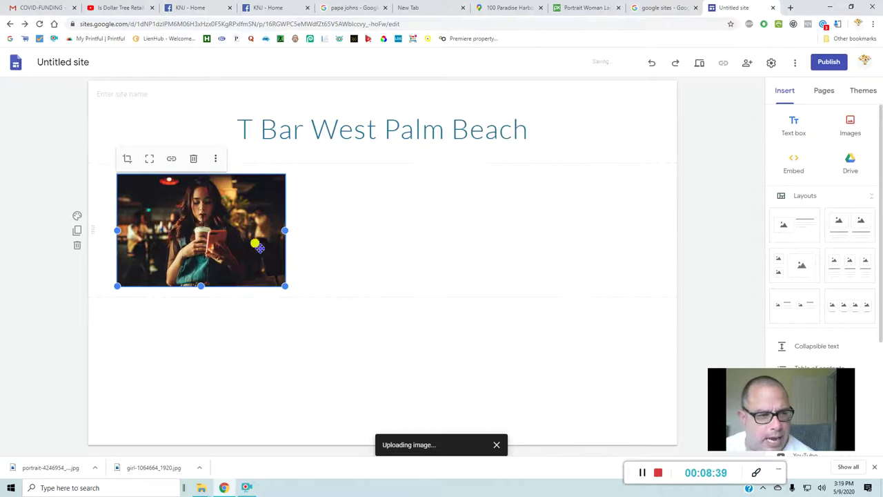
- Stretch the coffee-bar photo wider to the right and add a text box beneath it
{"action": "left_click_drag", "start_coordinate": [286, 232], "coordinate": [419, 242]}
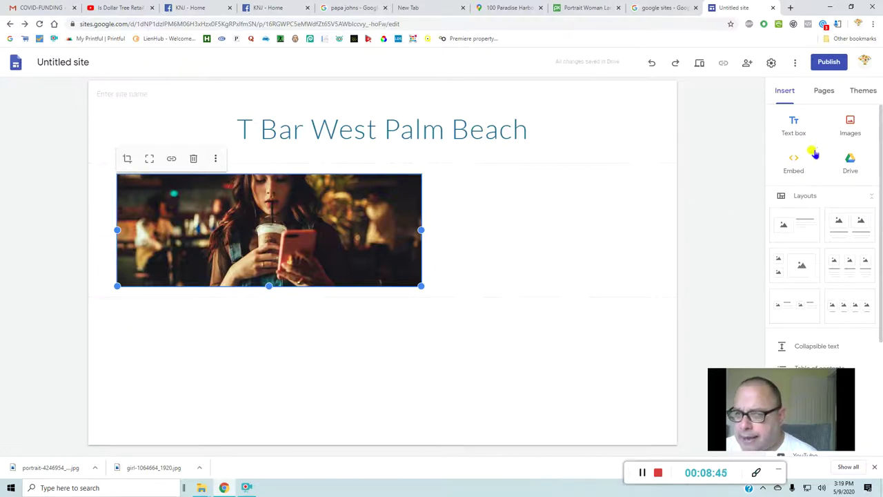
{"action": "left_click", "coordinate": [795, 125]}
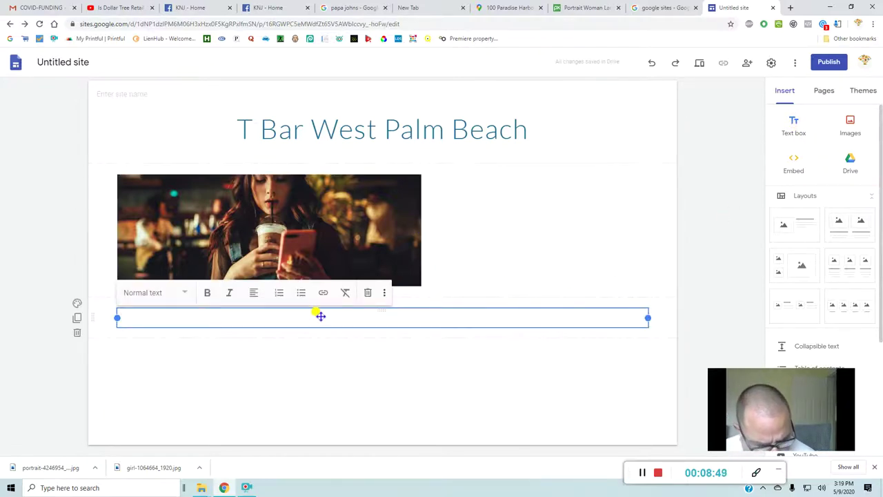
- Type '@-4-1 Drinks on Wedsay', correct it to Wednesday, and append '9 to 12am'
{"action": "type", "text": "@"}
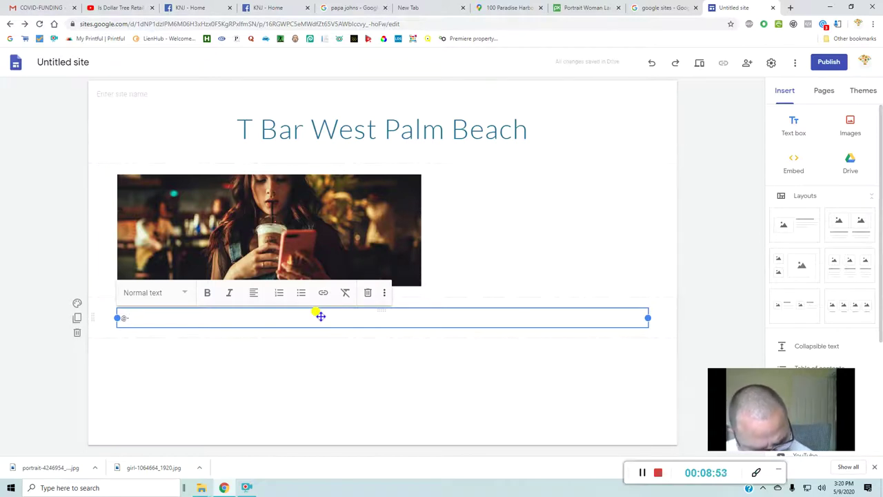
{"action": "type", "text": "-4-"}
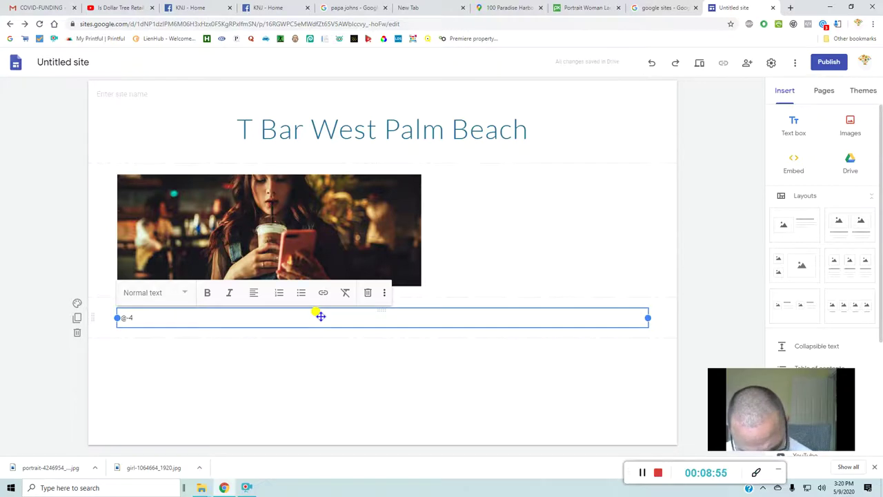
{"action": "type", "text": "1"}
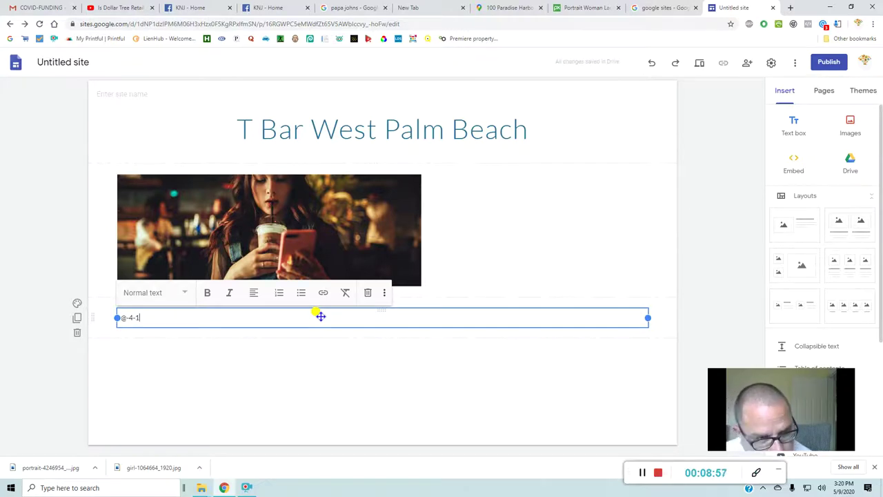
{"action": "type", "text": " Dri"}
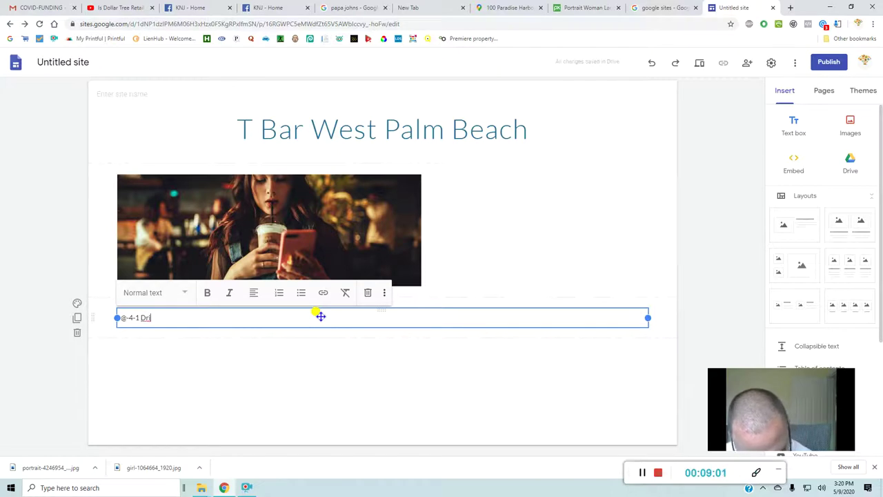
{"action": "type", "text": "nks "}
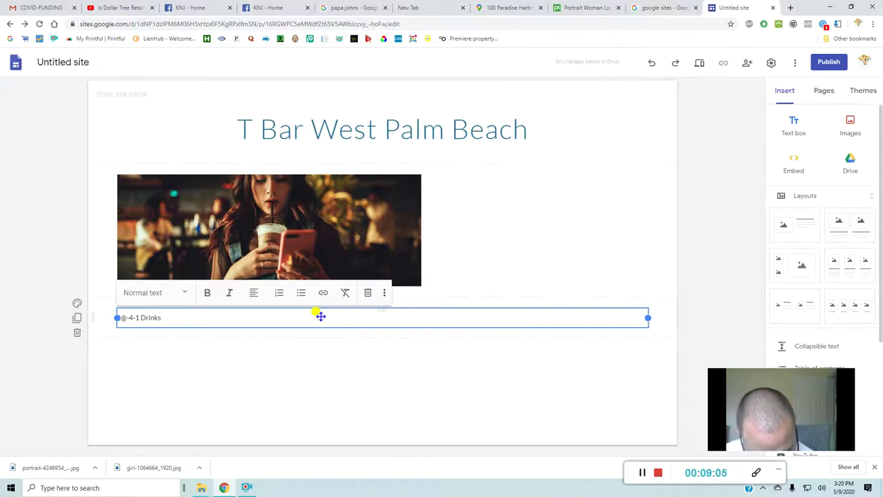
{"action": "type", "text": "on"}
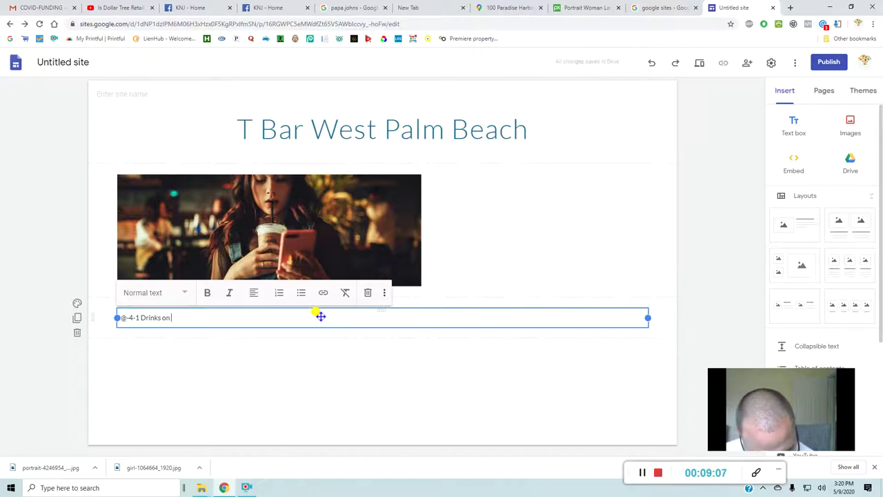
{"action": "type", "text": " We"}
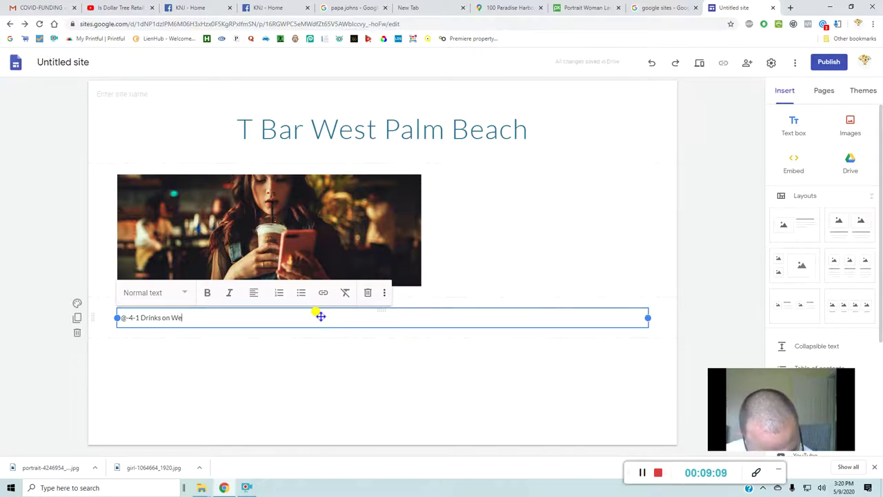
{"action": "type", "text": "ds"}
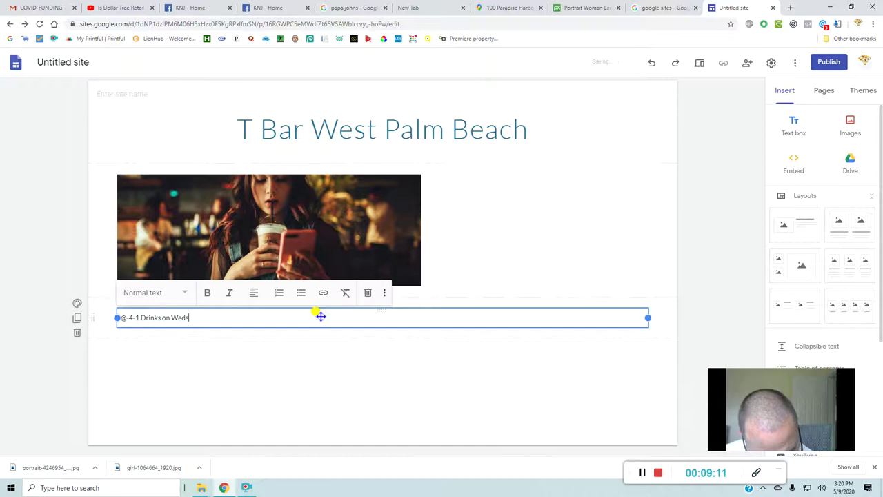
{"action": "type", "text": "ay"}
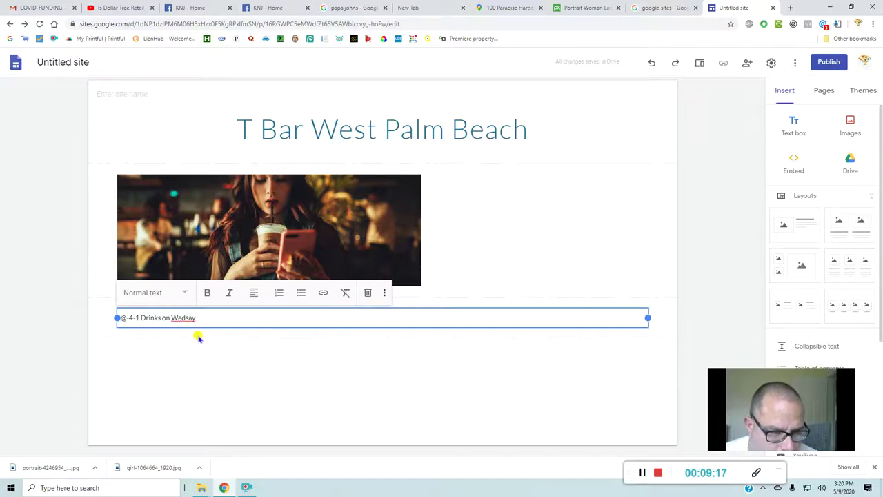
{"action": "right_click", "coordinate": [185, 319]}
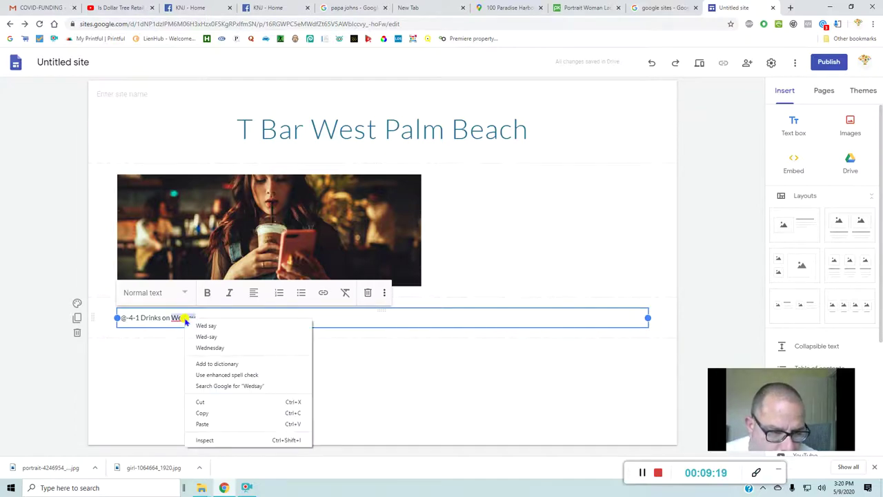
{"action": "left_click", "coordinate": [200, 348]}
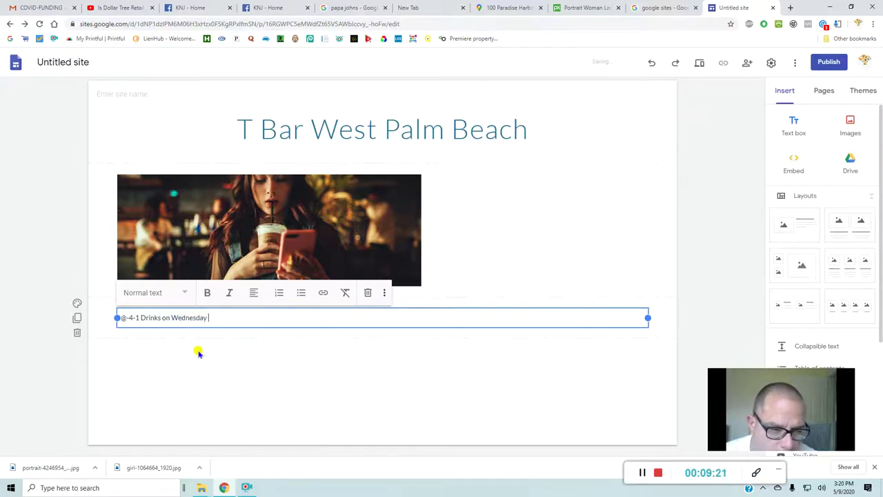
{"action": "type", "text": "9 to 12"}
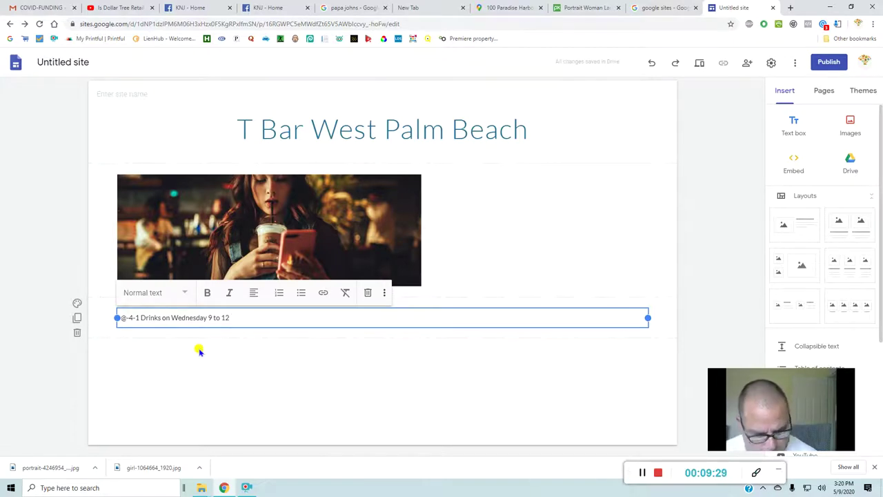
{"action": "type", "text": "am"}
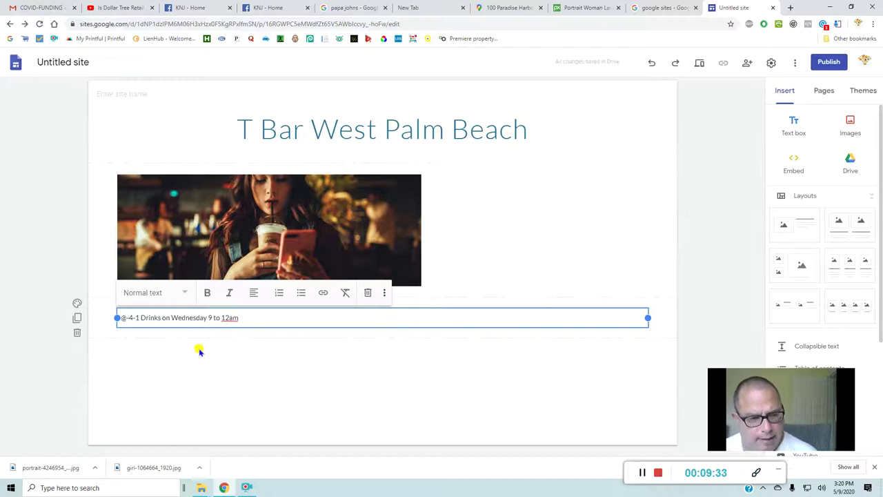
- Style the drinks line as Title and fix its start to read '2-4-1 Drinks on Wednesday 9 to 12am'
{"action": "left_click", "coordinate": [193, 292]}
{"action": "left_click", "coordinate": [166, 323]}
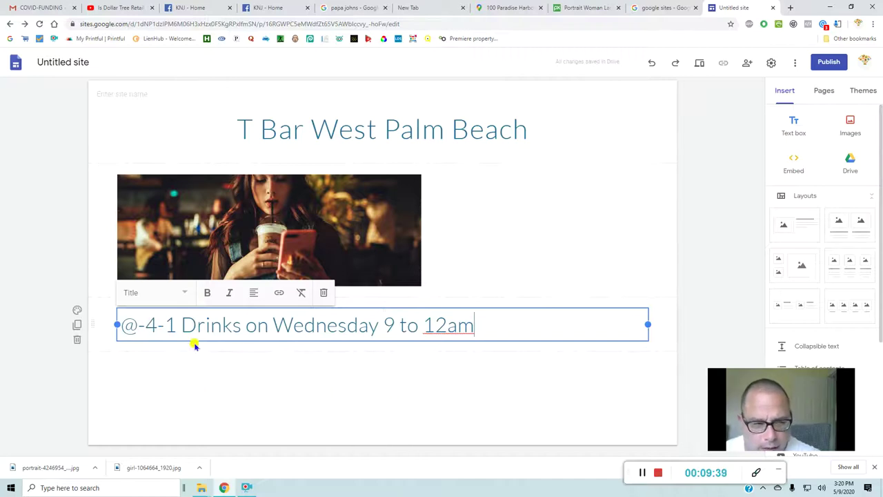
{"action": "left_click", "coordinate": [144, 328]}
{"action": "key", "text": "BackSpace"}
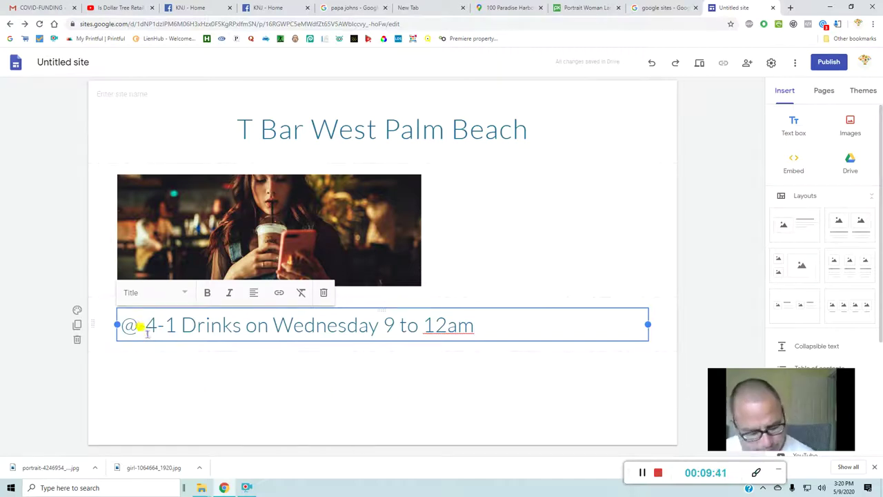
{"action": "key", "text": "BackSpace"}
{"action": "type", "text": "-"}
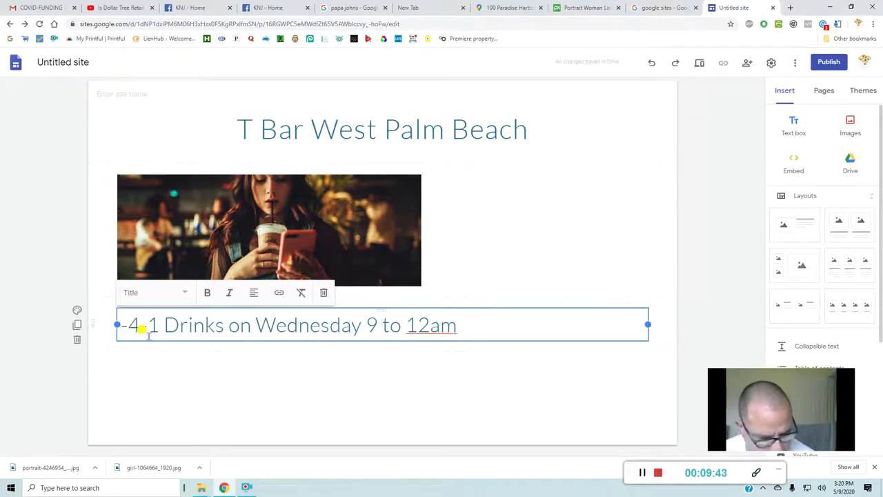
{"action": "type", "text": "2"}
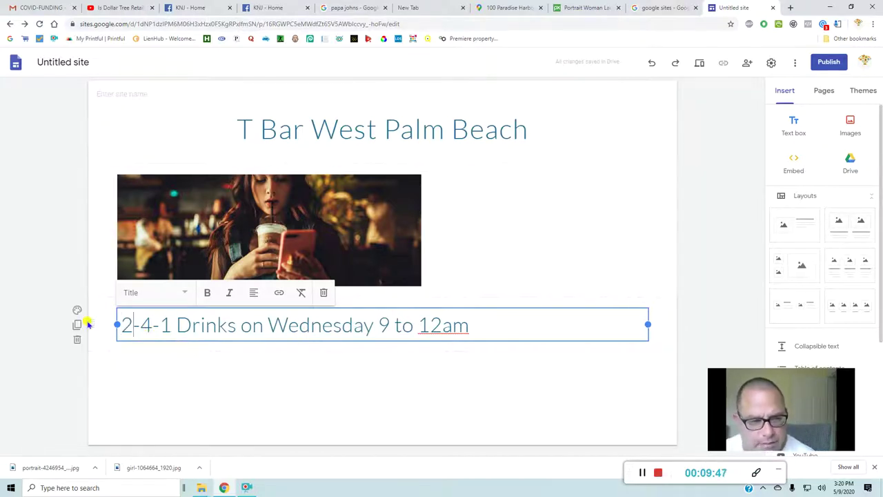
{"action": "left_click_drag", "start_coordinate": [121, 319], "coordinate": [222, 321]}
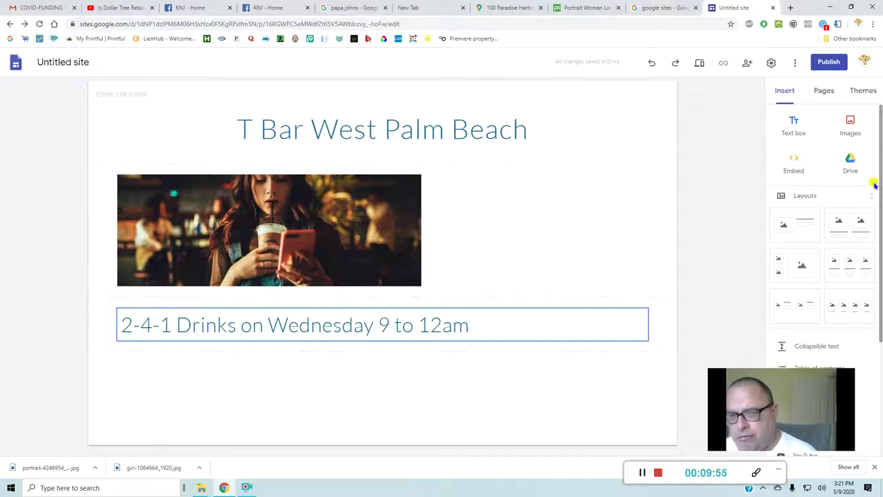
- Add a new text box and type the bar's street address, fixing the street name's spelling
{"action": "left_click", "coordinate": [795, 132]}
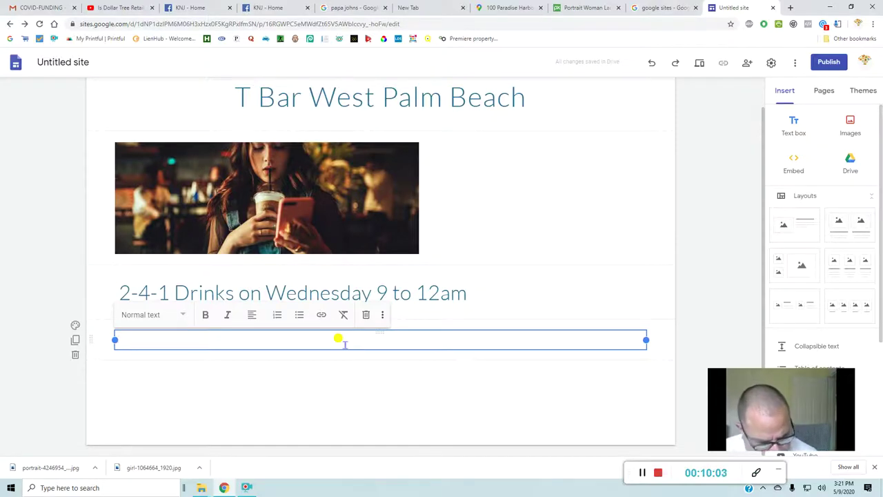
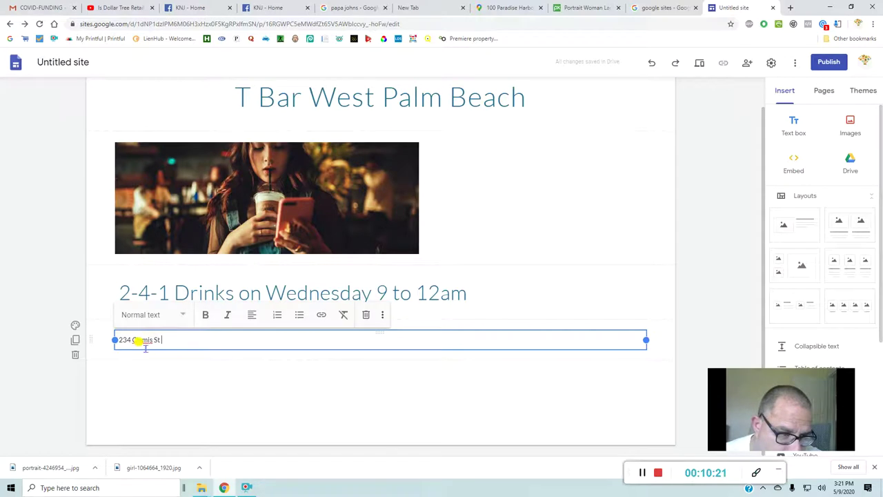
{"action": "right_click", "coordinate": [140, 342]}
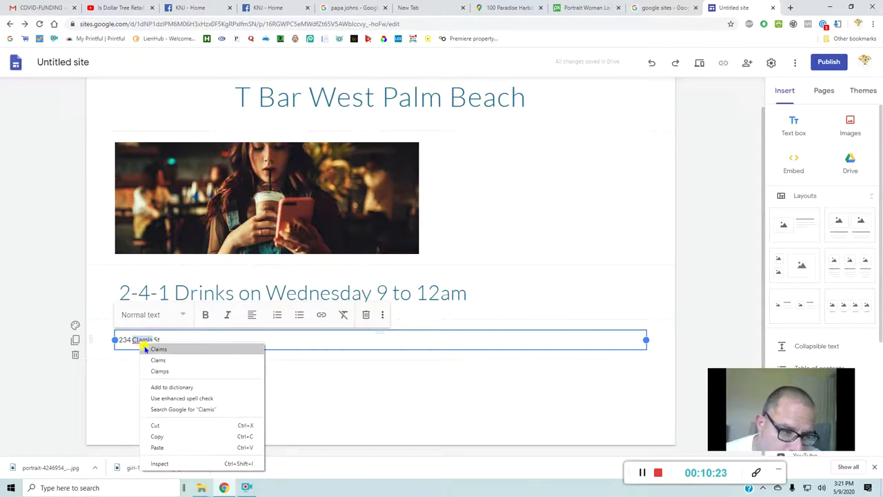
{"action": "left_click", "coordinate": [146, 349]}
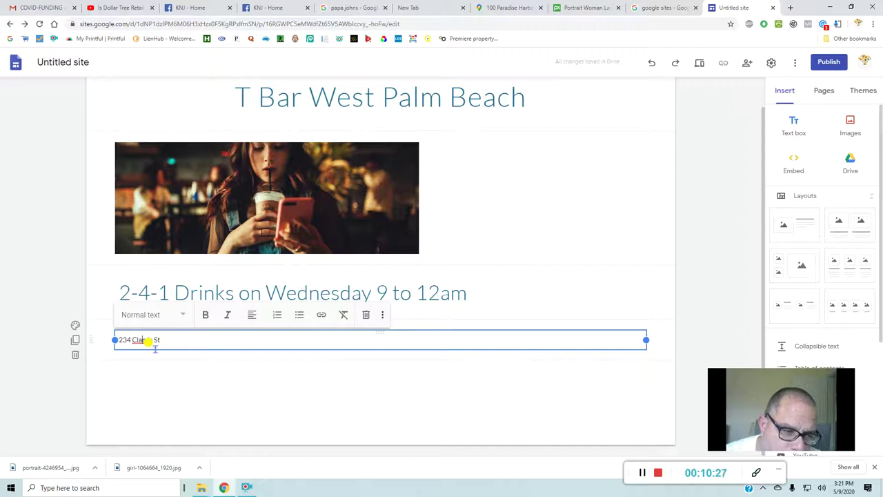
{"action": "type", "text": "at"}
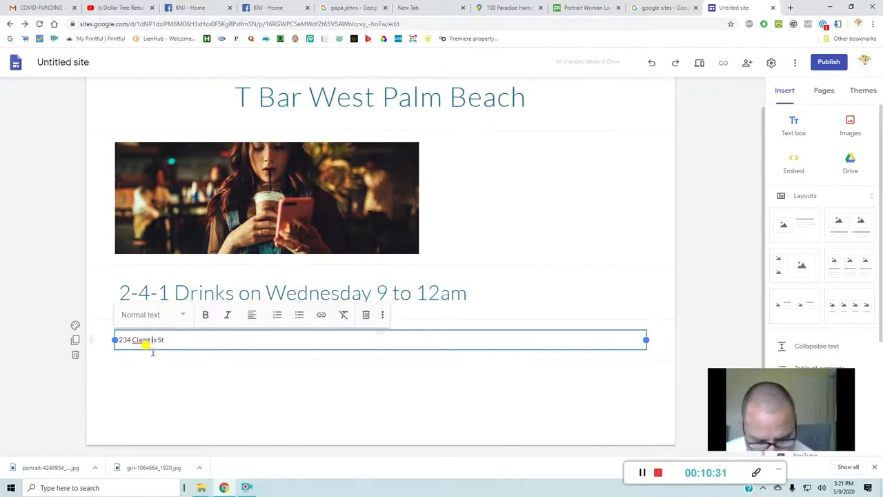
{"action": "key", "text": "BackSpace"}
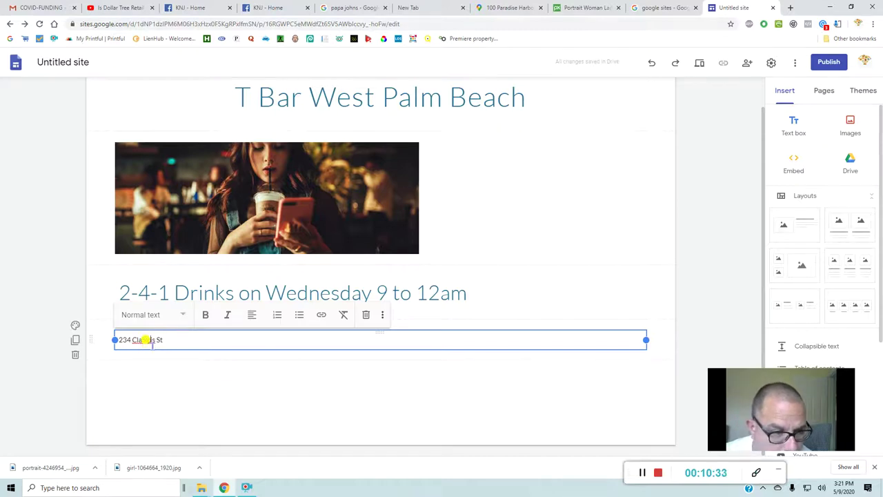
{"action": "right_click", "coordinate": [147, 339]}
{"action": "left_click", "coordinate": [153, 345]}
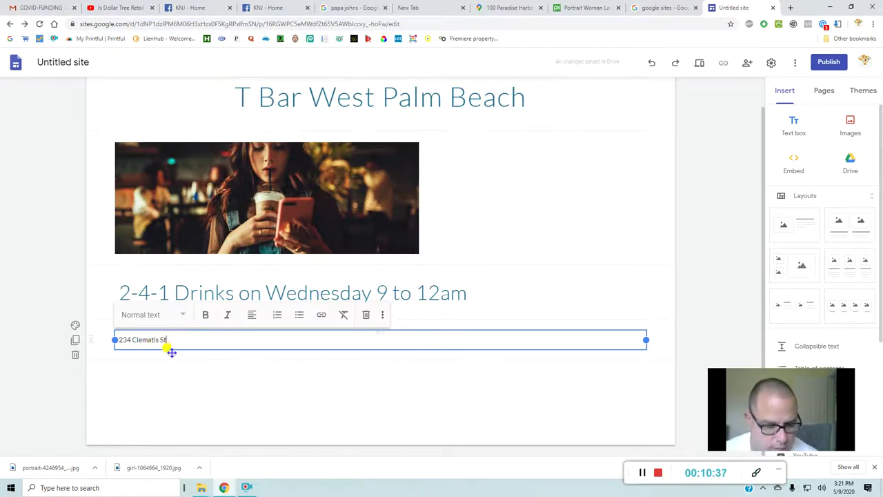
- Complete the line with West Palm Beach and the bar's phone number, styled as Title
{"action": "type", "text": "West P"}
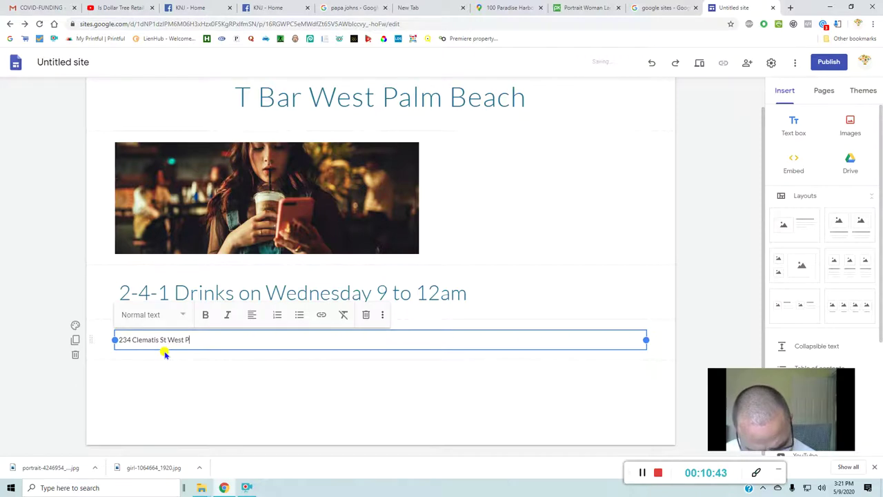
{"action": "type", "text": "am"}
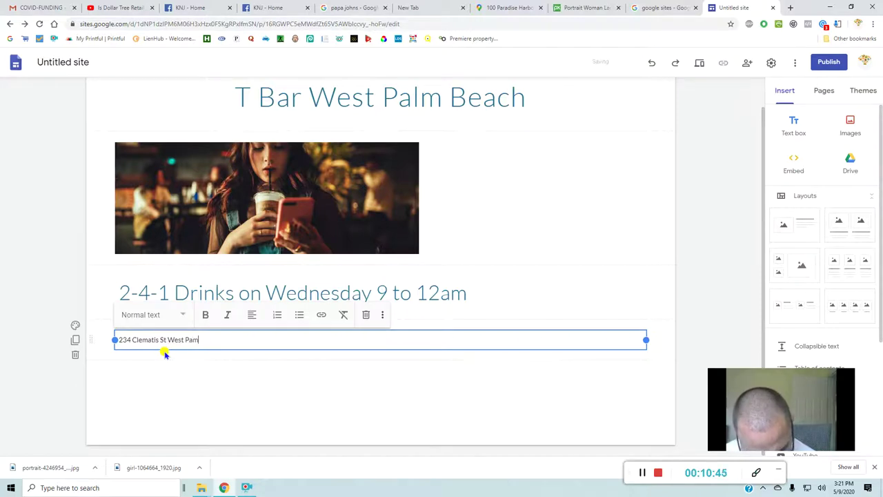
{"action": "key", "text": "BackSpace"}
{"action": "type", "text": "lm "}
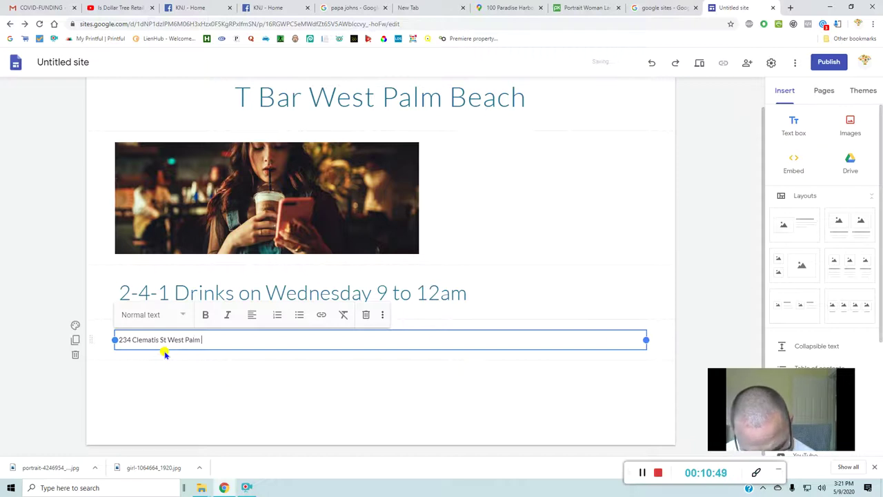
{"action": "type", "text": "Be"}
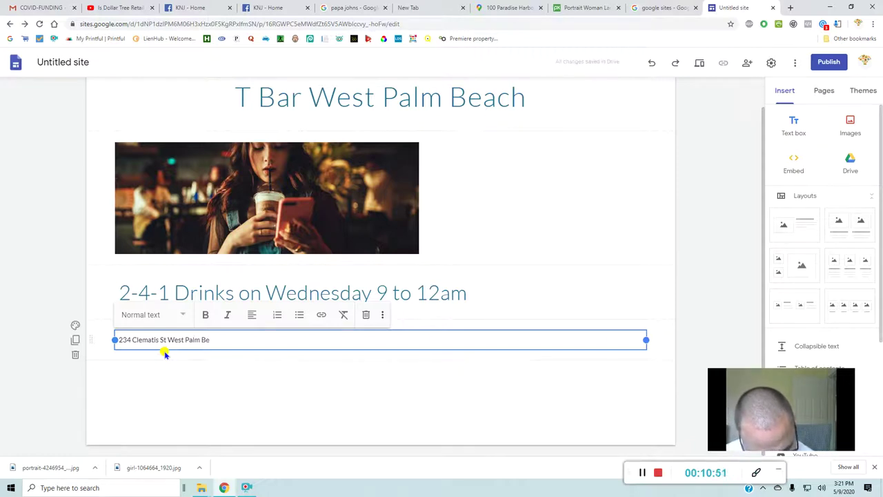
{"action": "type", "text": "ach"}
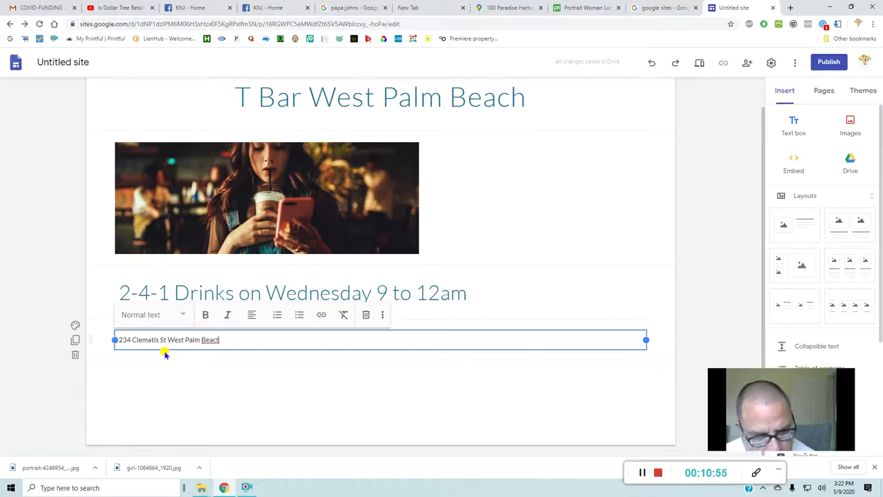
{"action": "key", "text": "BackSpace"}
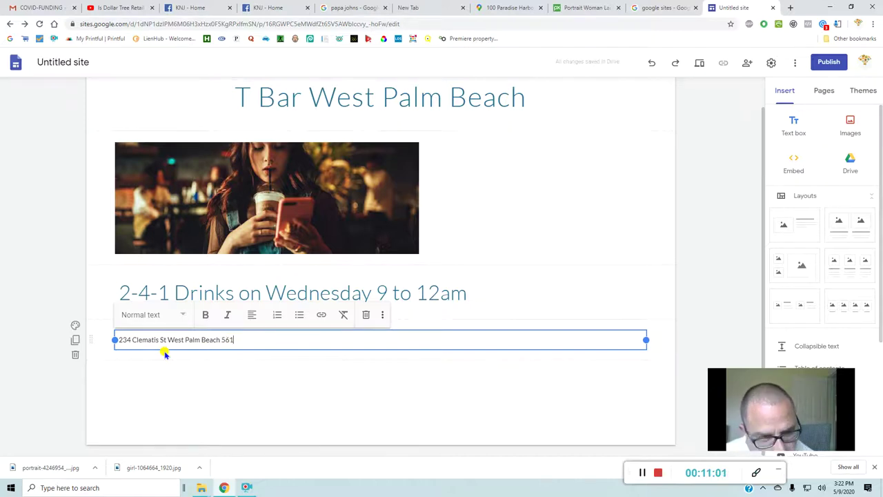
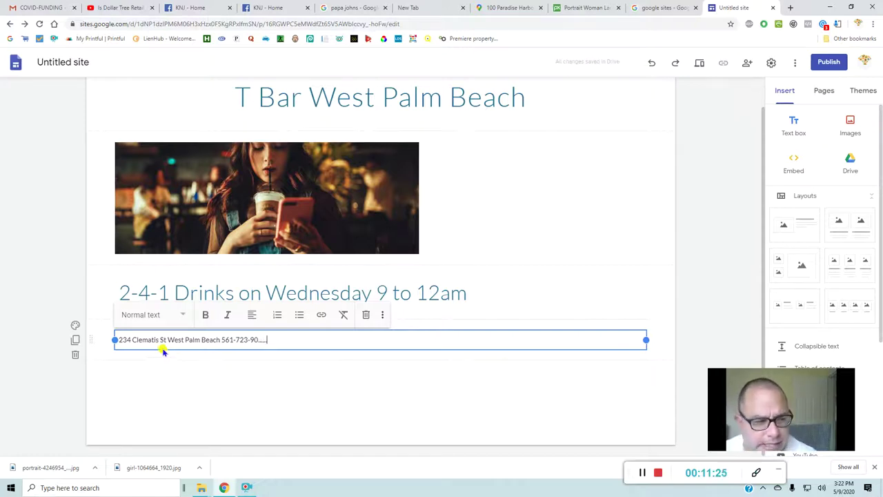
{"action": "left_click", "coordinate": [163, 318]}
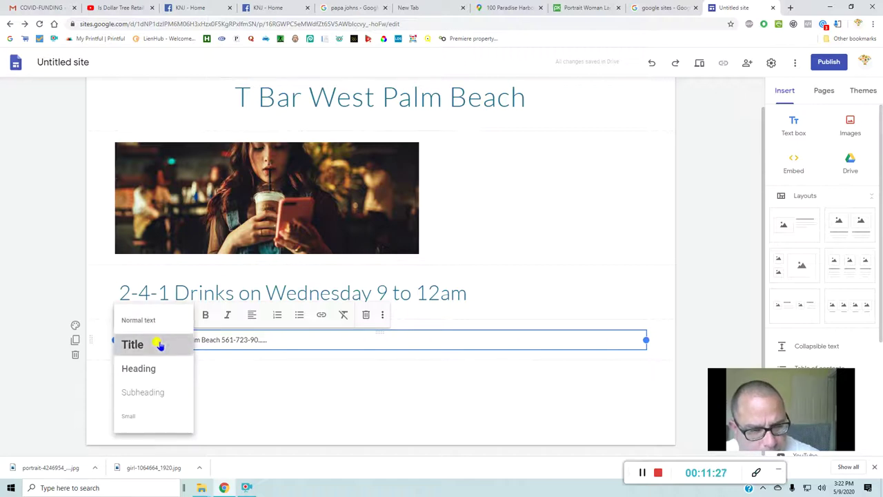
{"action": "left_click", "coordinate": [159, 345]}
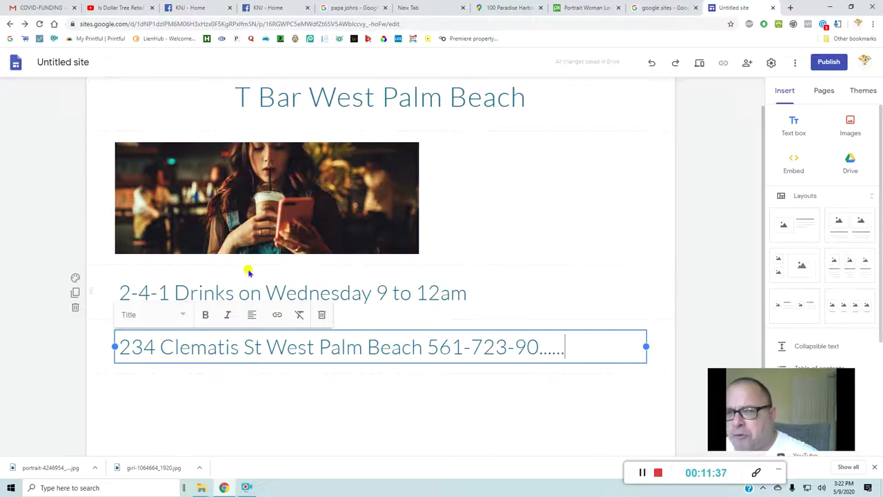
- Publish the site at the web address 'tbarwestpalm'
{"action": "left_click", "coordinate": [817, 64]}
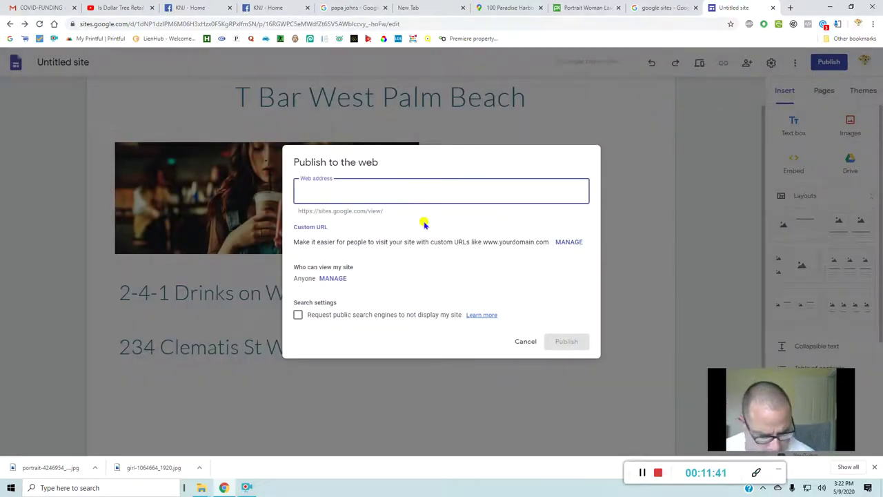
{"action": "type", "text": "t"}
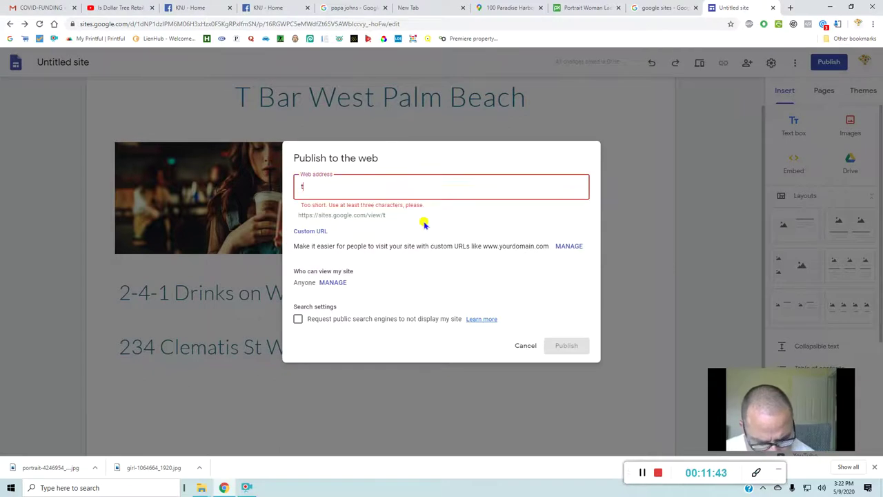
{"action": "type", "text": "bar-"}
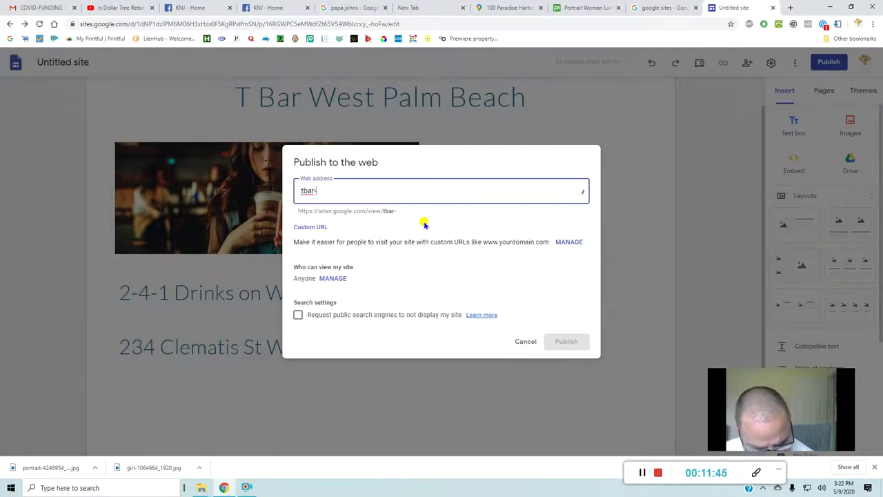
{"action": "key", "text": "BackSpace"}
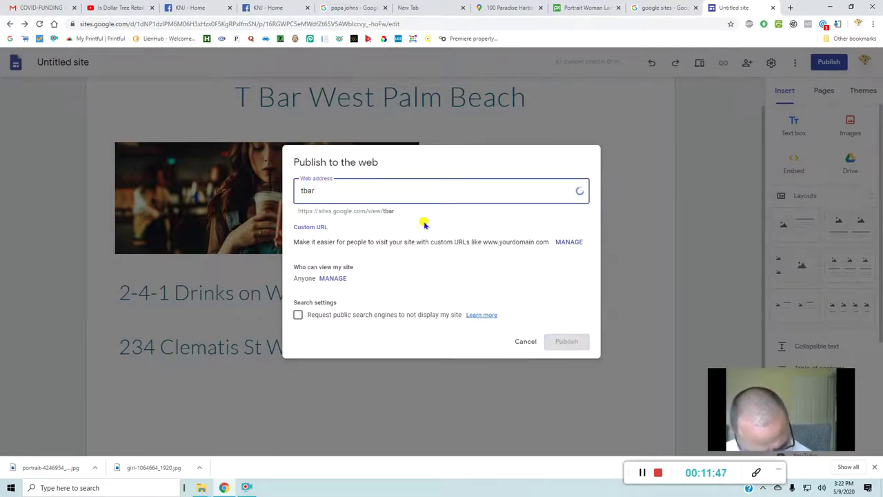
{"action": "type", "text": "westpalm"}
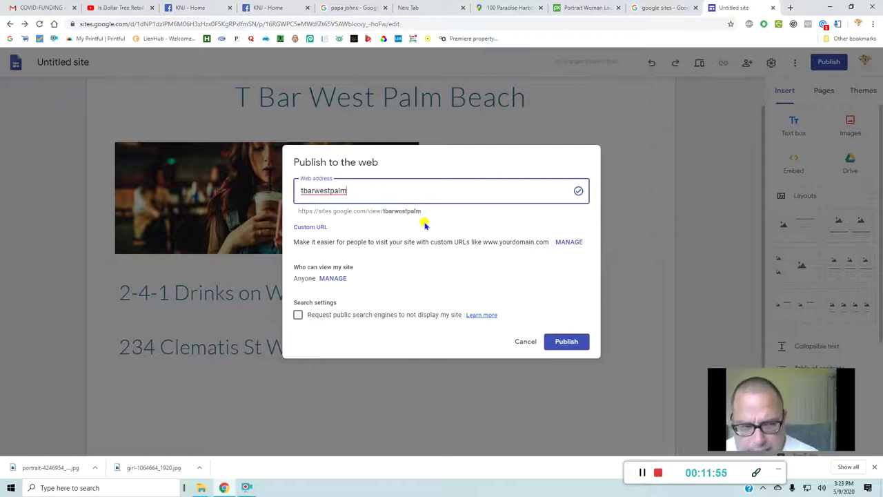
{"action": "left_click", "coordinate": [567, 342]}
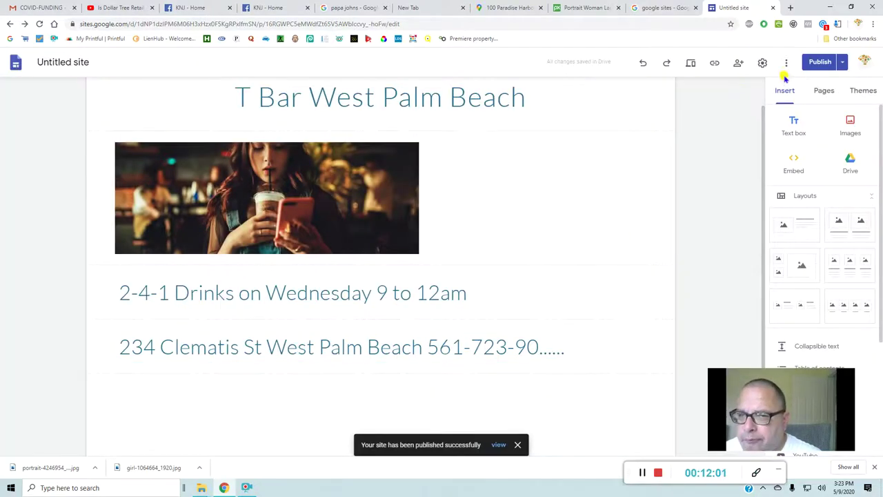
- View the published site in a new tab and copy its URL from the address bar
{"action": "left_click", "coordinate": [843, 63]}
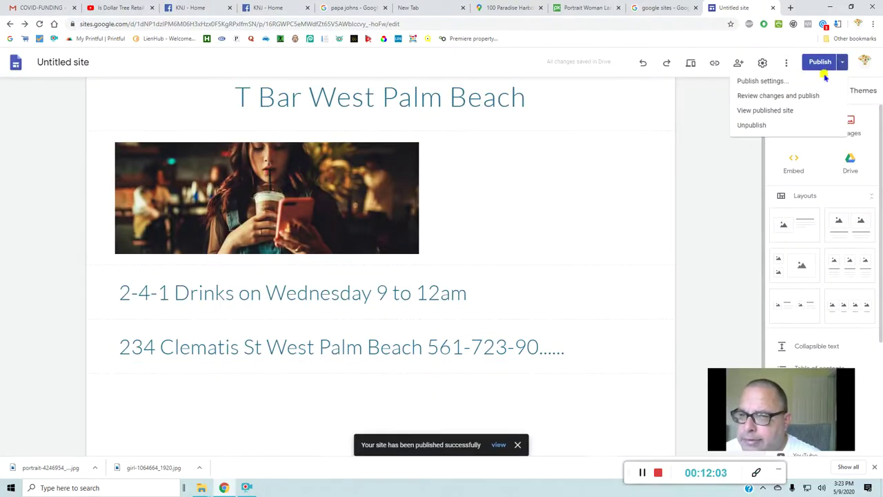
{"action": "left_click", "coordinate": [793, 111]}
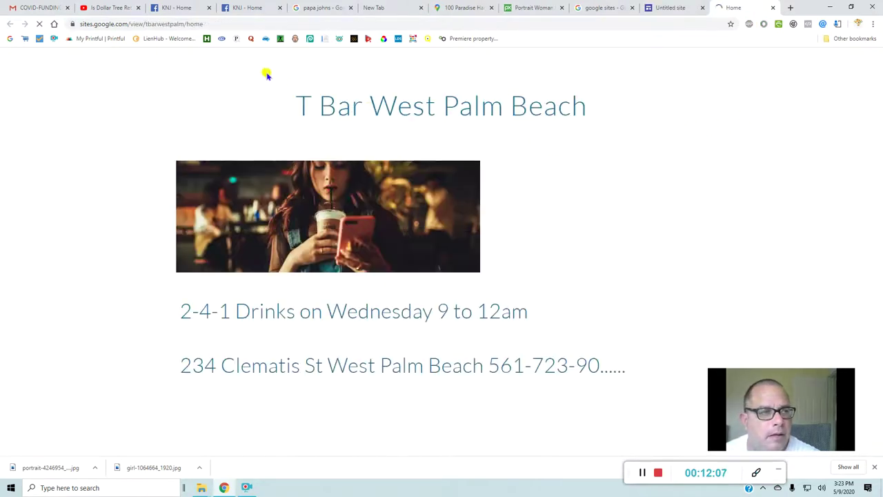
{"action": "left_click", "coordinate": [220, 28]}
{"action": "left_click_drag", "start_coordinate": [219, 29], "coordinate": [67, 21]}
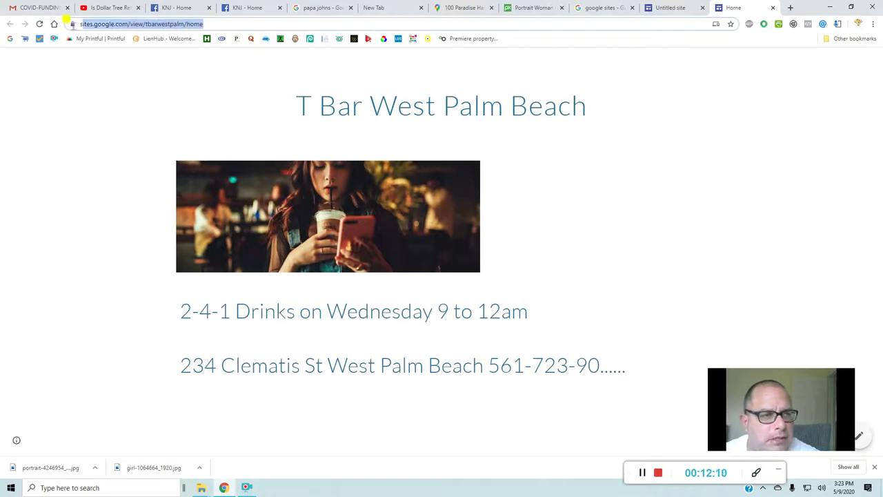
{"action": "right_click", "coordinate": [108, 28]}
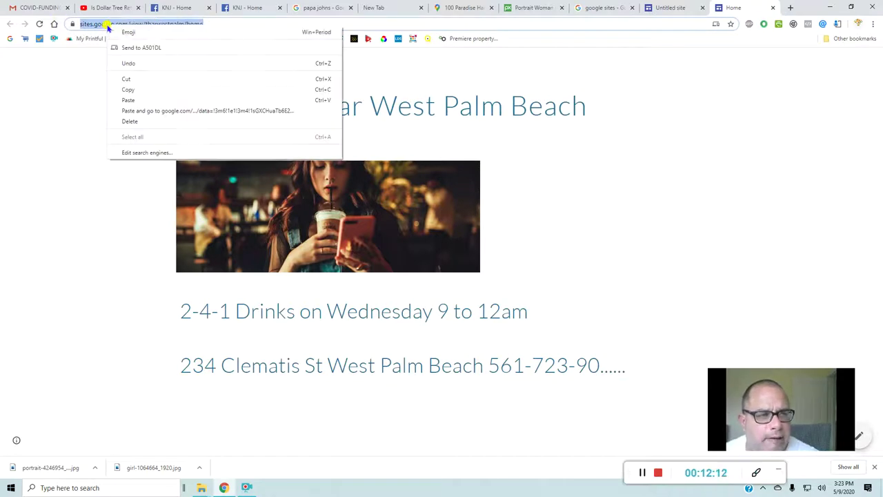
{"action": "left_click", "coordinate": [128, 90]}
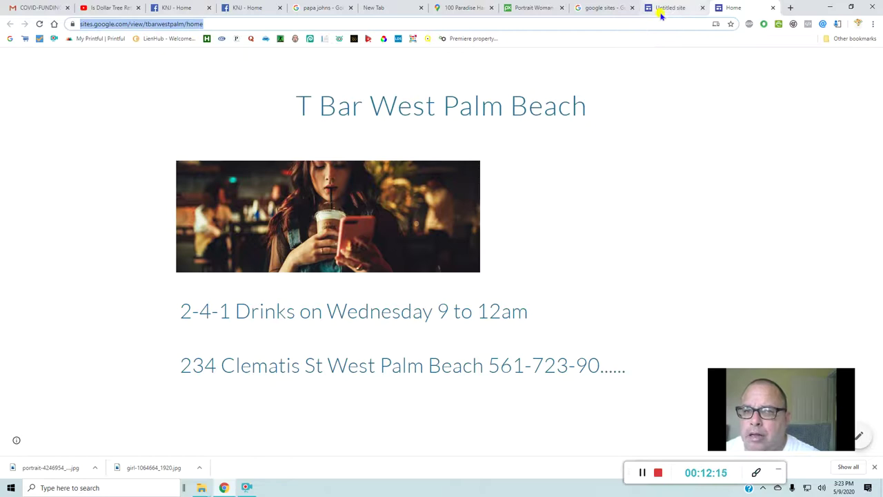
{"action": "left_click", "coordinate": [661, 14]}
- Paste the copied site address into the Boost Post button link field
{"action": "left_click", "coordinate": [606, 14]}
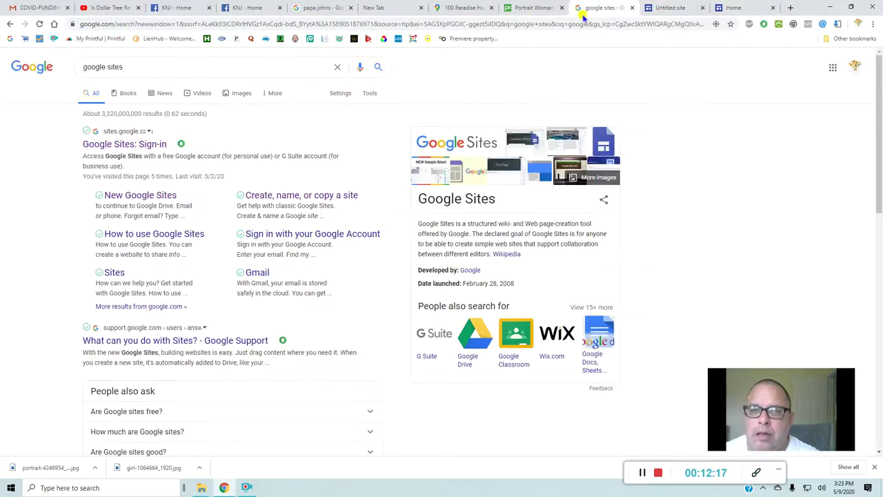
{"action": "left_click", "coordinate": [245, 12]}
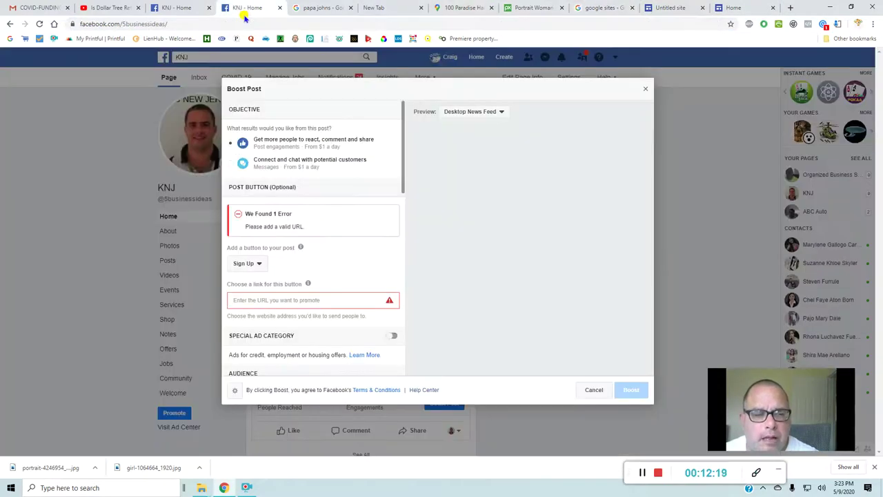
{"action": "right_click", "coordinate": [253, 300]}
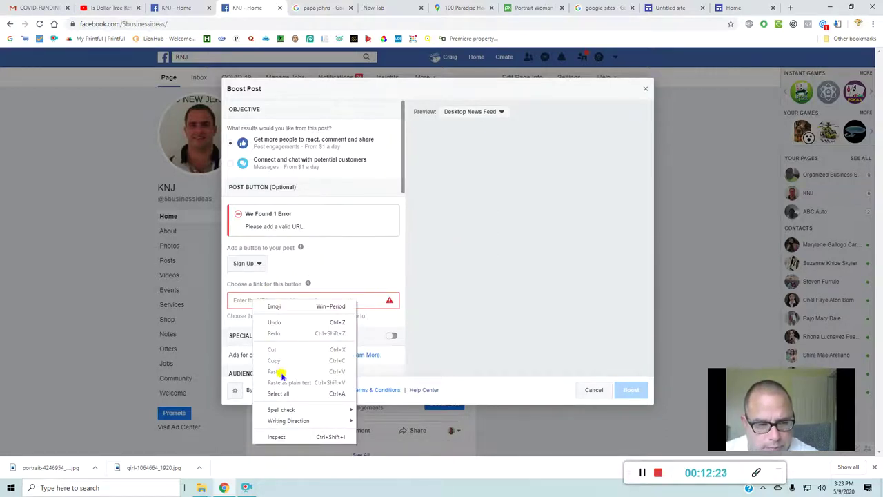
{"action": "left_click", "coordinate": [245, 300]}
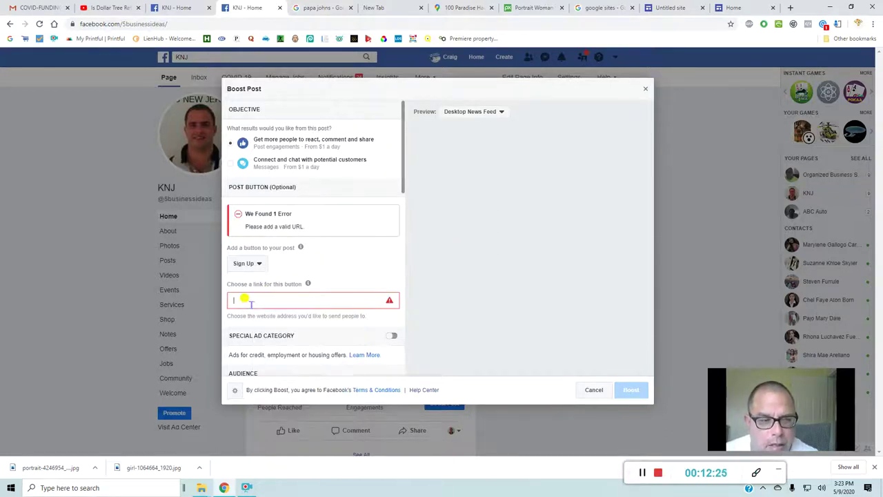
- Re-copy the published site URL and paste it into the empty button link field
{"action": "left_click", "coordinate": [693, 8]}
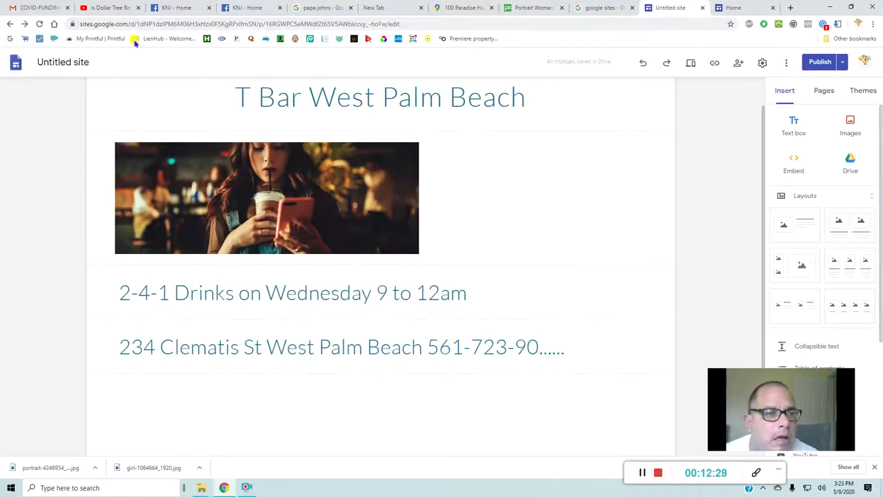
{"action": "left_click", "coordinate": [734, 7]}
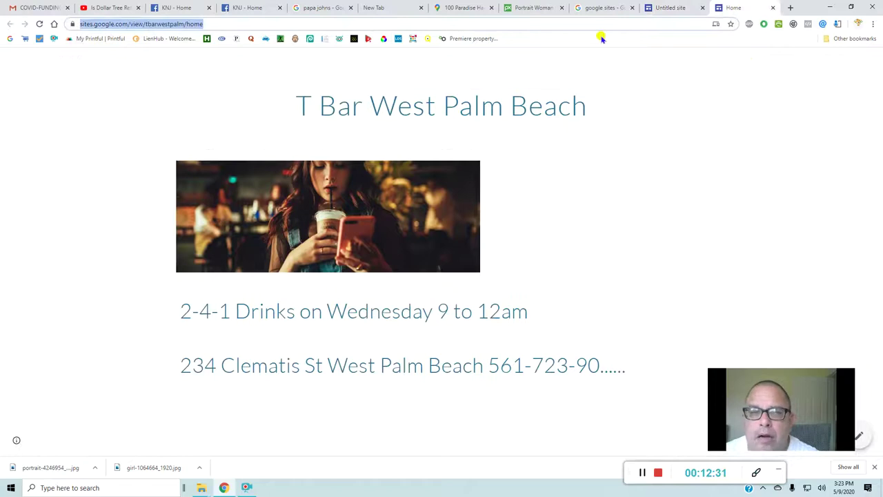
{"action": "right_click", "coordinate": [157, 24]}
{"action": "left_click", "coordinate": [174, 88]}
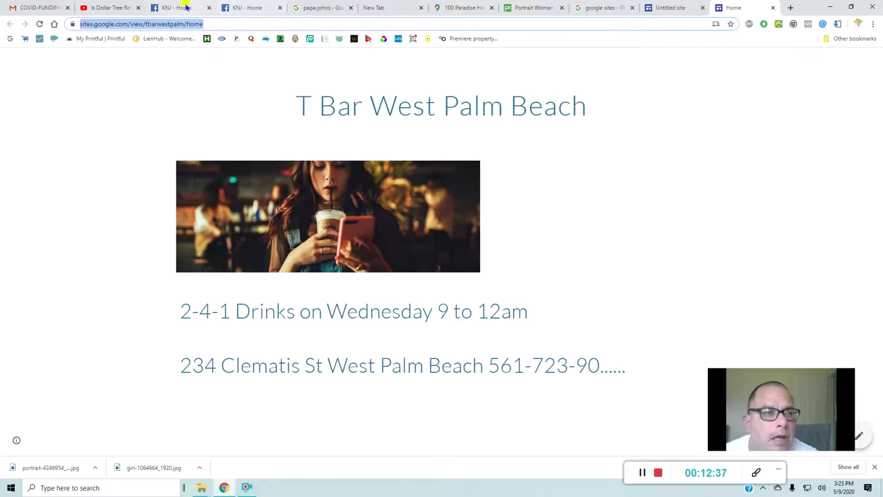
{"action": "left_click", "coordinate": [231, 8]}
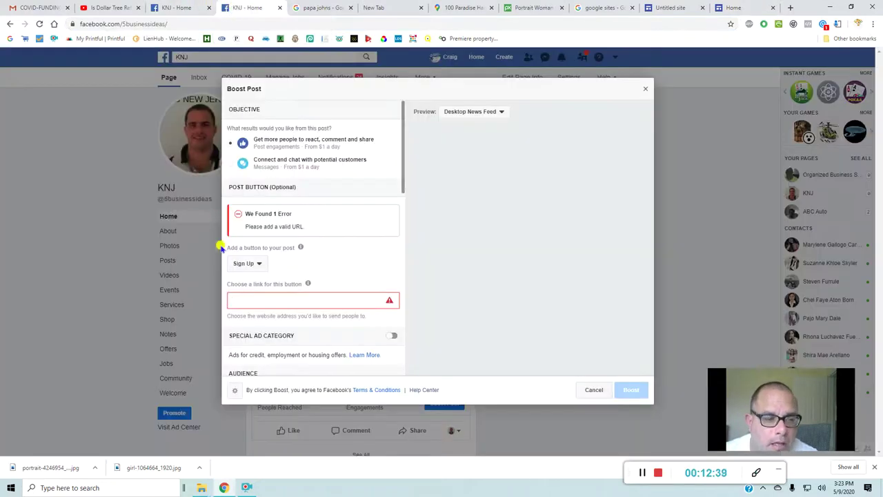
{"action": "right_click", "coordinate": [240, 302]}
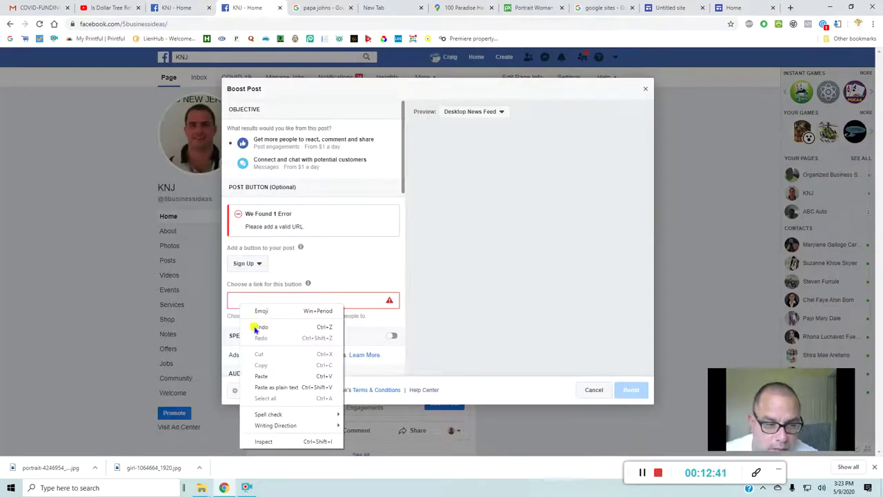
{"action": "left_click", "coordinate": [261, 376]}
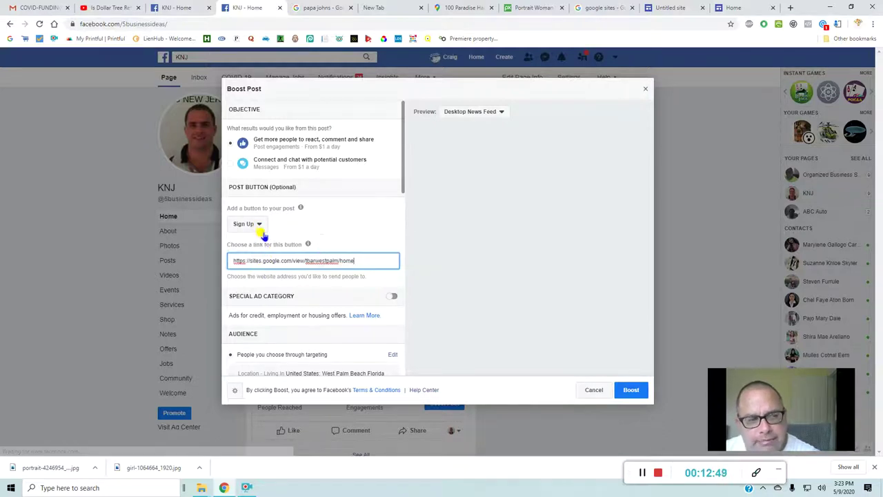
- Change the post button to Learn More and paste the site URL into its link field
{"action": "left_click", "coordinate": [260, 229]}
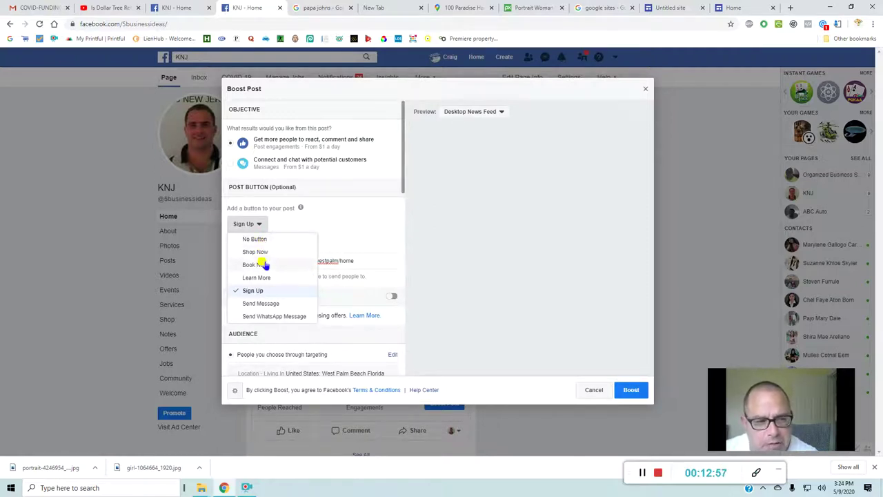
{"action": "left_click", "coordinate": [269, 279]}
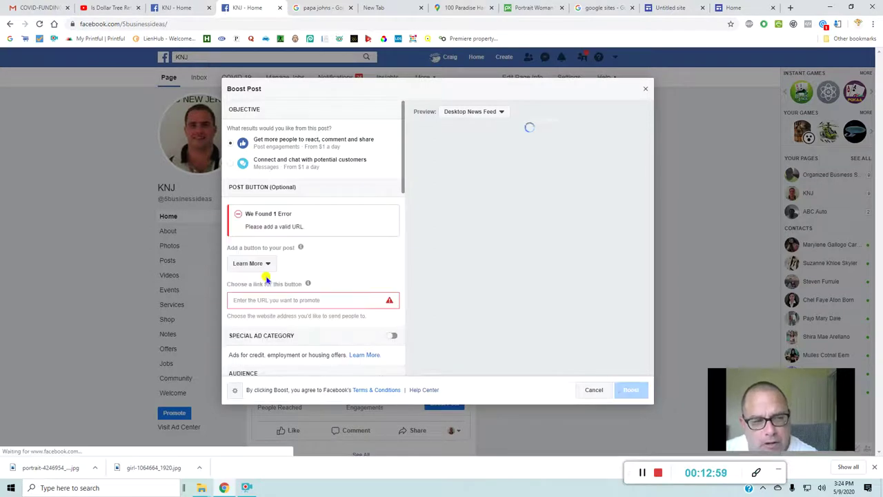
{"action": "left_click", "coordinate": [267, 300]}
{"action": "right_click", "coordinate": [270, 301]}
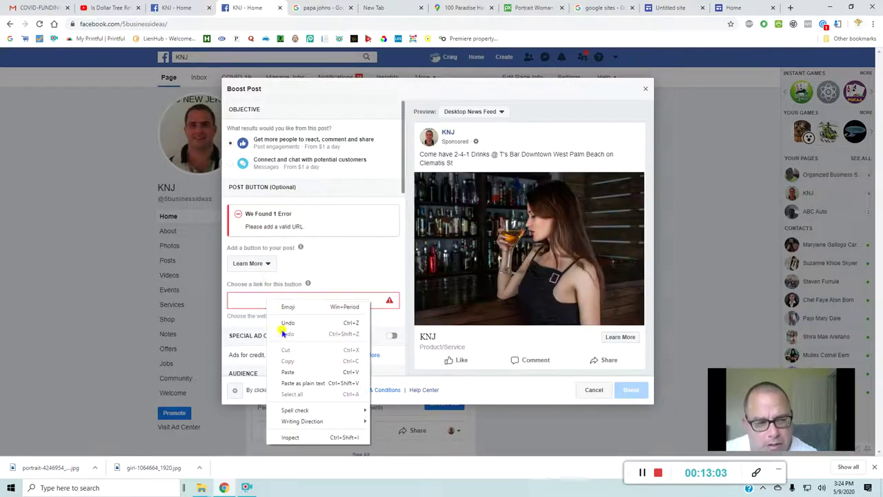
{"action": "left_click", "coordinate": [295, 375]}
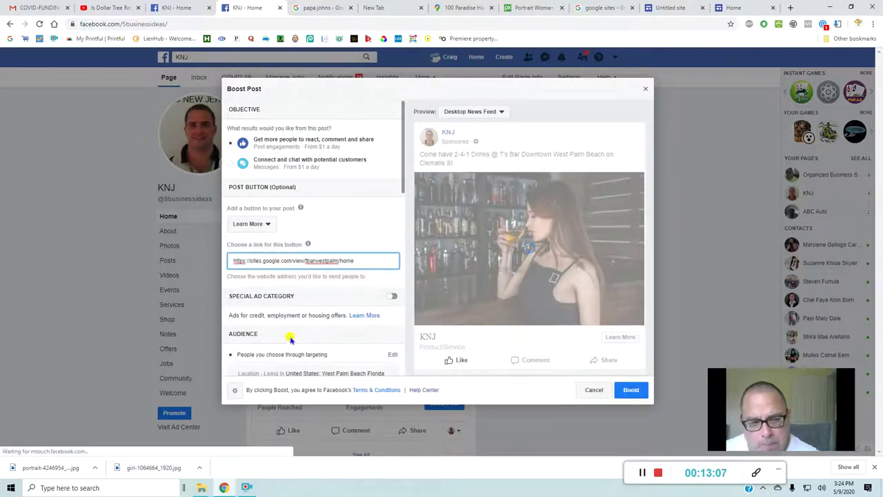
- Review the boost settings, checking the 5-day duration and $10.00 total budget
{"action": "scroll", "coordinate": [283, 323], "scroll_direction": "down", "scroll_amount": 1}
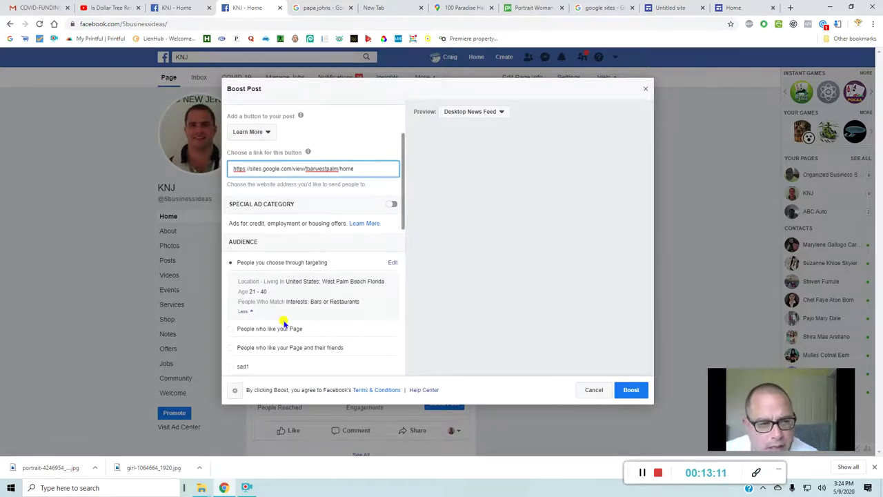
{"action": "scroll", "coordinate": [304, 224], "scroll_direction": "up", "scroll_amount": 1}
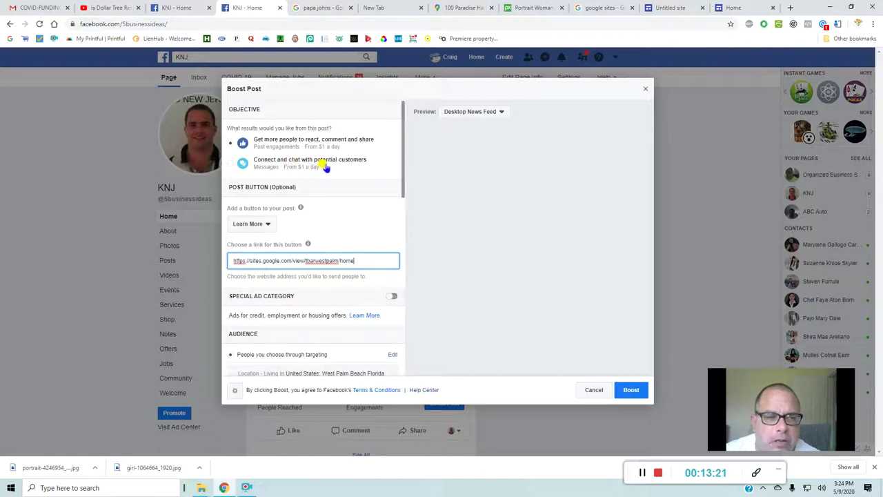
{"action": "scroll", "coordinate": [290, 180], "scroll_direction": "down", "scroll_amount": 3}
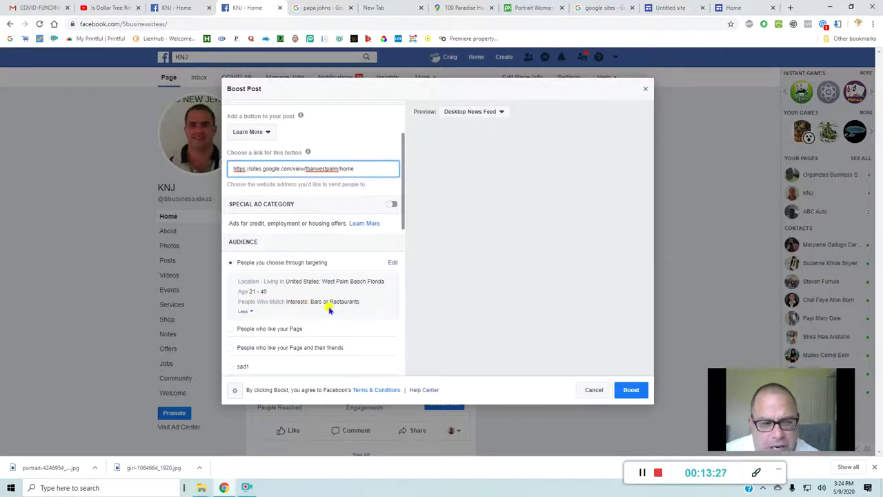
{"action": "scroll", "coordinate": [336, 312], "scroll_direction": "down", "scroll_amount": 3}
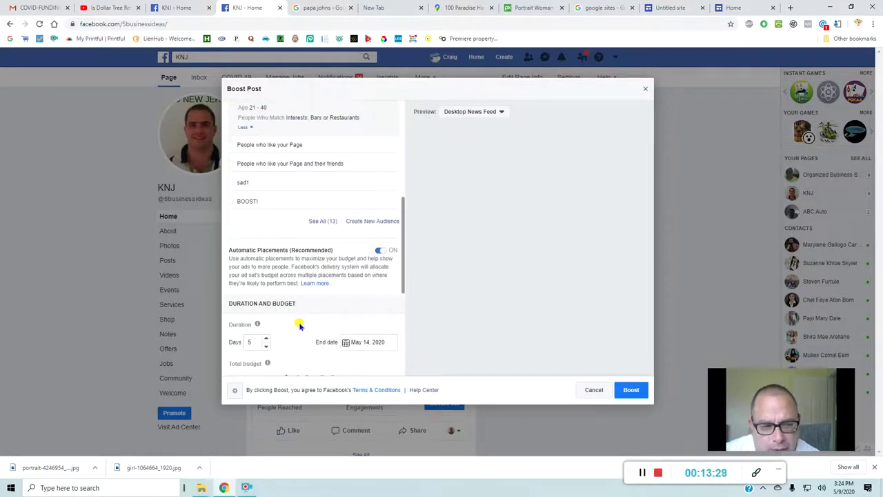
{"action": "scroll", "coordinate": [301, 325], "scroll_direction": "down", "scroll_amount": 4}
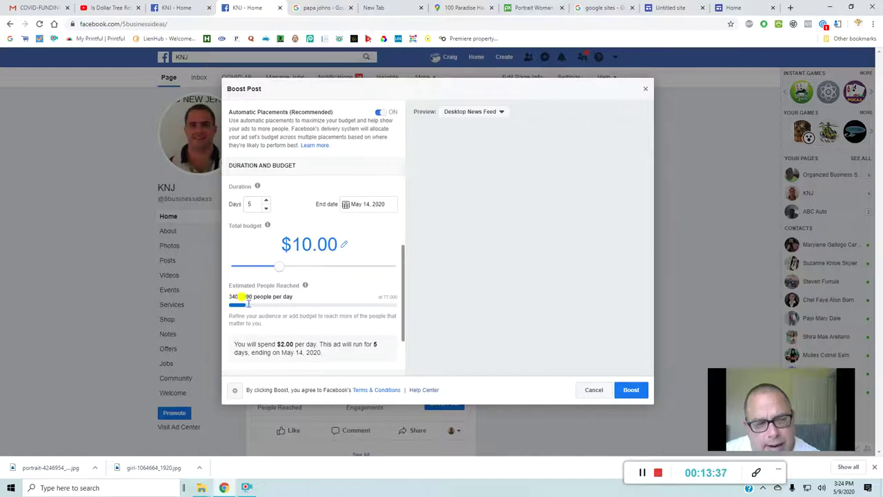
{"action": "scroll", "coordinate": [273, 309], "scroll_direction": "up", "scroll_amount": 2}
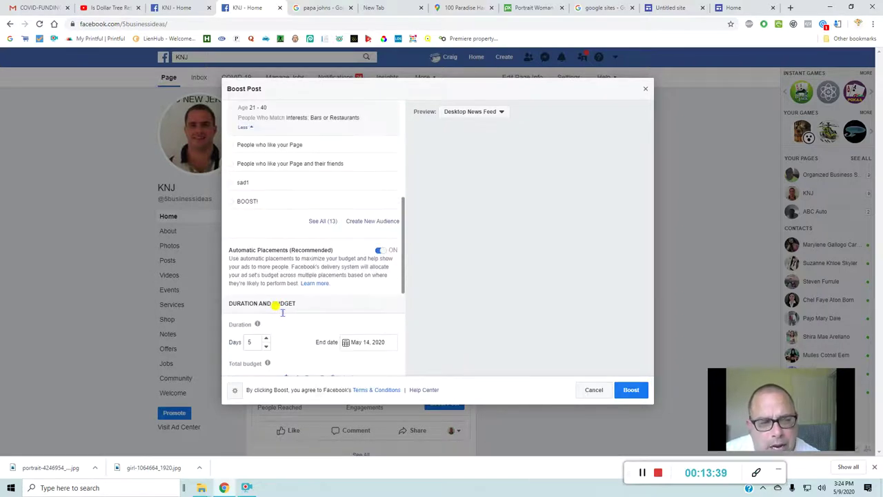
{"action": "scroll", "coordinate": [282, 312], "scroll_direction": "up", "scroll_amount": 2}
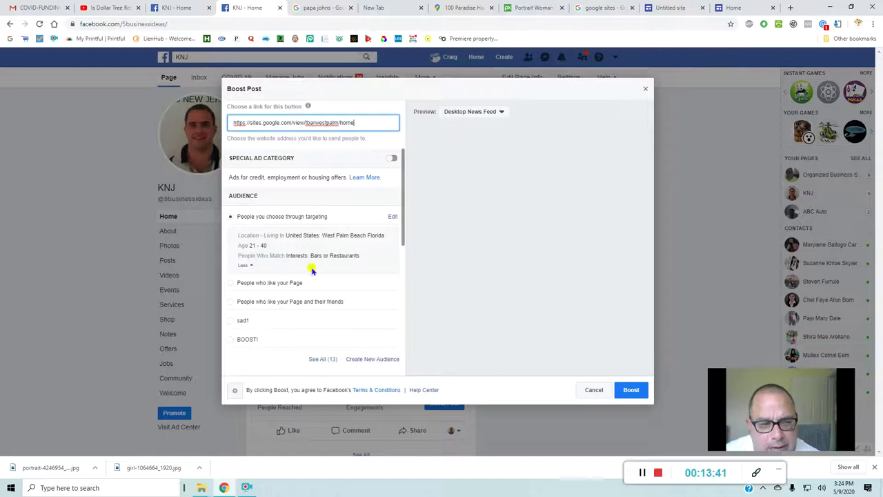
- Edit the boost audience to include cities within a radius of West Palm Beach
{"action": "left_click", "coordinate": [392, 217]}
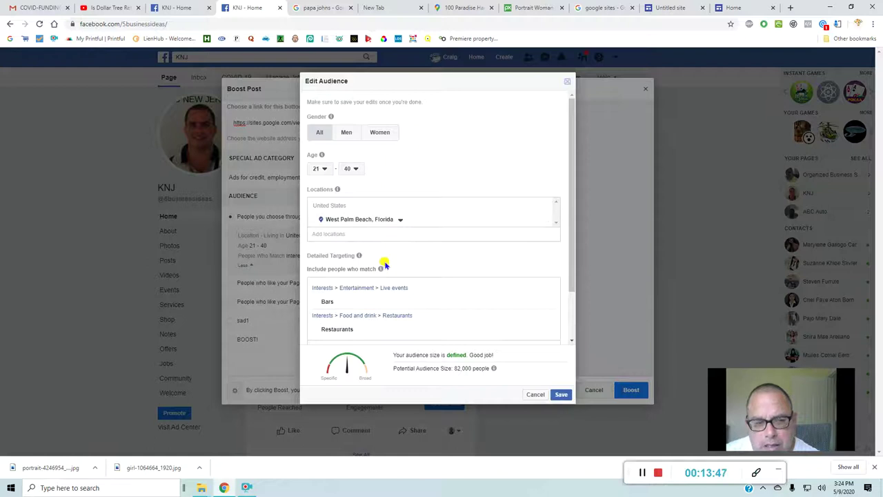
{"action": "scroll", "coordinate": [386, 265], "scroll_direction": "down", "scroll_amount": 1}
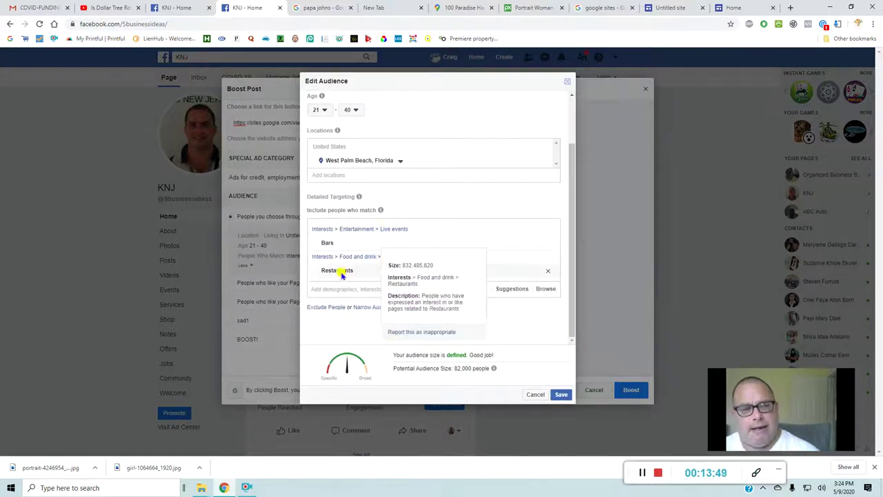
{"action": "mouse_move", "coordinate": [343, 242]}
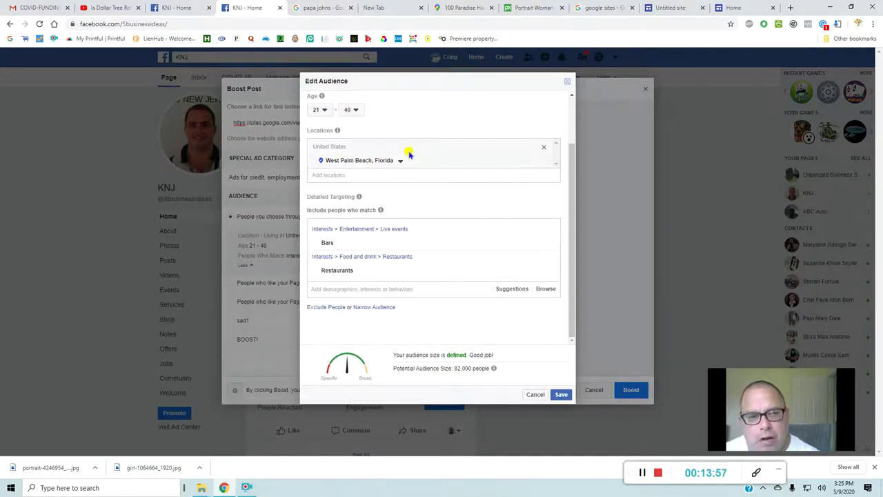
{"action": "left_click", "coordinate": [402, 163]}
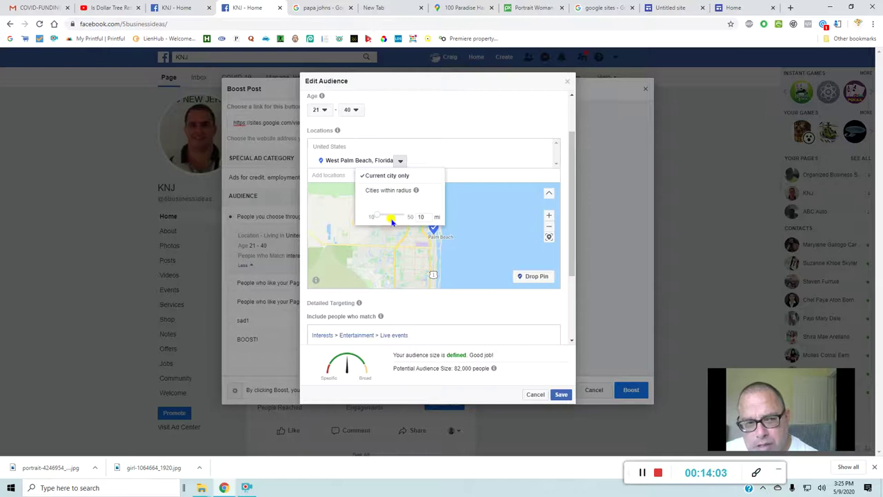
{"action": "left_click", "coordinate": [386, 193]}
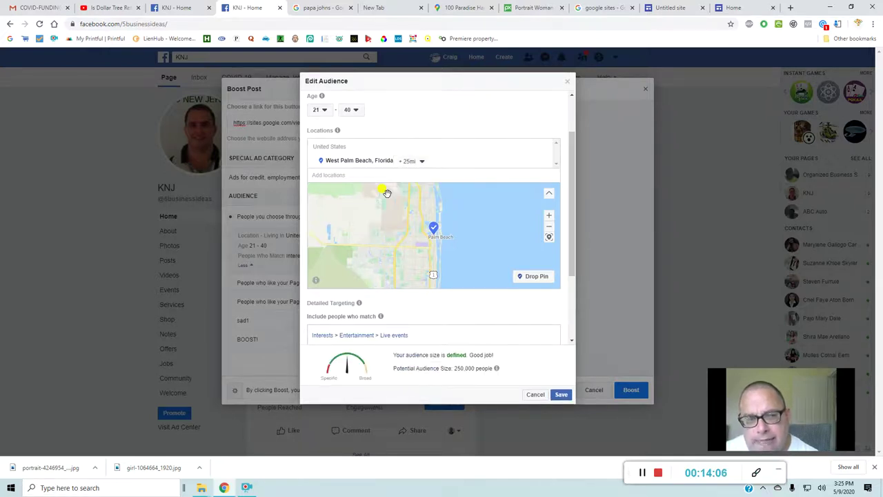
- Reduce the targeting radius to 10 miles and save the audience
{"action": "left_click", "coordinate": [410, 164]}
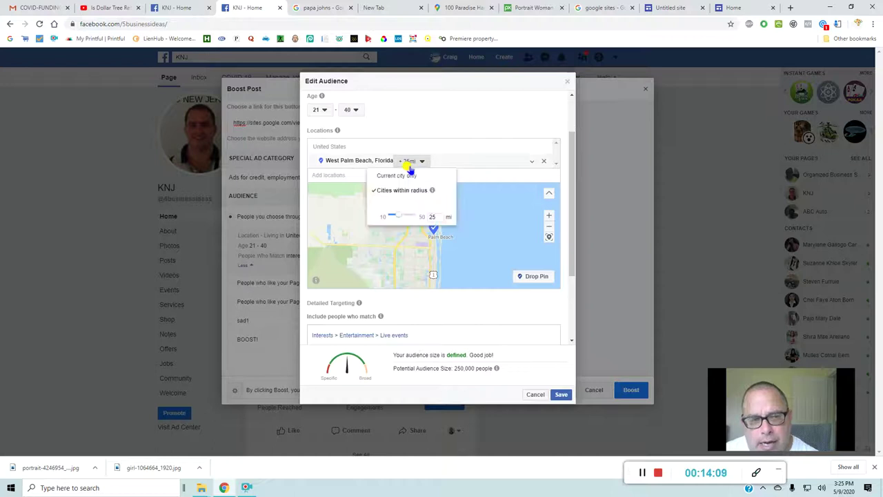
{"action": "left_click_drag", "start_coordinate": [400, 218], "coordinate": [394, 214]}
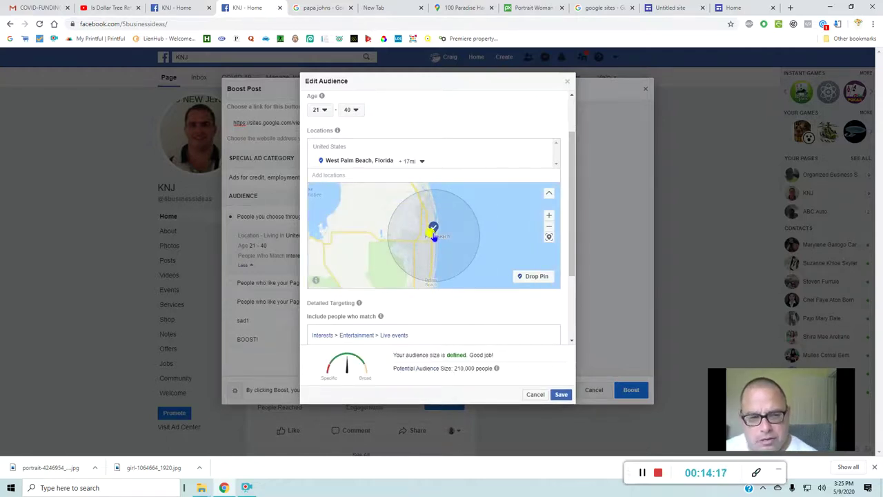
{"action": "left_click_drag", "start_coordinate": [418, 238], "coordinate": [461, 235]}
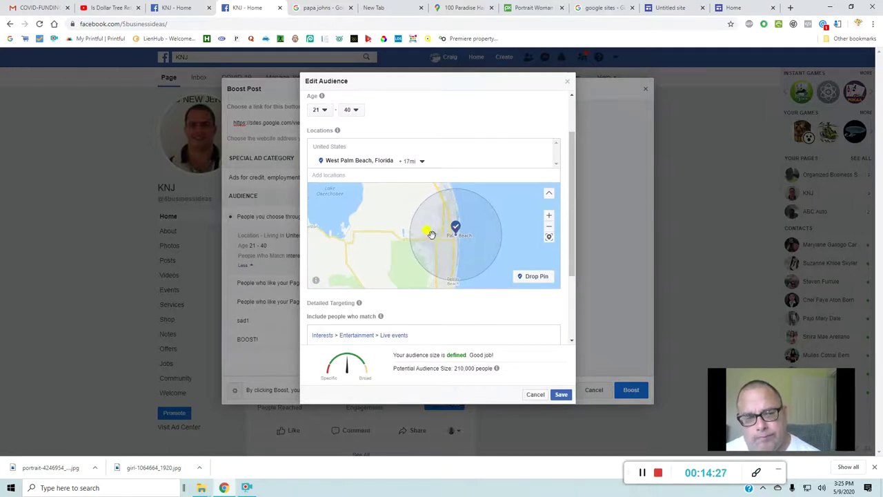
{"action": "left_click", "coordinate": [410, 161]}
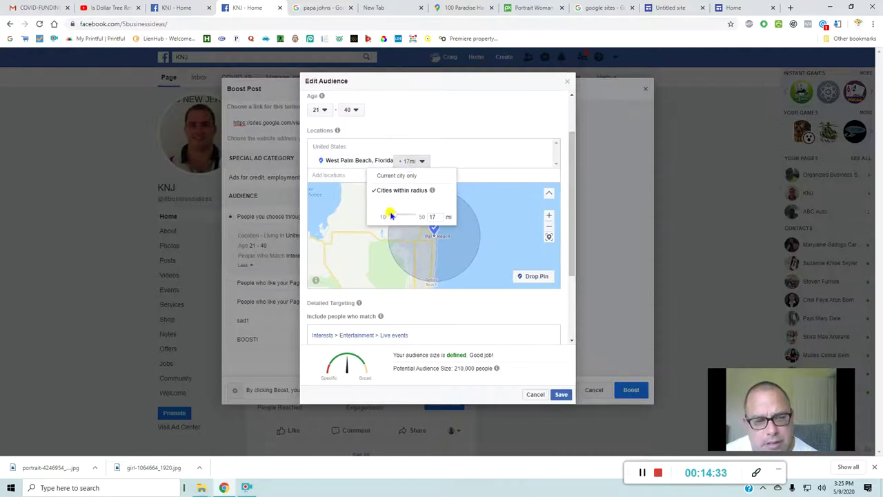
{"action": "left_click_drag", "start_coordinate": [394, 217], "coordinate": [398, 219]}
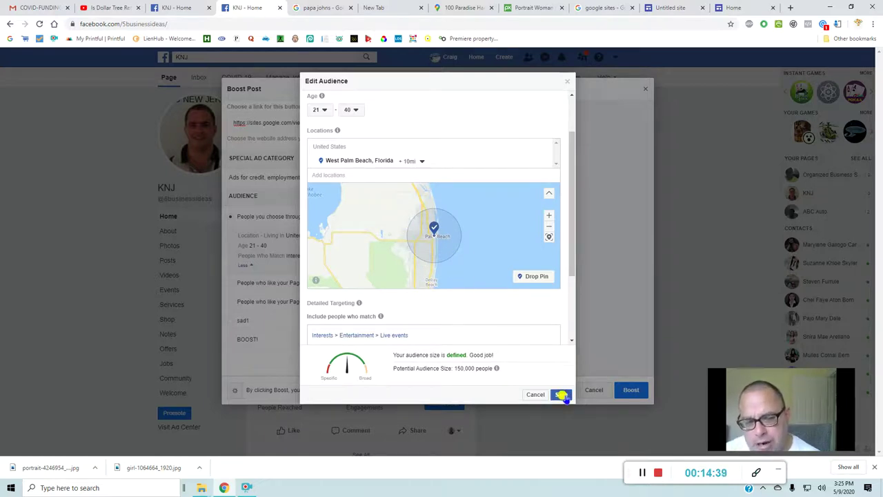
{"action": "left_click", "coordinate": [561, 395]}
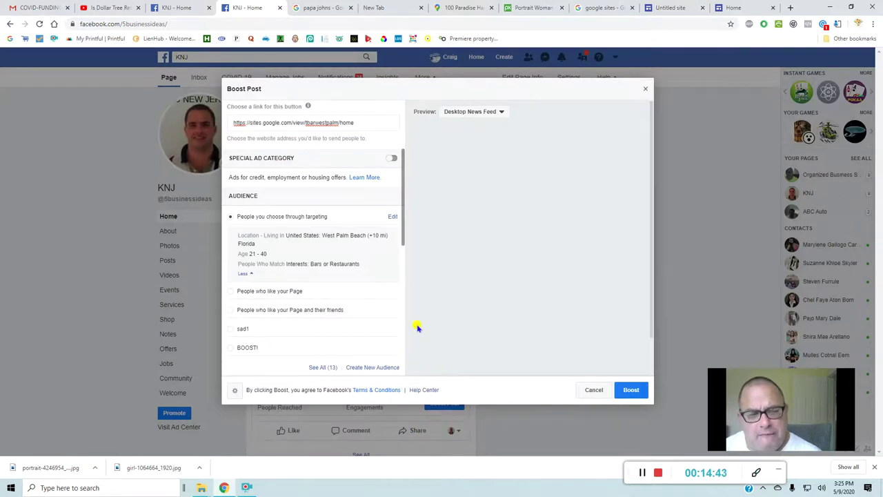
- Start the post boost, then back out of the payment and boost dialogs and discard the ad without saving a draft
{"action": "scroll", "coordinate": [373, 297], "scroll_direction": "up", "scroll_amount": 2}
{"action": "scroll", "coordinate": [366, 289], "scroll_direction": "up", "scroll_amount": 1}
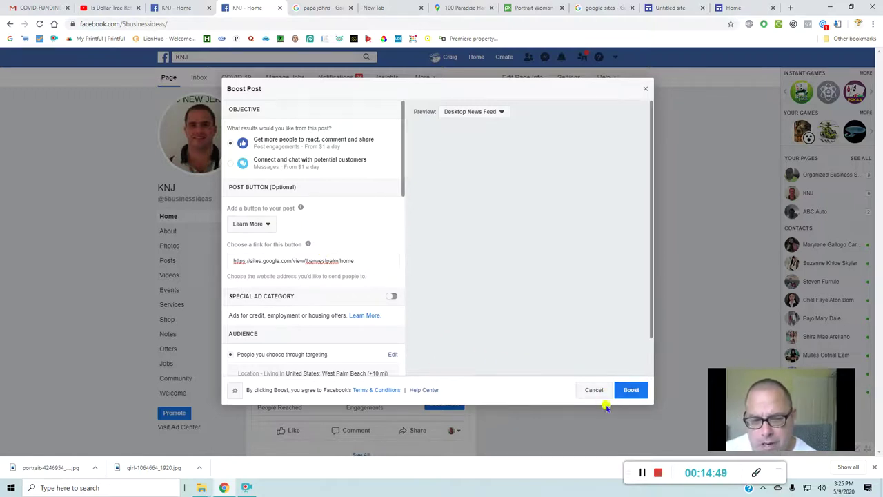
{"action": "left_click", "coordinate": [629, 391]}
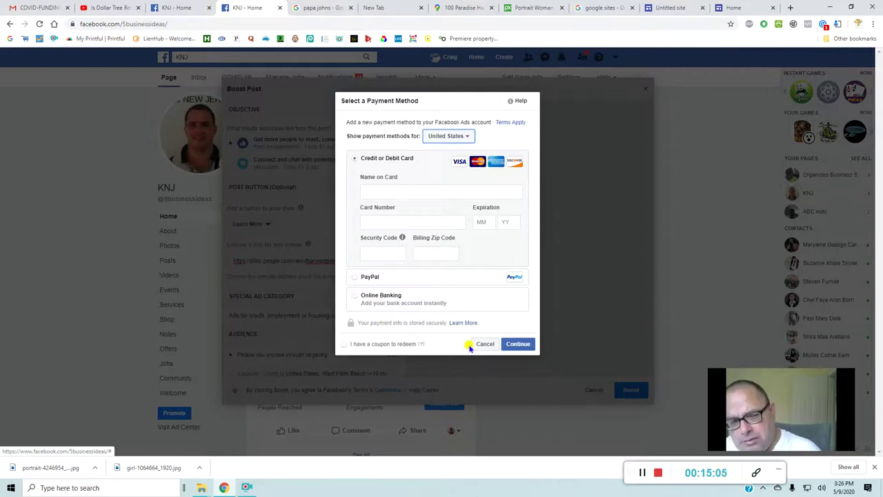
{"action": "left_click", "coordinate": [487, 345]}
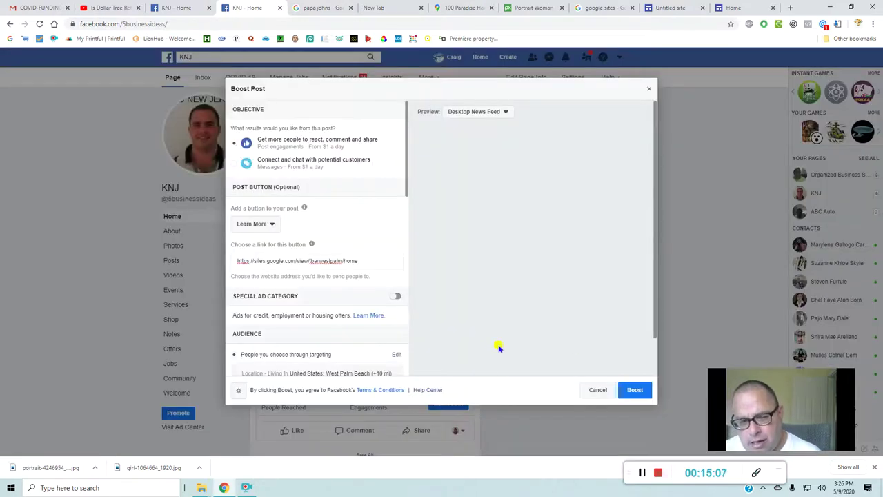
{"action": "left_click", "coordinate": [598, 390]}
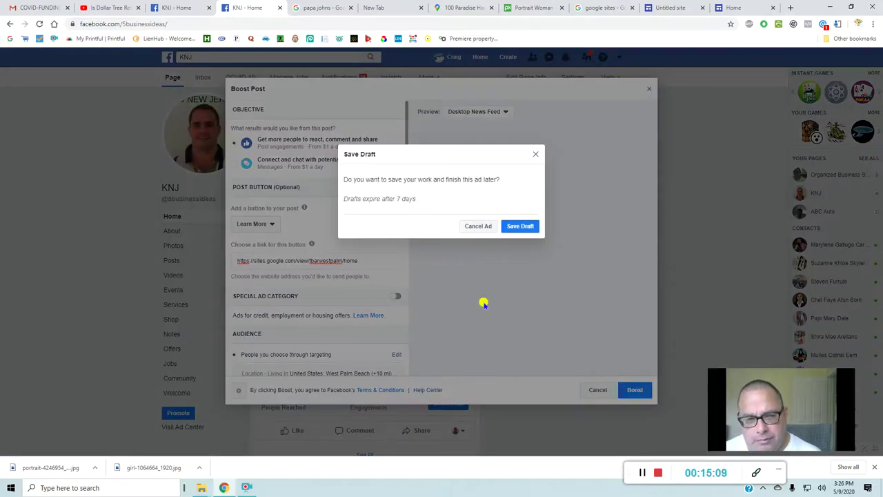
{"action": "left_click", "coordinate": [472, 231]}
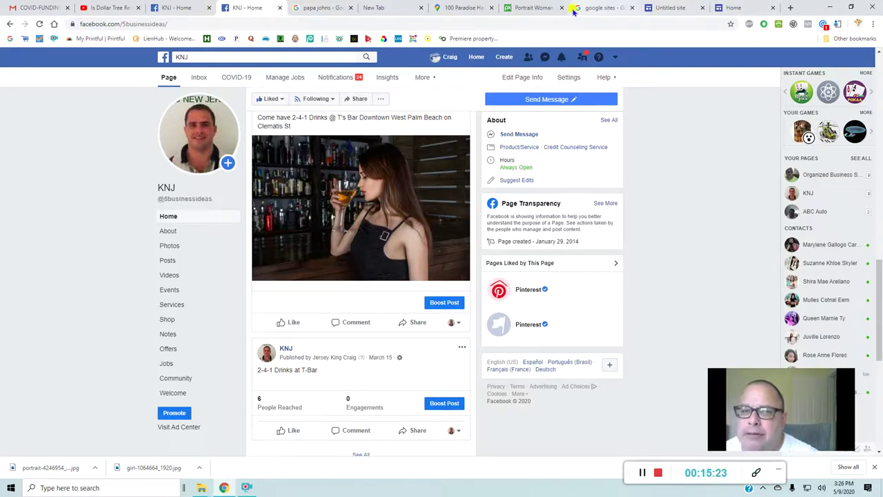
- On Pixabay, go to the Videos section and search for 'bars' stock videos
{"action": "left_click", "coordinate": [544, 8]}
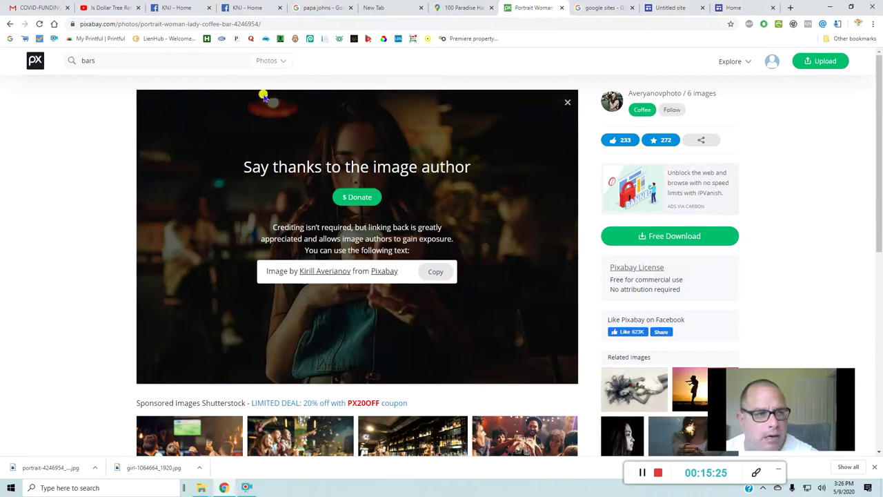
{"action": "left_click", "coordinate": [35, 61]}
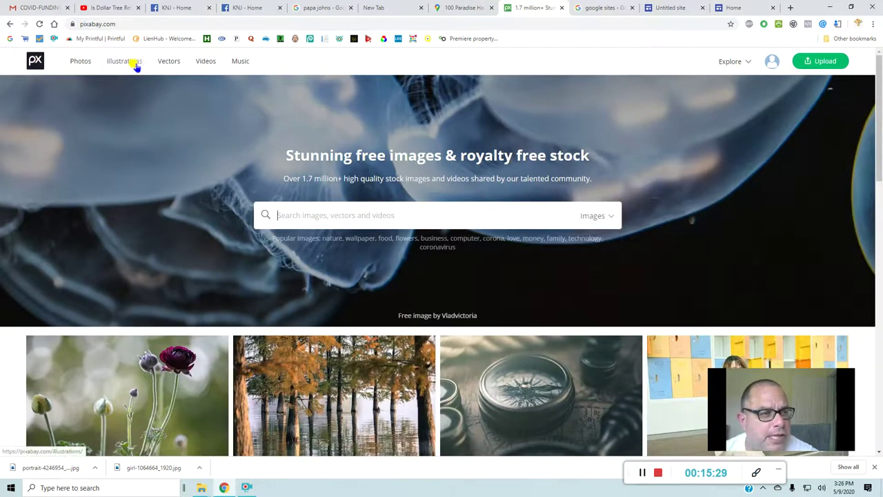
{"action": "left_click", "coordinate": [130, 64]}
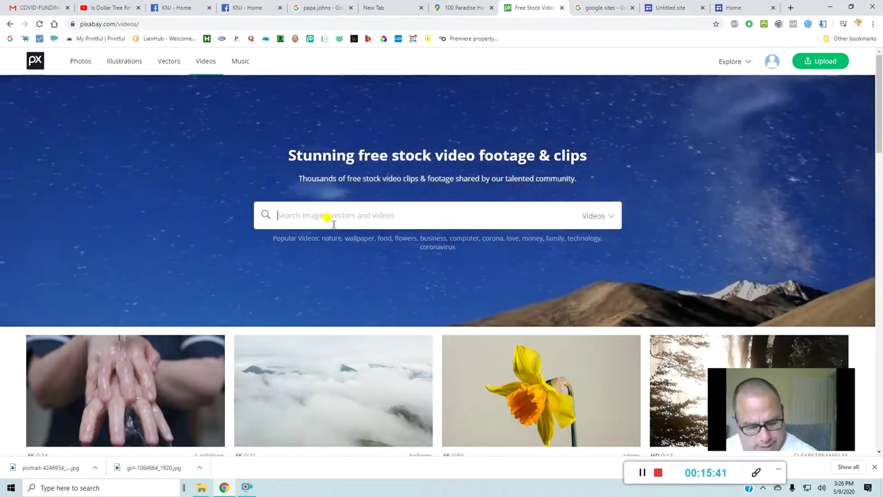
{"action": "type", "text": "bars"}
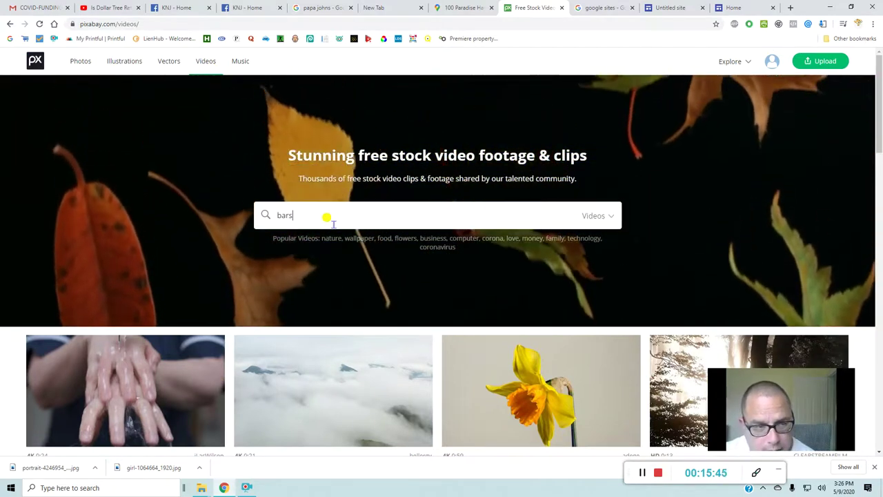
{"action": "key", "text": "Return"}
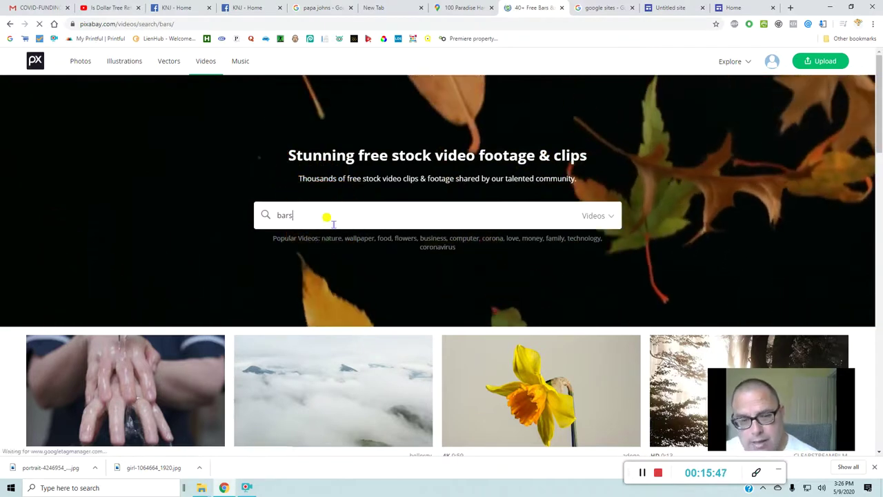
{"action": "scroll", "coordinate": [452, 257], "scroll_direction": "down", "scroll_amount": 3}
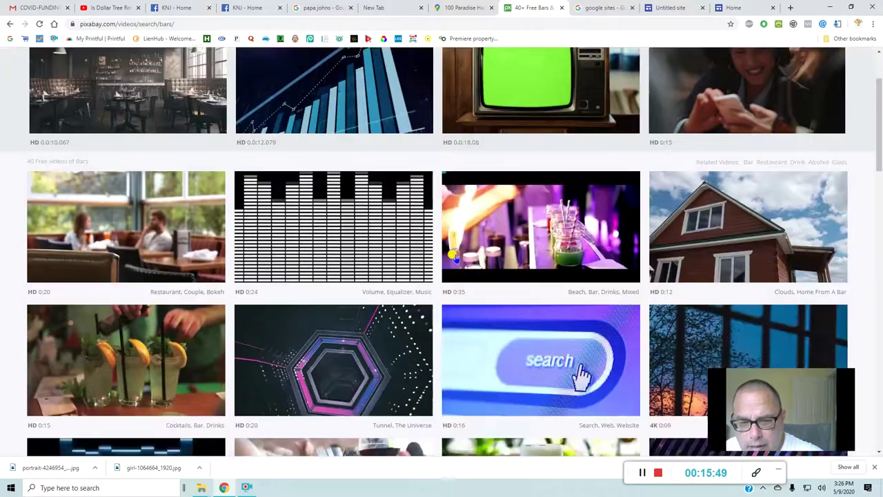
{"action": "scroll", "coordinate": [453, 257], "scroll_direction": "up", "scroll_amount": 3}
{"action": "scroll", "coordinate": [453, 256], "scroll_direction": "down", "scroll_amount": 6}
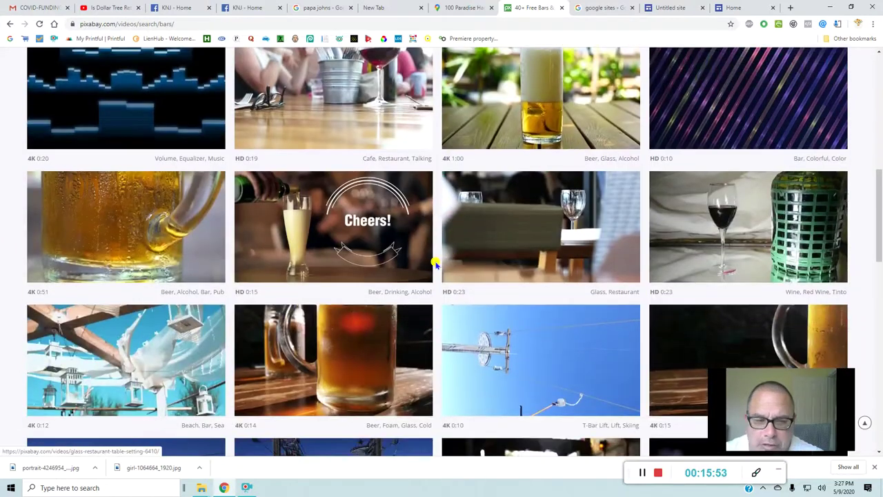
{"action": "scroll", "coordinate": [446, 269], "scroll_direction": "down", "scroll_amount": 4}
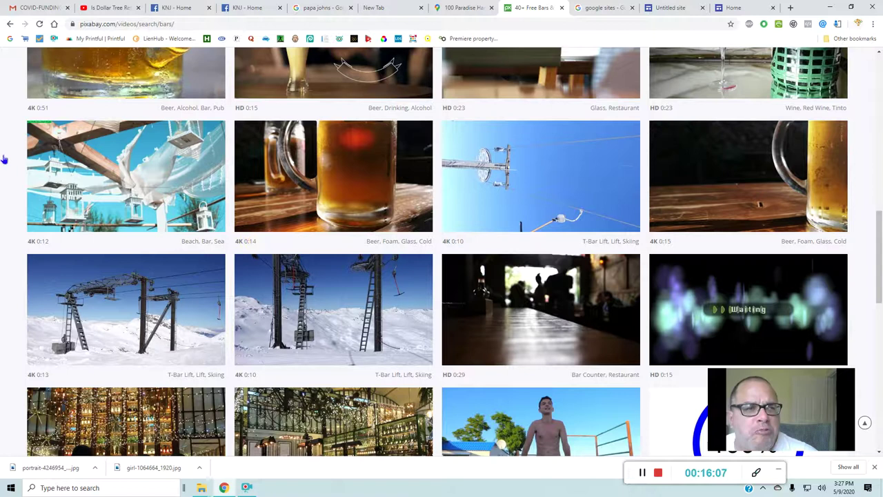
- Go to Facebook Groups, expand the joined-groups list and open West Palm Beach Realtors
{"action": "left_click", "coordinate": [269, 7]}
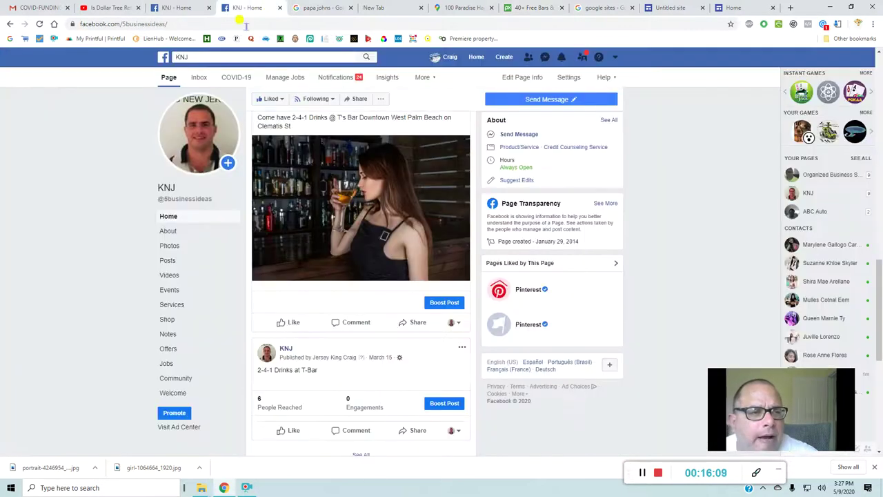
{"action": "left_click", "coordinate": [164, 61]}
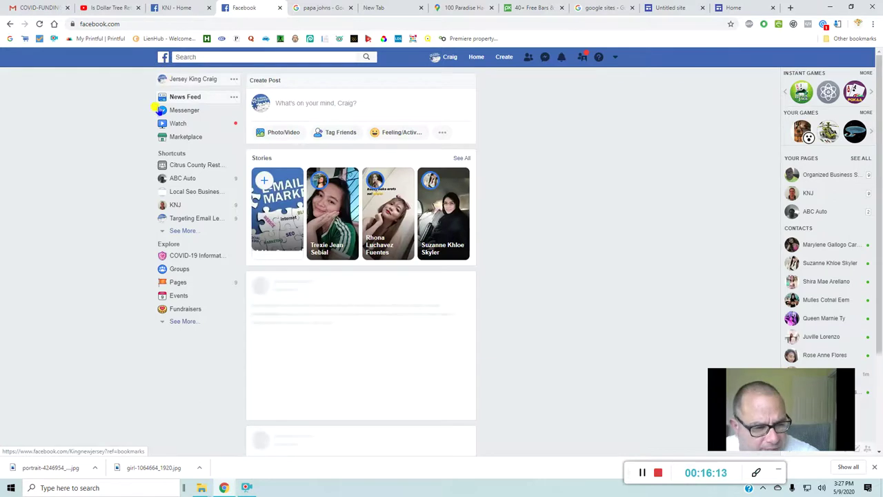
{"action": "left_click", "coordinate": [185, 271]}
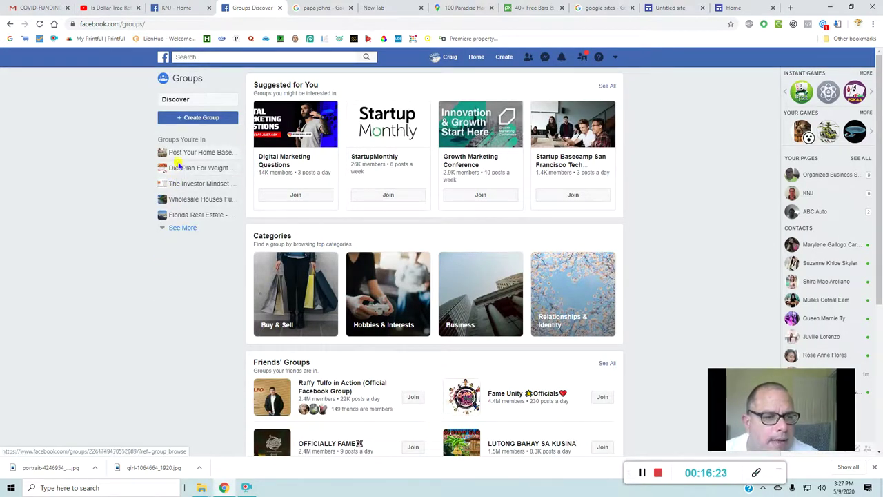
{"action": "left_click", "coordinate": [182, 230]}
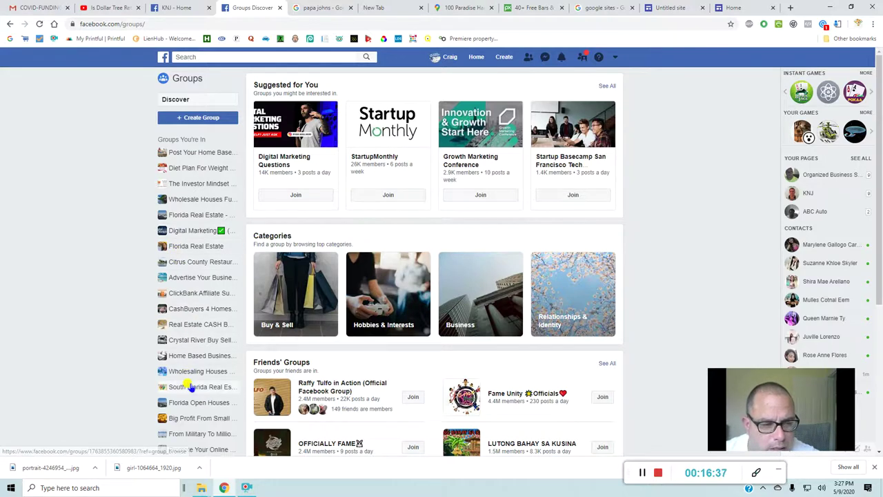
{"action": "scroll", "coordinate": [198, 378], "scroll_direction": "down", "scroll_amount": 3}
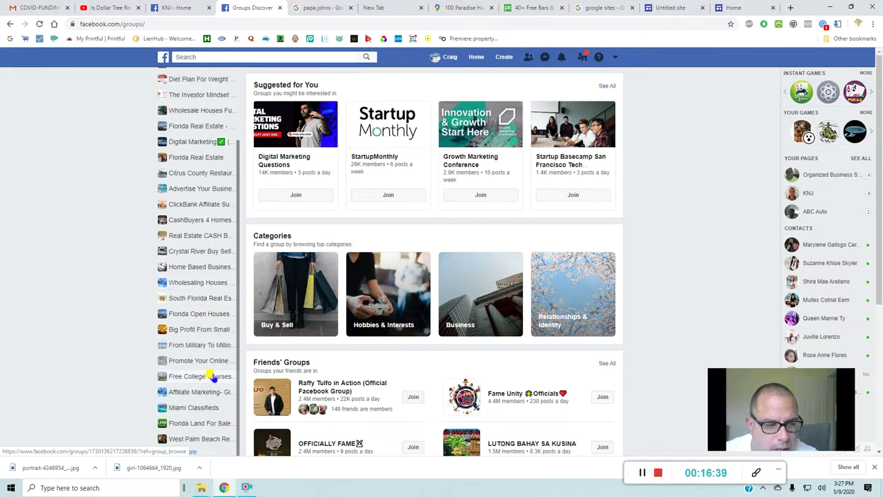
{"action": "left_click", "coordinate": [211, 439]}
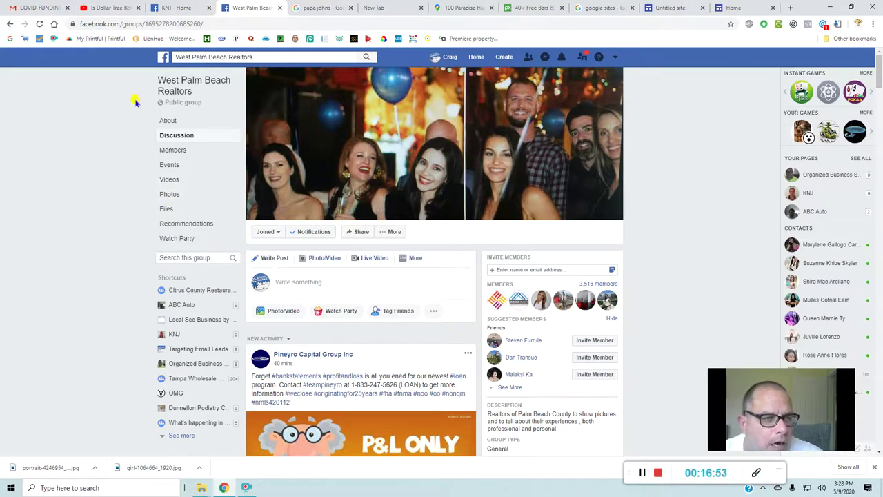
- Reopen the joined-groups list, then search 'west' and pick the 'engage west palm' suggestion
{"action": "left_click", "coordinate": [162, 60]}
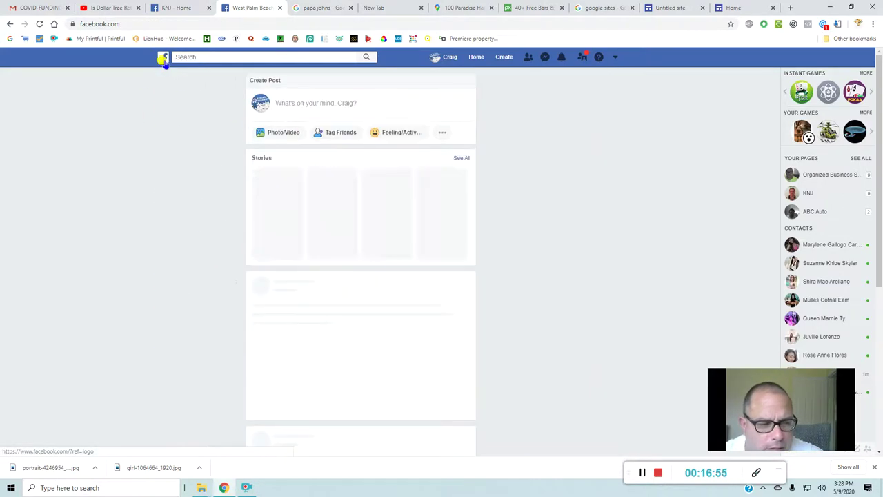
{"action": "left_click", "coordinate": [186, 272]}
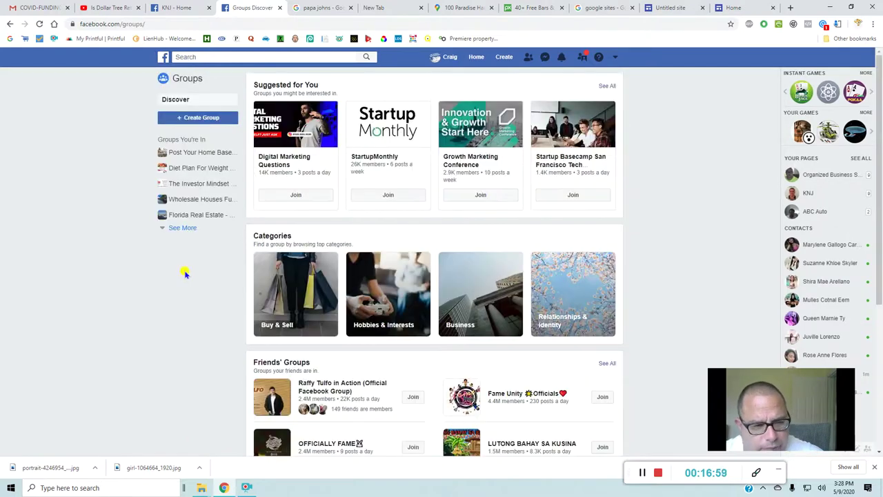
{"action": "left_click", "coordinate": [183, 228]}
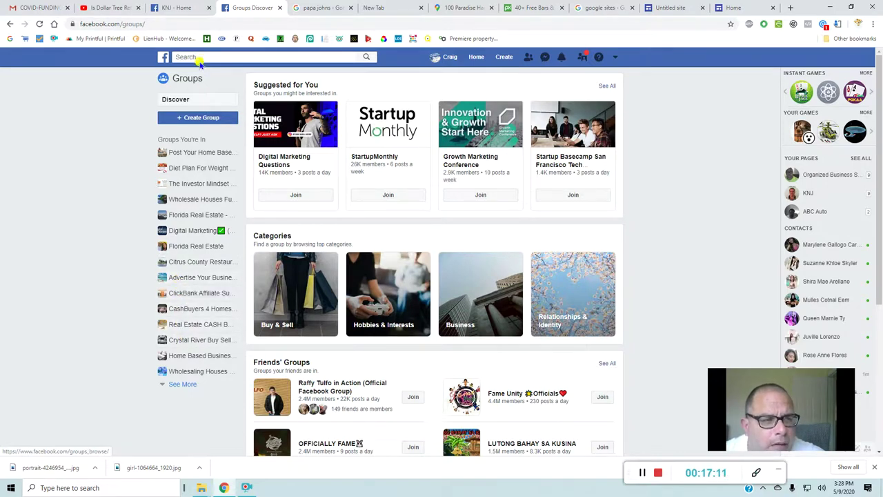
{"action": "left_click", "coordinate": [208, 58]}
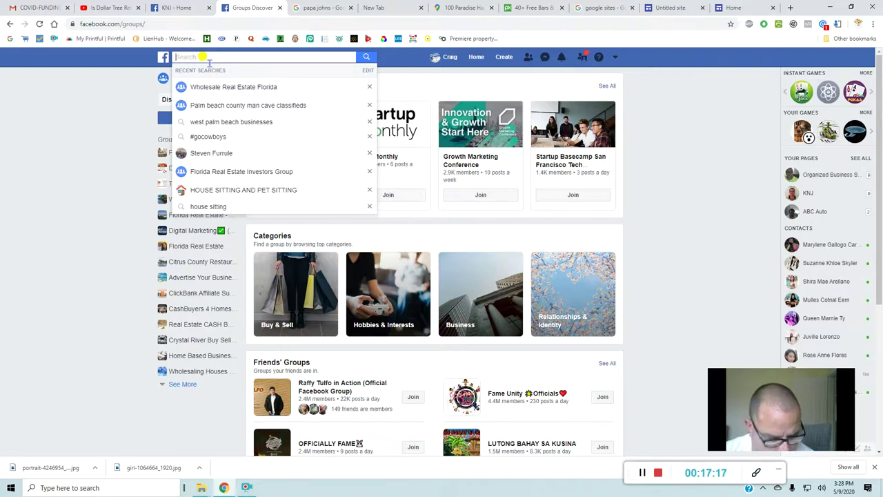
{"action": "type", "text": "we"}
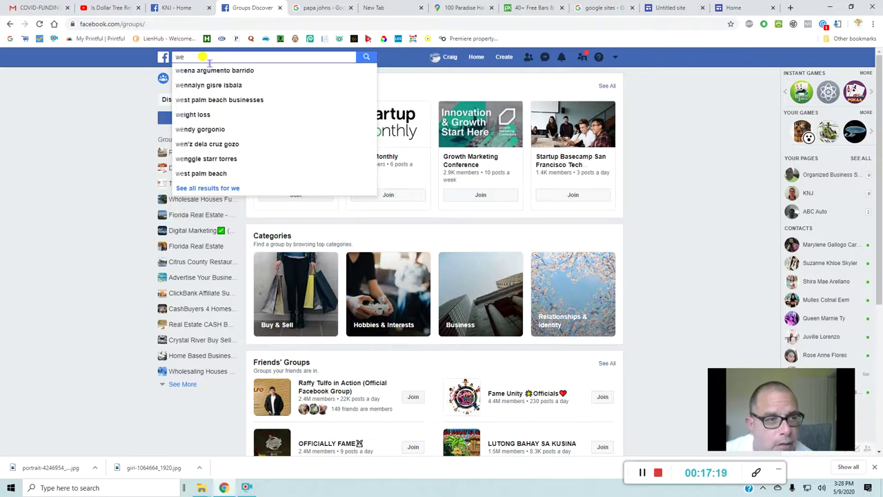
{"action": "type", "text": "st palm"}
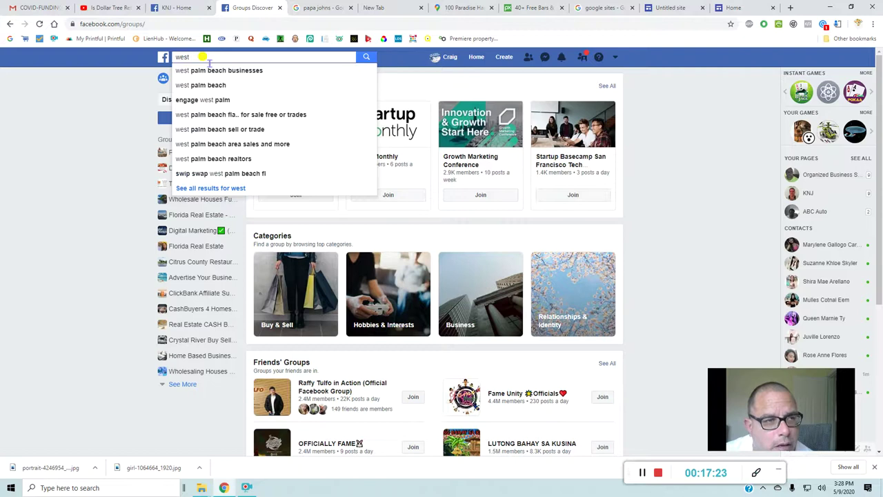
{"action": "left_click", "coordinate": [205, 100]}
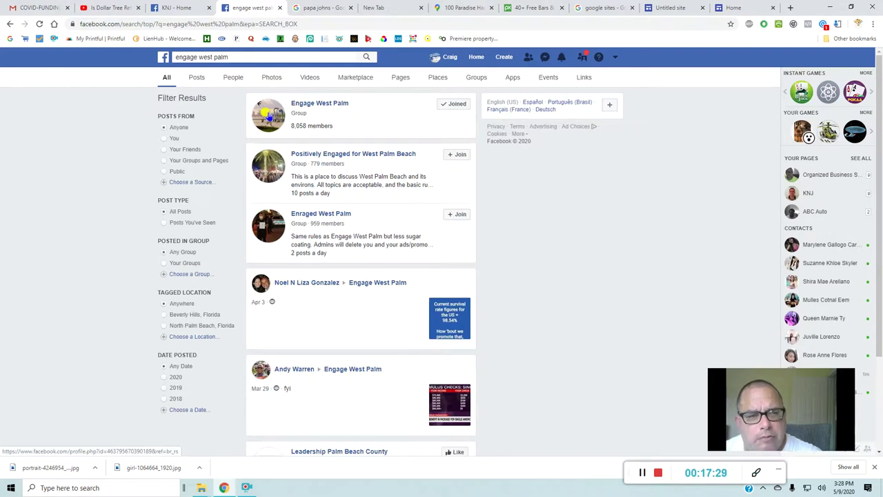
{"action": "left_click", "coordinate": [268, 116]}
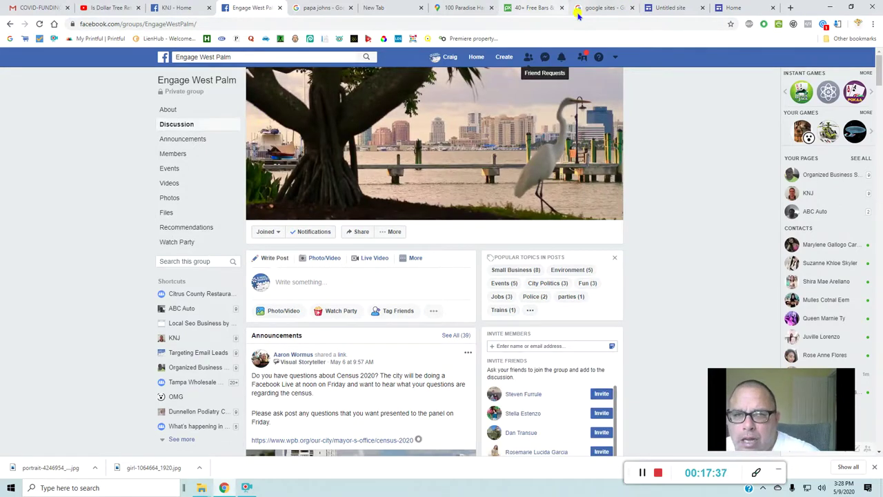
- Check the live T Bar West Palm Beach site, then return to the Engage West Palm group
{"action": "left_click", "coordinate": [733, 8]}
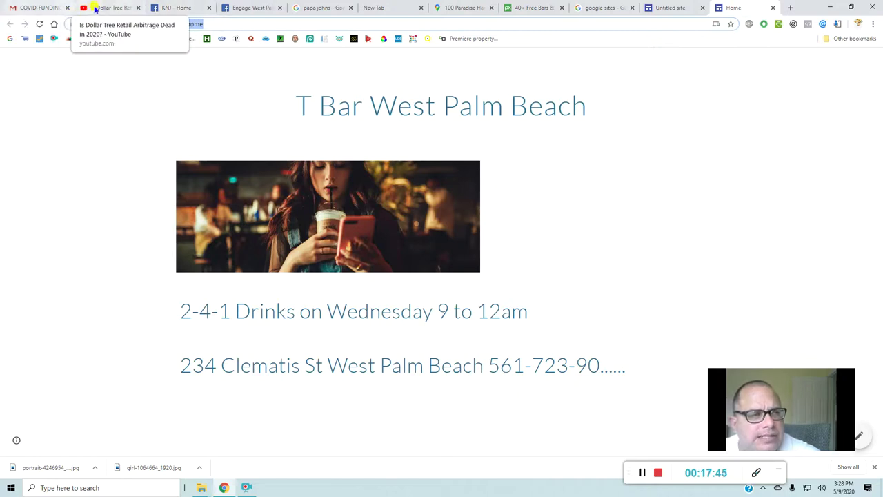
{"action": "left_click", "coordinate": [243, 13]}
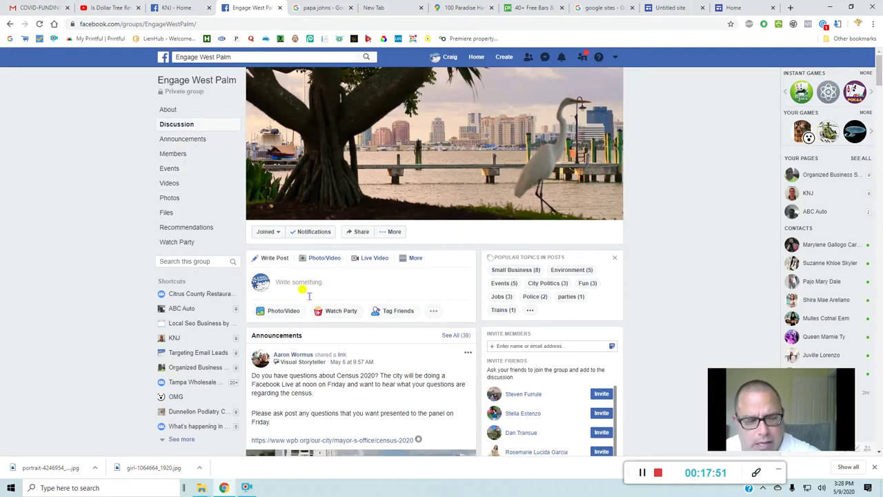
- Attach the bars3 video file to a new Engage West Palm group post
{"action": "left_click", "coordinate": [287, 312]}
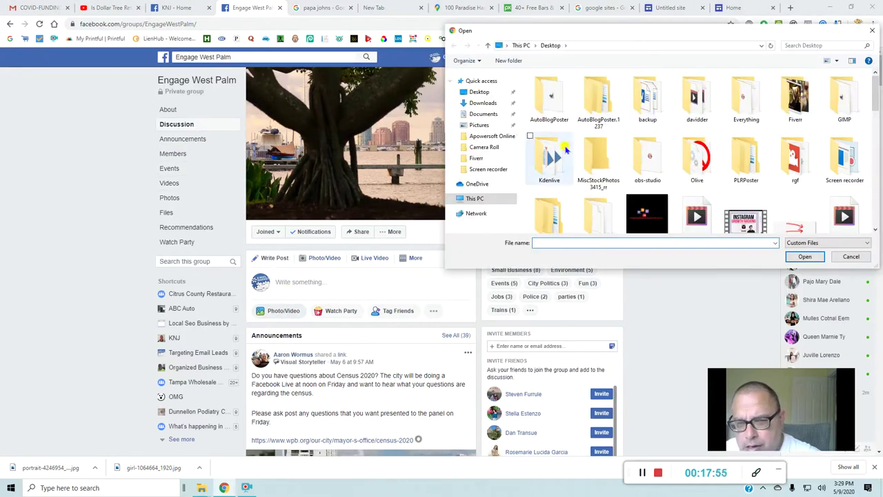
{"action": "scroll", "coordinate": [564, 148], "scroll_direction": "down", "scroll_amount": 6}
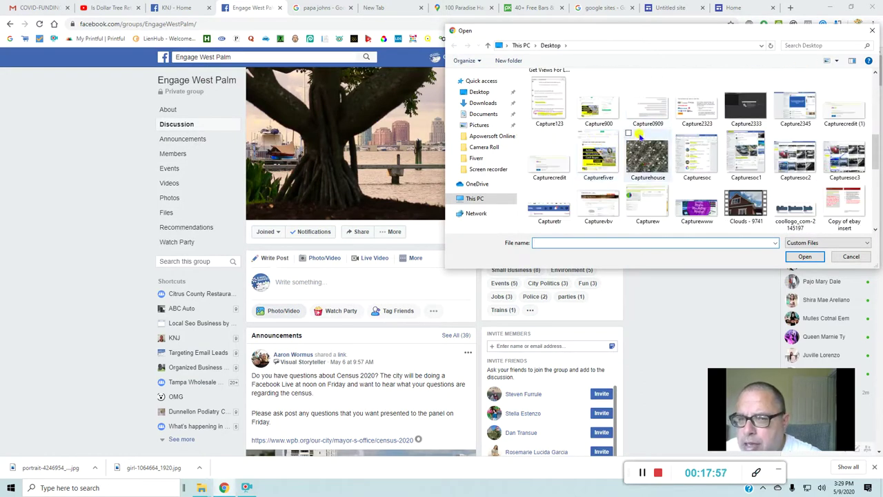
{"action": "scroll", "coordinate": [641, 130], "scroll_direction": "up", "scroll_amount": 5}
{"action": "scroll", "coordinate": [760, 112], "scroll_direction": "down", "scroll_amount": 3}
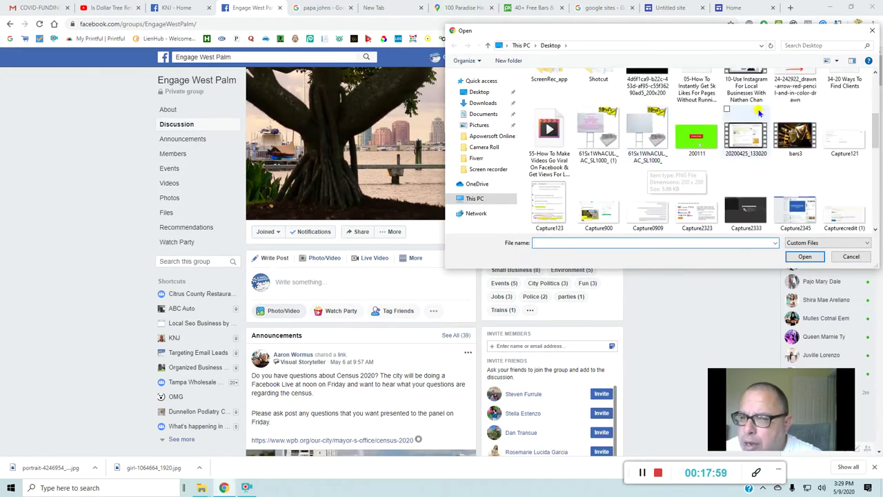
{"action": "left_click", "coordinate": [796, 137]}
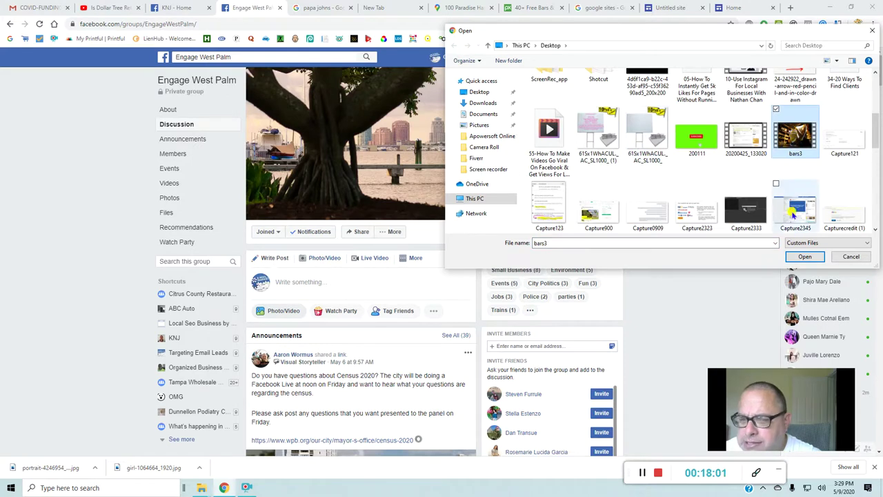
{"action": "left_click", "coordinate": [795, 257]}
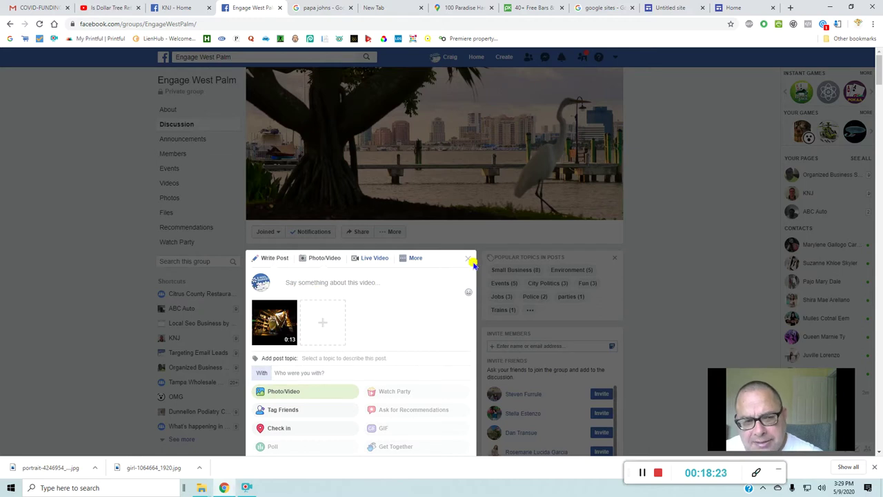
- Collapse the Engage West Palm post composer, leaving the bars3 video post unpublished
{"action": "scroll", "coordinate": [472, 259], "scroll_direction": "down", "scroll_amount": 4}
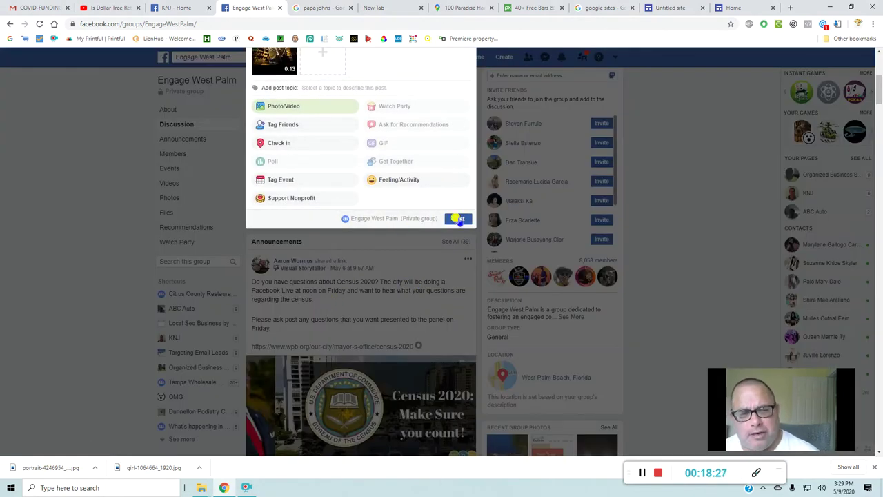
{"action": "scroll", "coordinate": [332, 268], "scroll_direction": "up", "scroll_amount": 2}
{"action": "scroll", "coordinate": [338, 268], "scroll_direction": "up", "scroll_amount": 1}
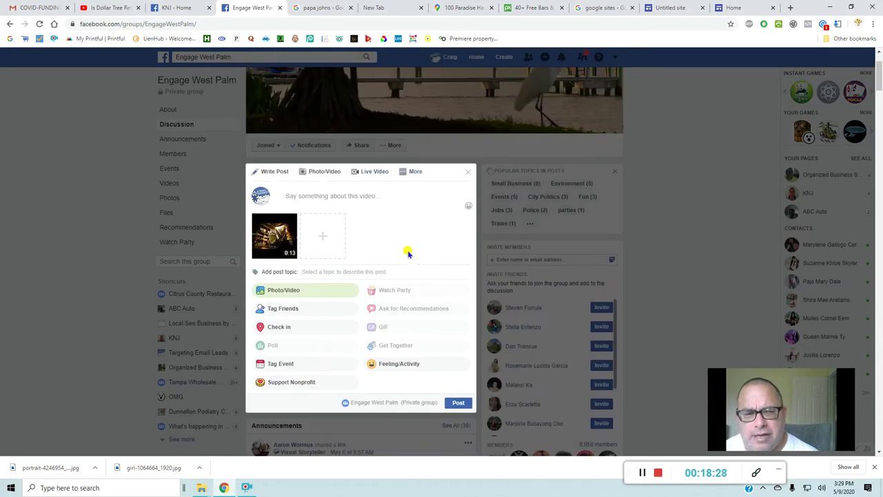
{"action": "left_click", "coordinate": [468, 176]}
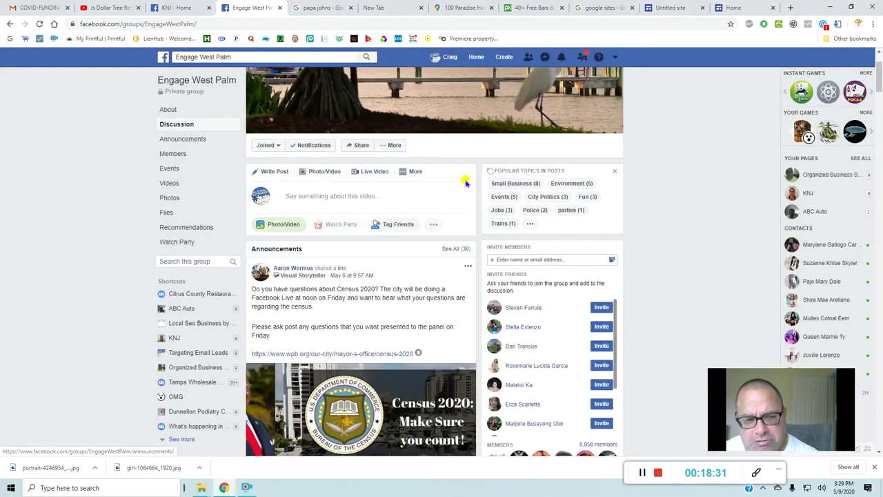